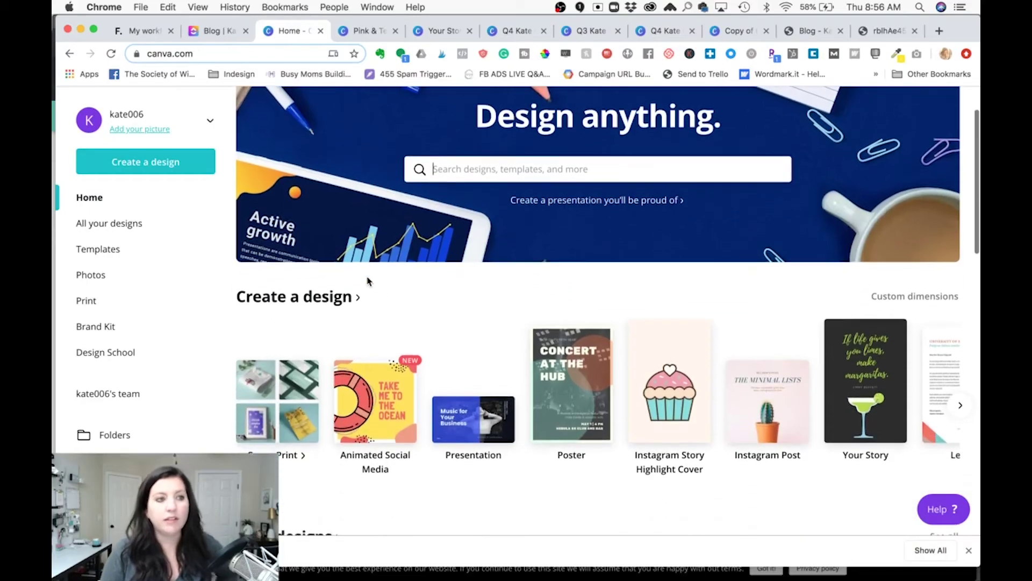
# - Add a yellow-green #a1ca18 swatch to the Brand Kit's brand colours
pyautogui.scroll(3, 367, 280)
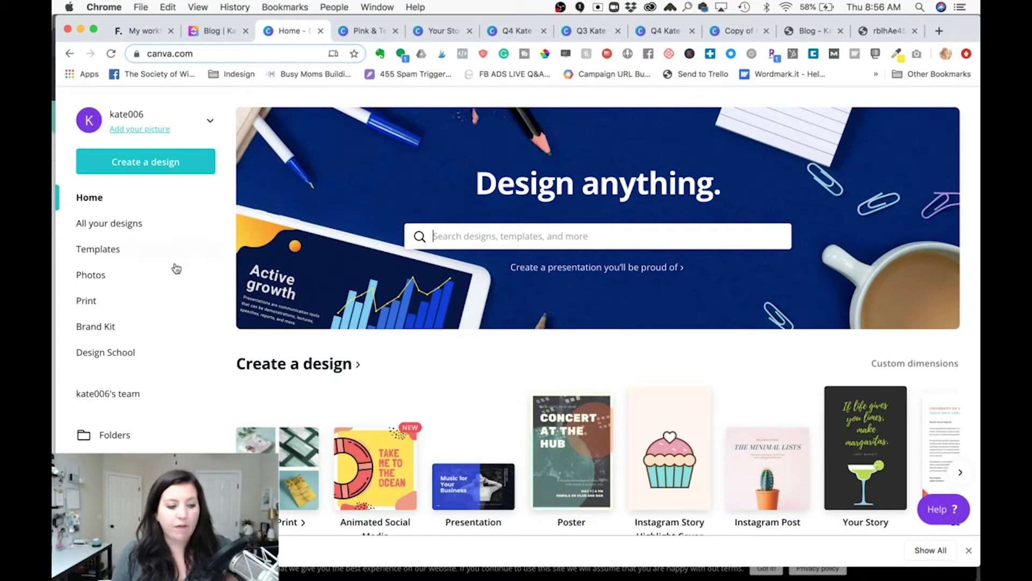
pyautogui.click(106, 327)
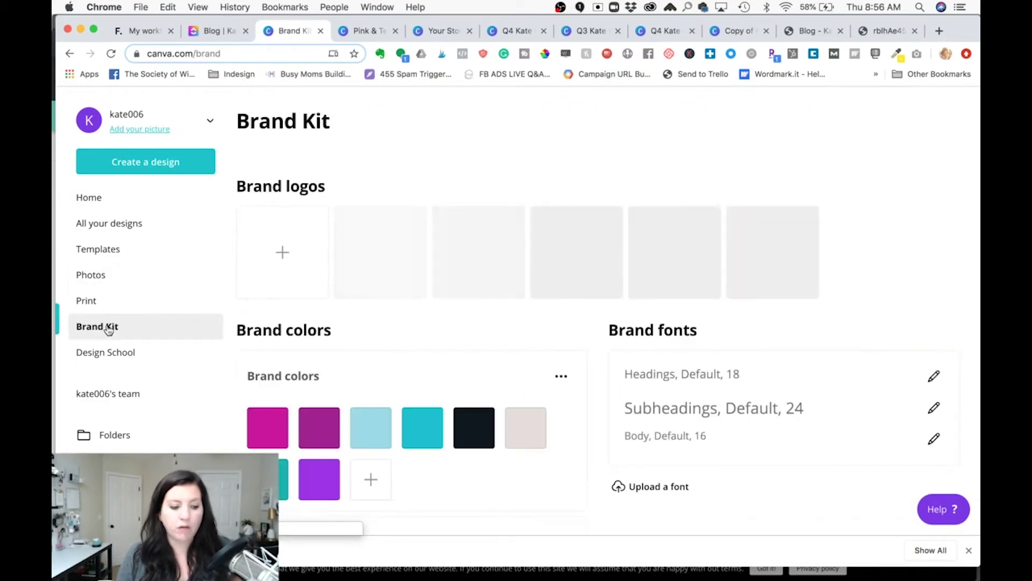
pyautogui.scroll(-5, 492, 403)
pyautogui.scroll(-10, 491, 404)
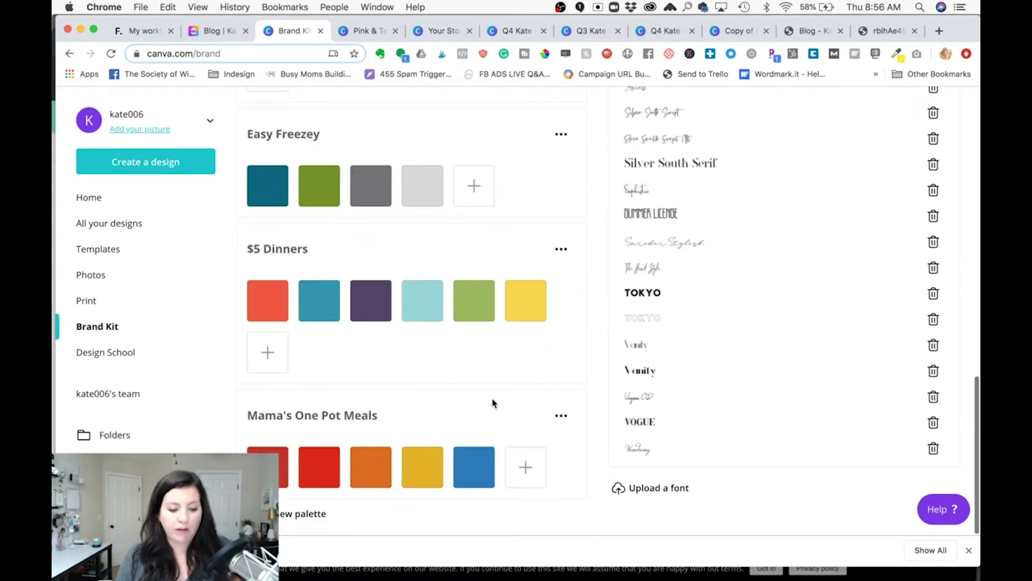
pyautogui.scroll(15, 367, 407)
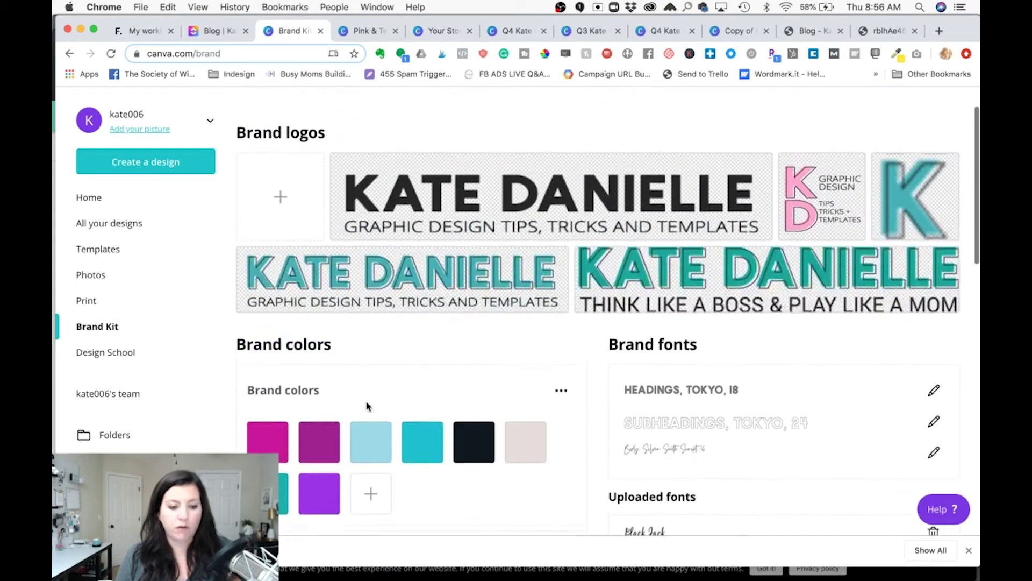
pyautogui.scroll(-3, 367, 407)
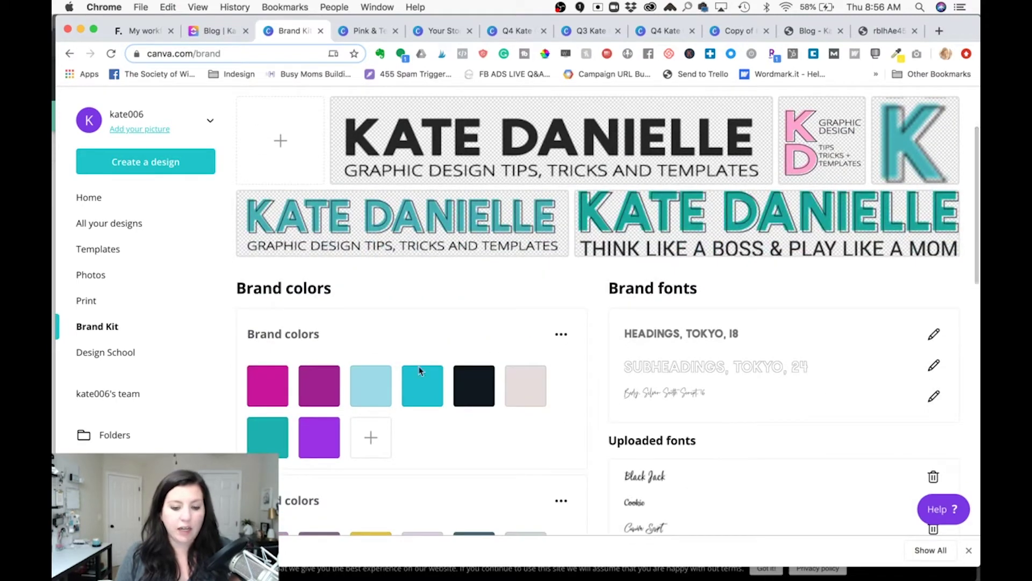
pyautogui.click(370, 437)
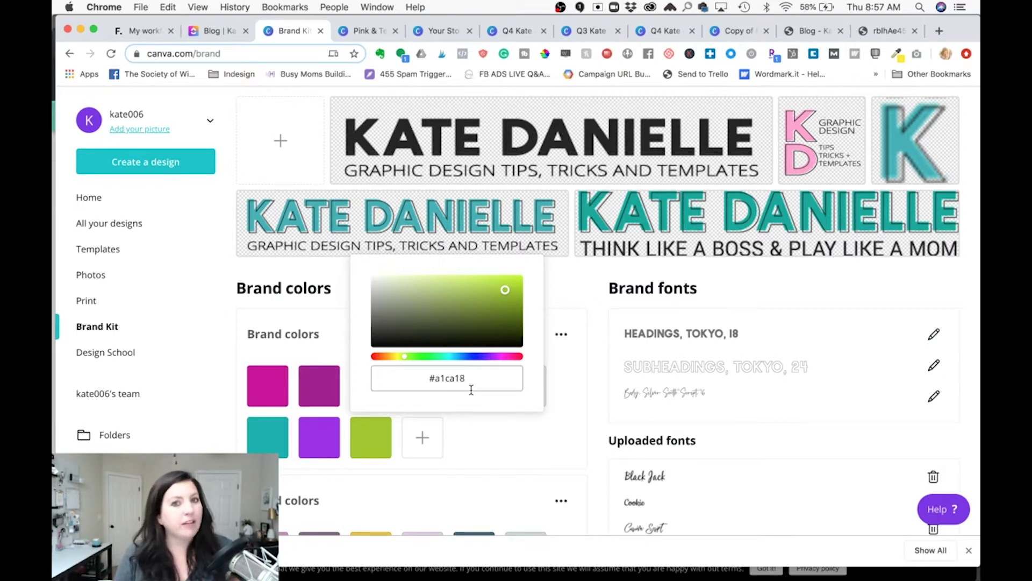
pyautogui.click(595, 404)
# - Create a new untitled colour palette, then return to the story design
pyautogui.scroll(-10, 543, 399)
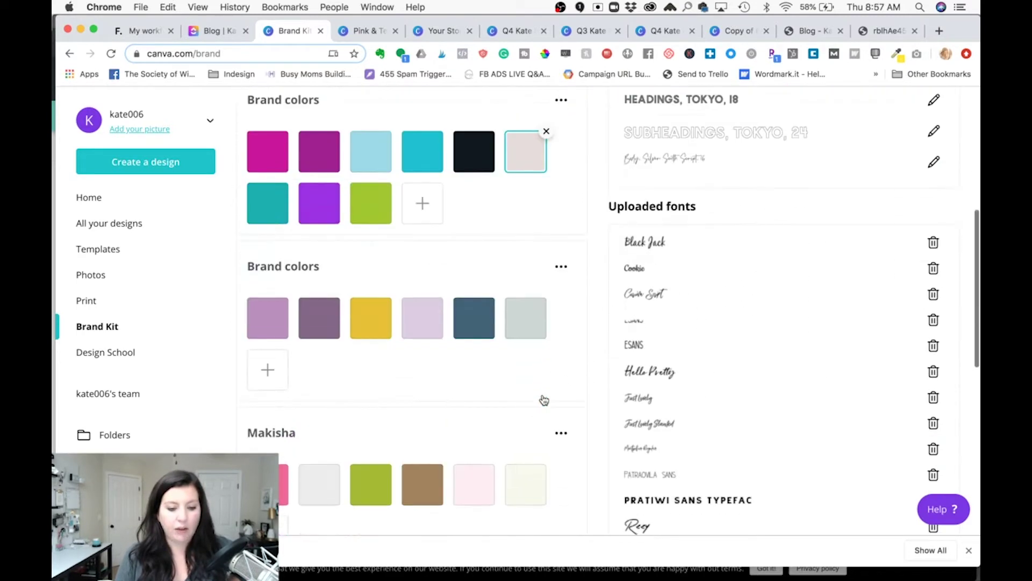
pyautogui.click(334, 512)
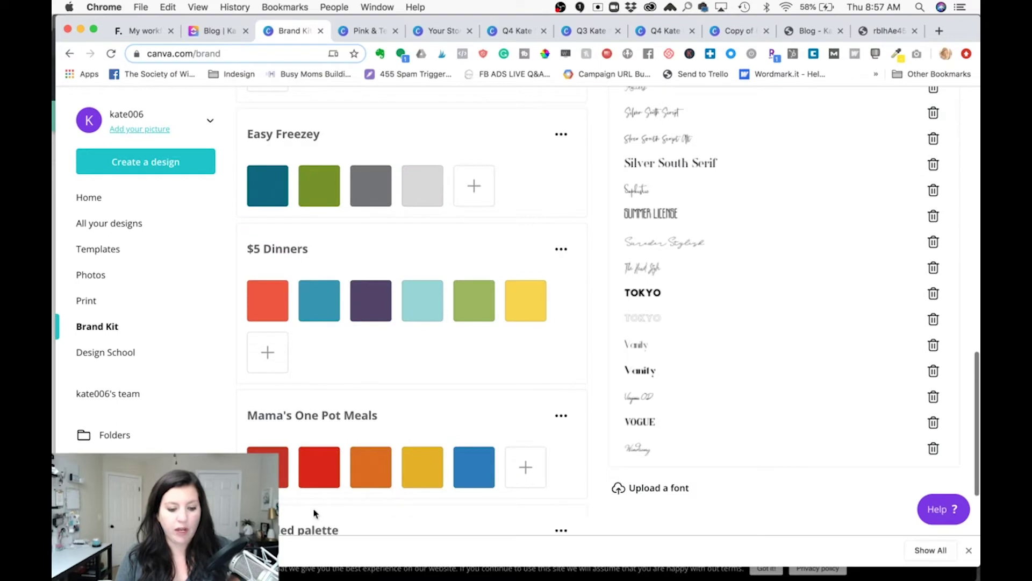
pyautogui.scroll(-2, 308, 519)
pyautogui.click(293, 438)
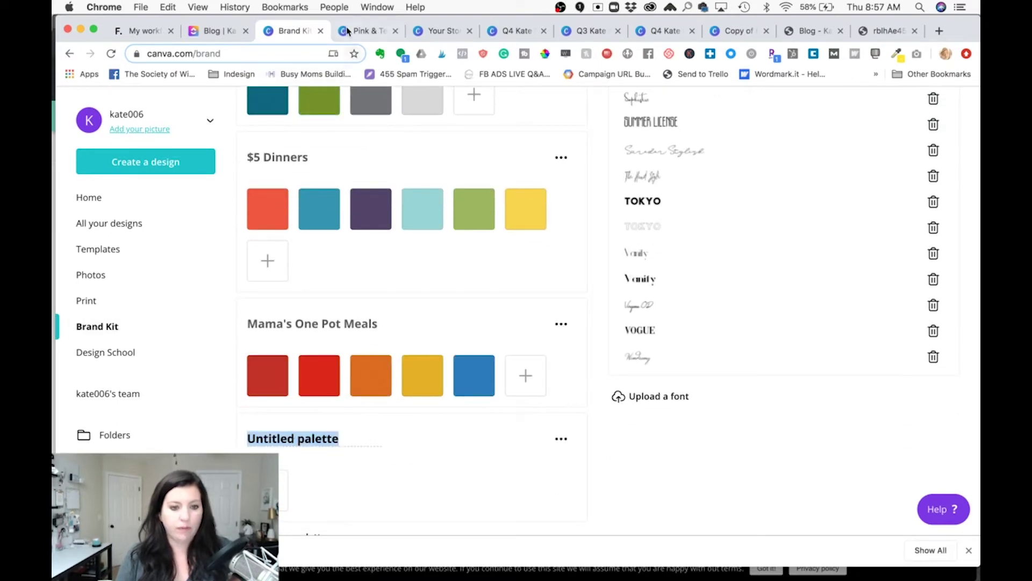
pyautogui.click(442, 32)
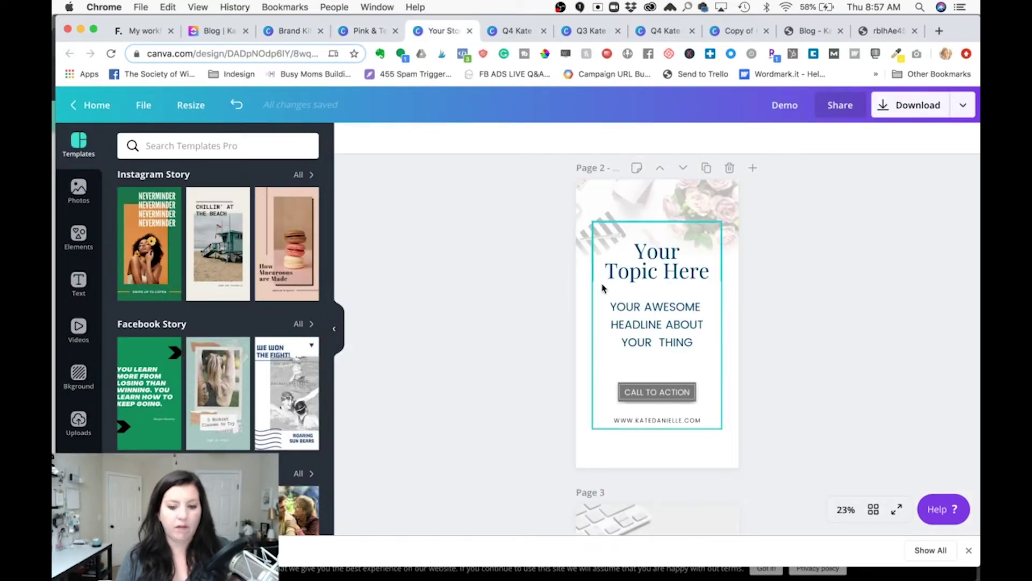
pyautogui.click(593, 305)
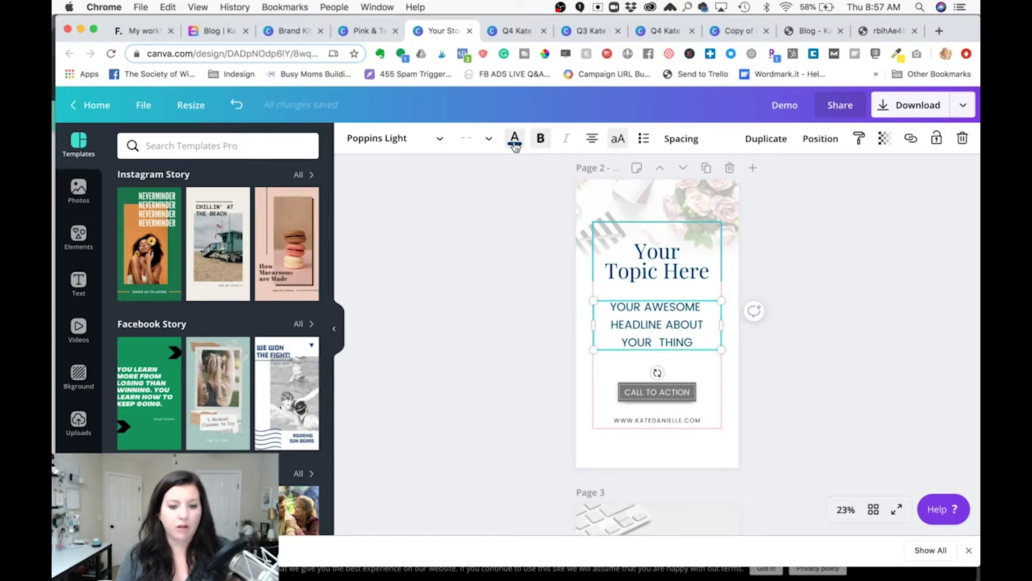
pyautogui.click(514, 139)
pyautogui.scroll(-10, 223, 267)
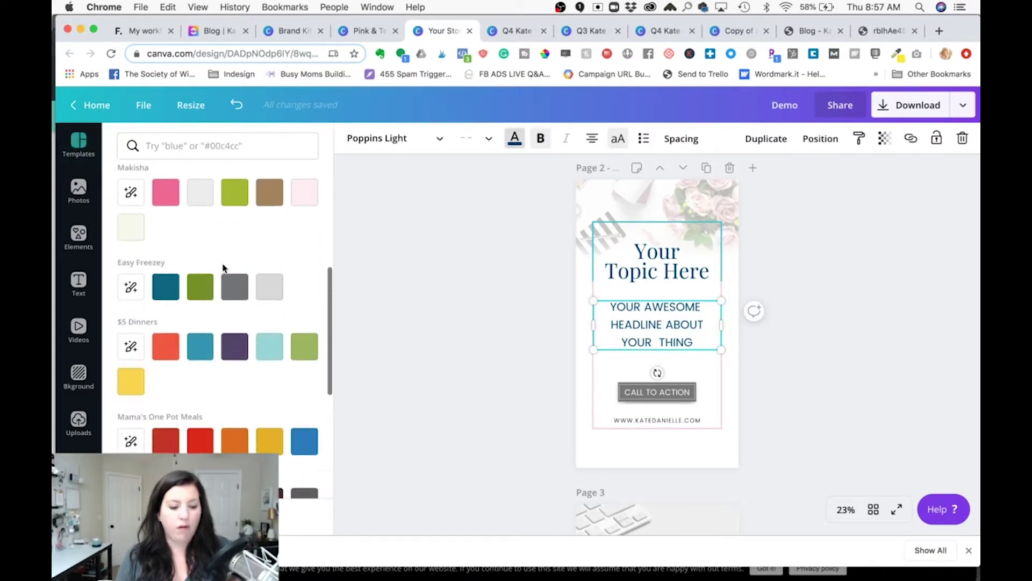
pyautogui.scroll(10, 223, 267)
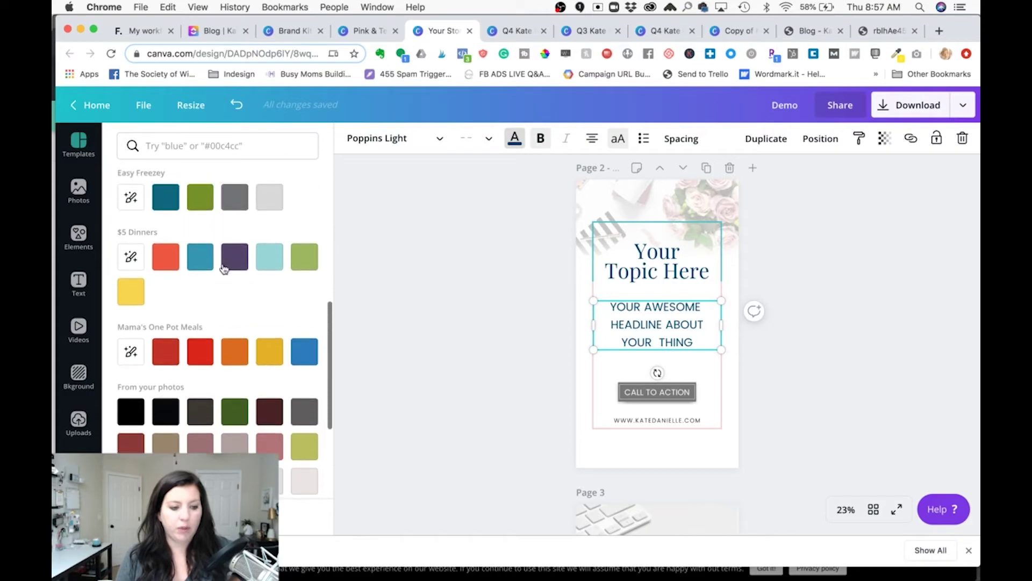
pyautogui.click(480, 330)
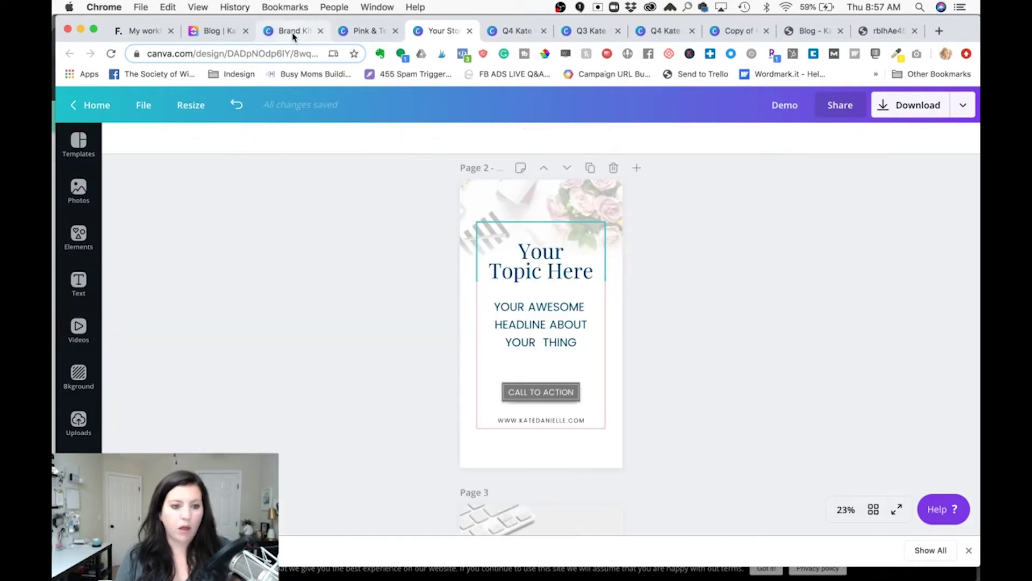
pyautogui.click(291, 31)
pyautogui.scroll(12, 833, 371)
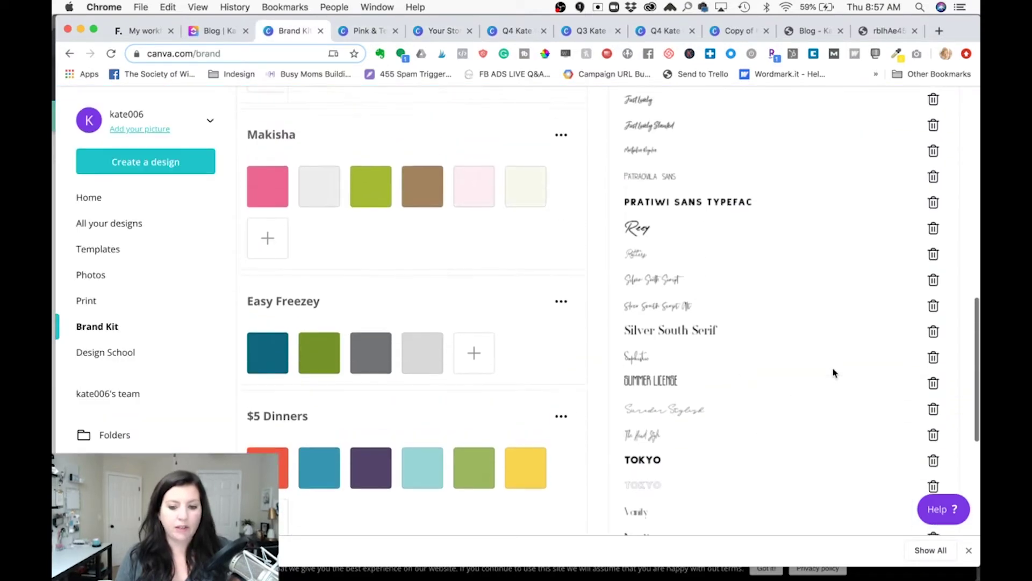
pyautogui.scroll(-12, 834, 370)
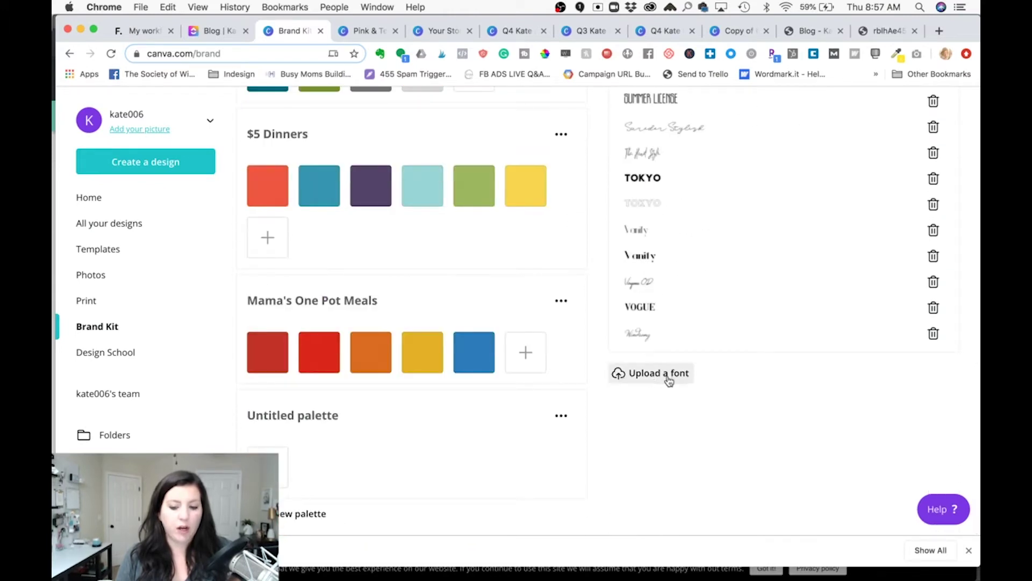
pyautogui.scroll(10, 706, 211)
pyautogui.scroll(2, 706, 210)
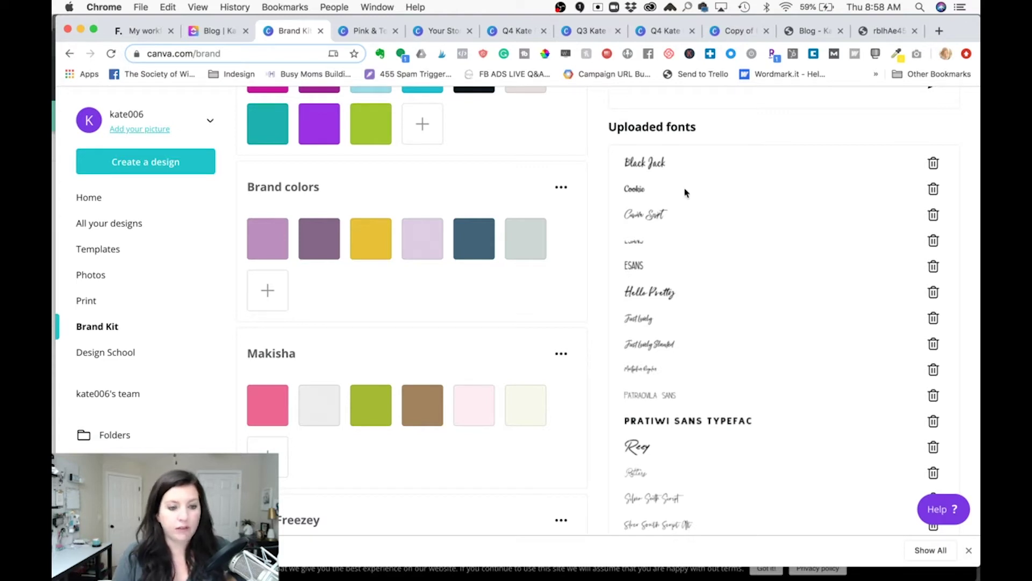
pyautogui.click(437, 30)
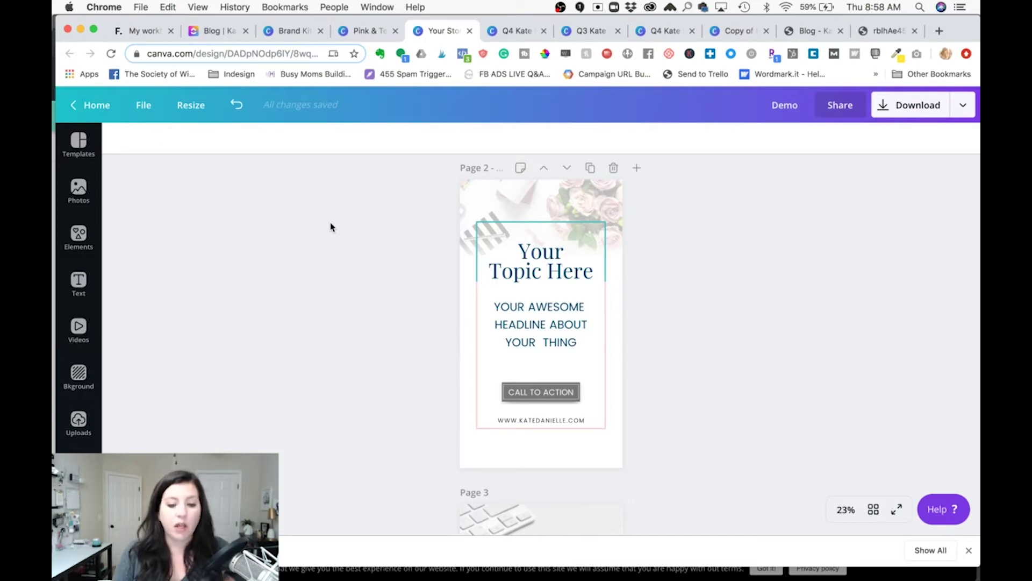
# - Rename the story design from Demo to 'Presley: Story'
pyautogui.scroll(-7, 331, 227)
pyautogui.scroll(10, 330, 227)
pyautogui.doubleClick(783, 106)
pyautogui.write('Presley')
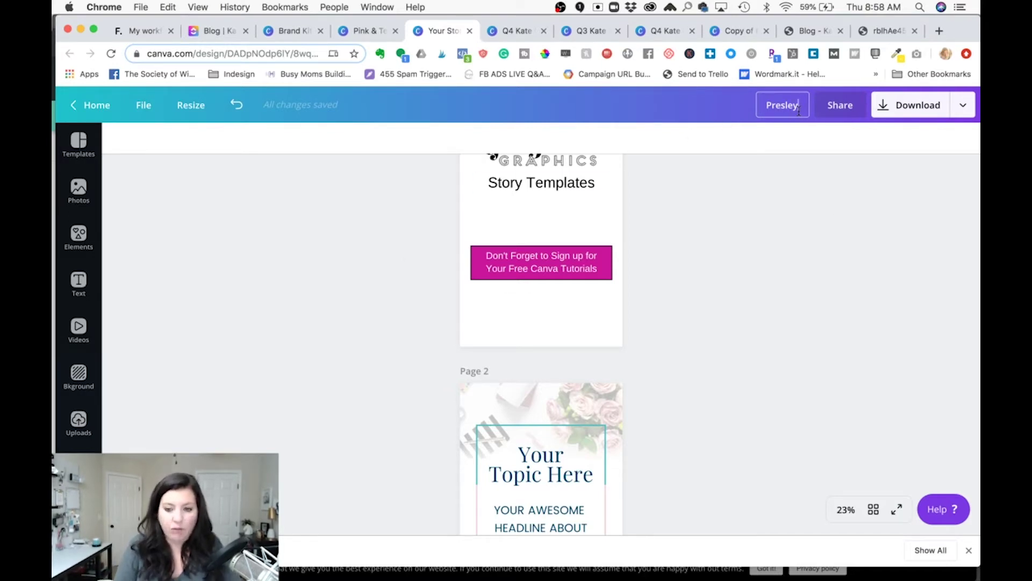
pyautogui.write(': ')
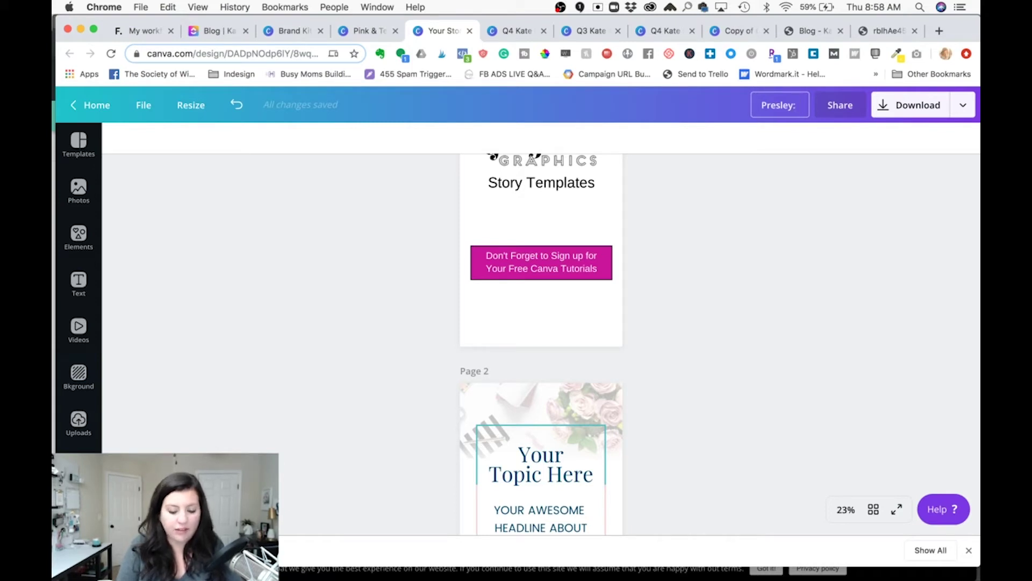
pyautogui.write('Story')
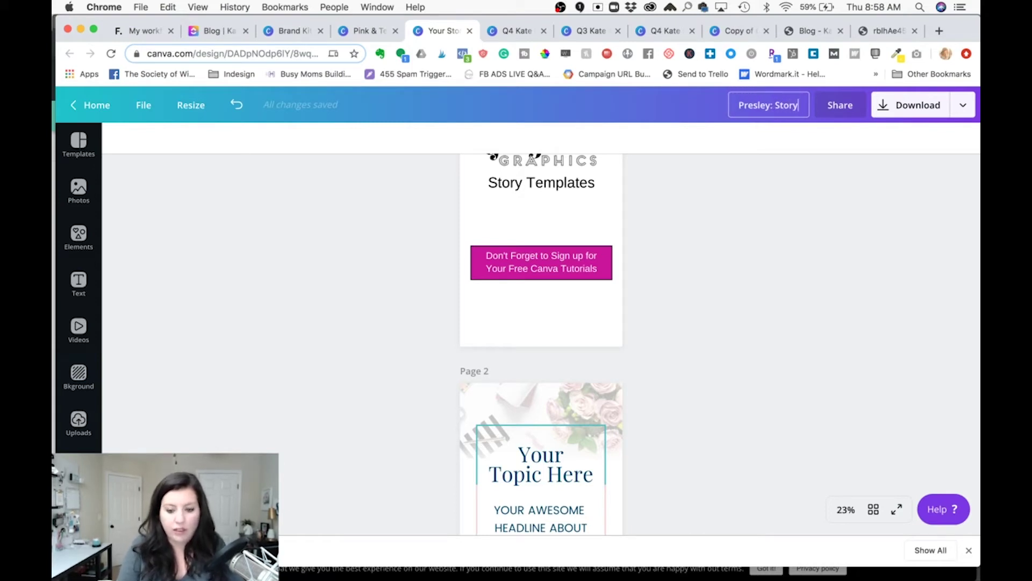
pyautogui.click(762, 241)
pyautogui.scroll(-5, 762, 241)
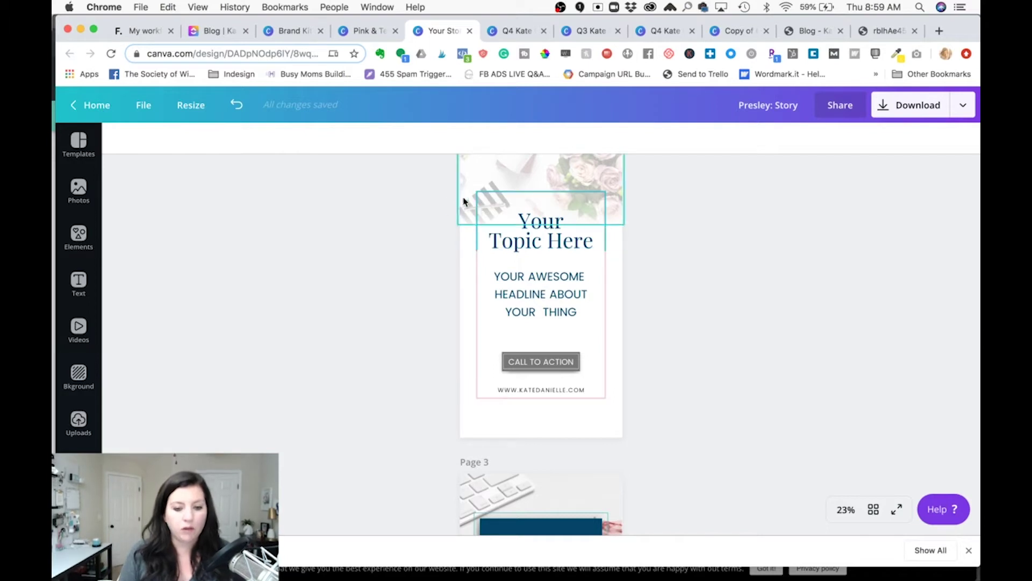
# - Change page 2's pale pink frame border to magenta on every page of the design
pyautogui.click(483, 196)
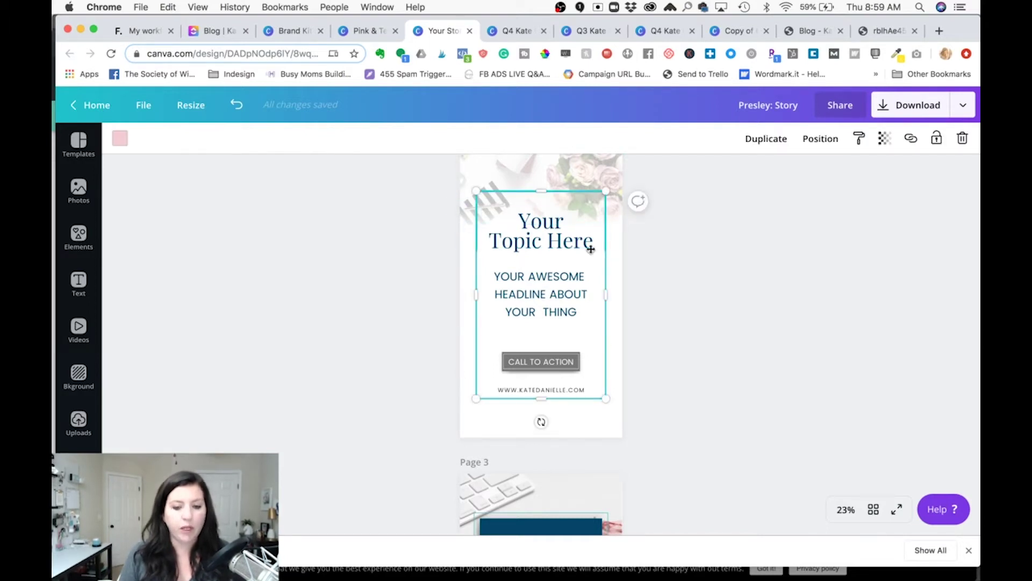
pyautogui.click(120, 140)
pyautogui.scroll(-2, 272, 251)
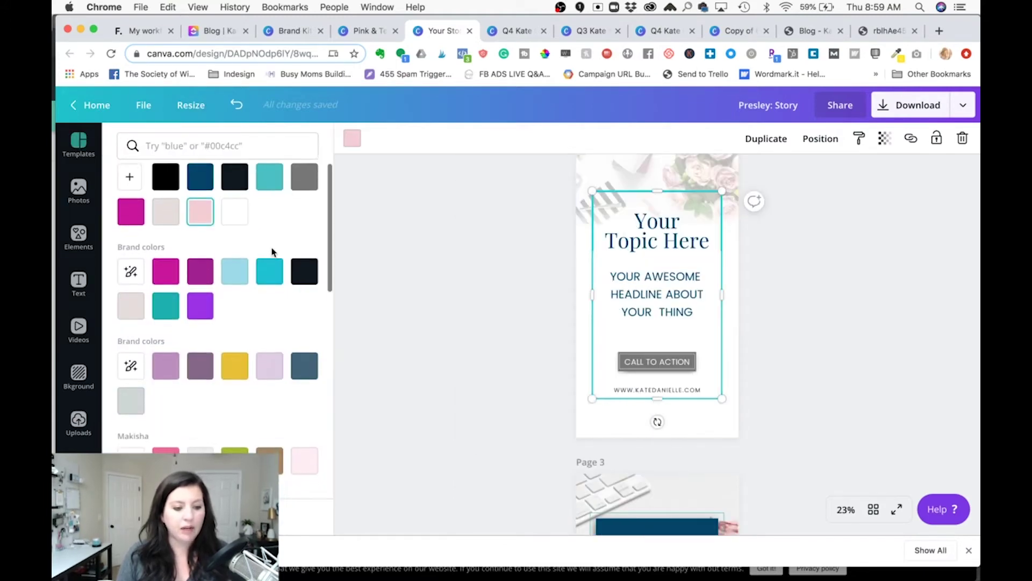
pyautogui.scroll(2, 272, 251)
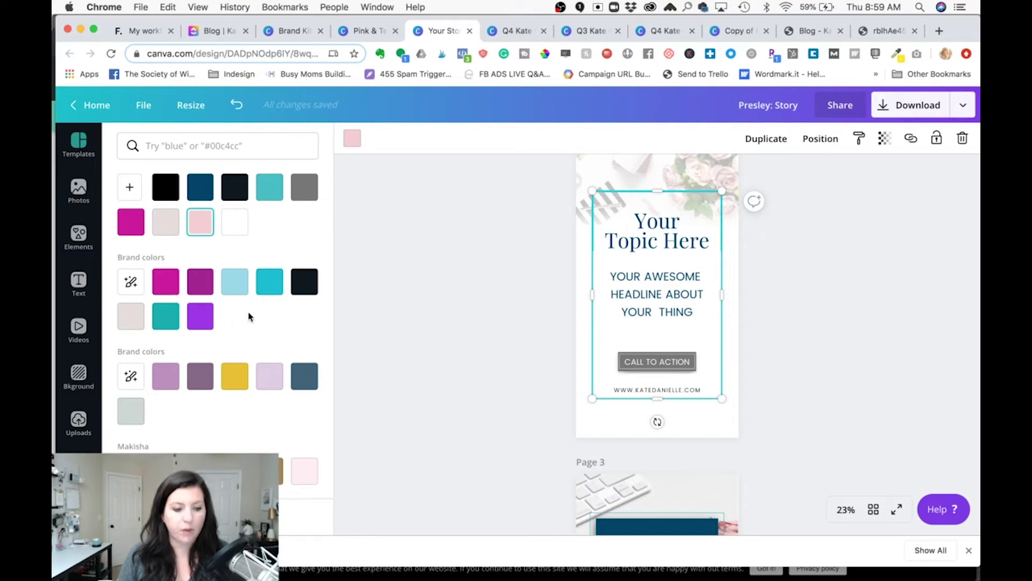
pyautogui.click(166, 284)
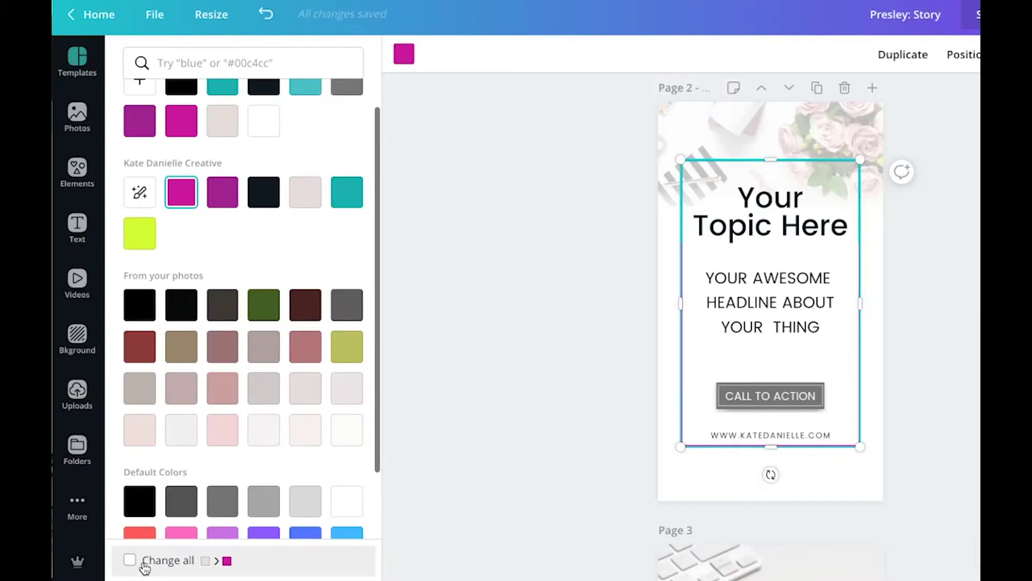
pyautogui.click(130, 560)
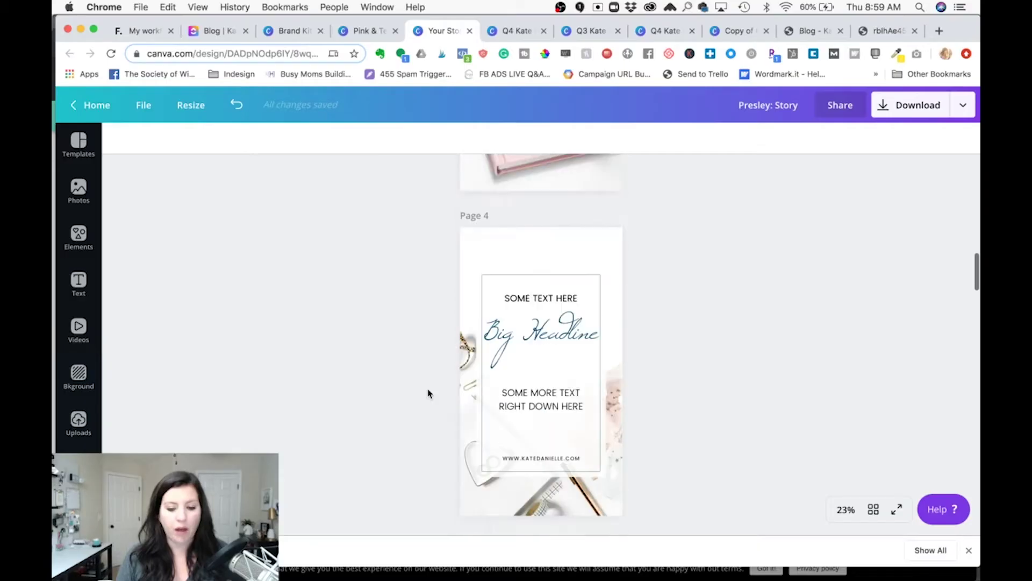
pyautogui.scroll(-10, 428, 394)
pyautogui.scroll(-10, 428, 393)
pyautogui.scroll(-15, 408, 355)
pyautogui.scroll(20, 408, 355)
pyautogui.scroll(-3, 409, 355)
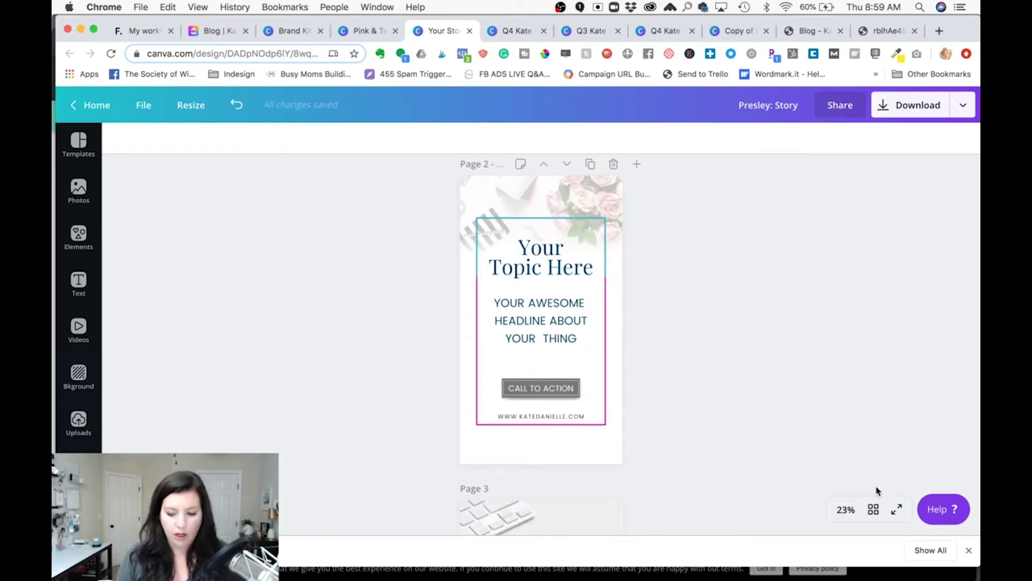
# - At 125% zoom, turn the teal frame the darker teal brand colour across all matching elements
pyautogui.click(846, 509)
pyautogui.click(843, 290)
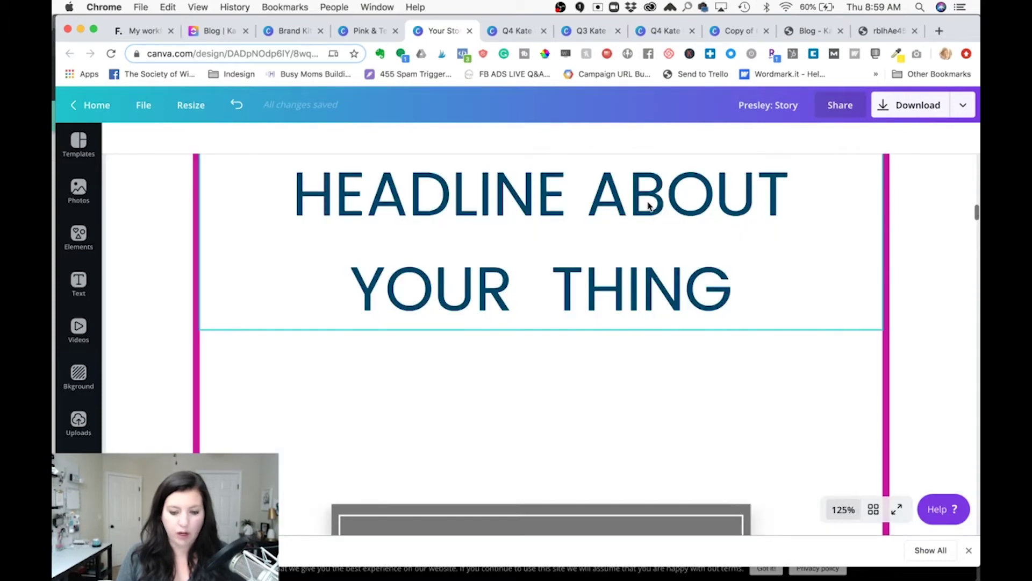
pyautogui.scroll(8, 580, 273)
pyautogui.scroll(3, 581, 272)
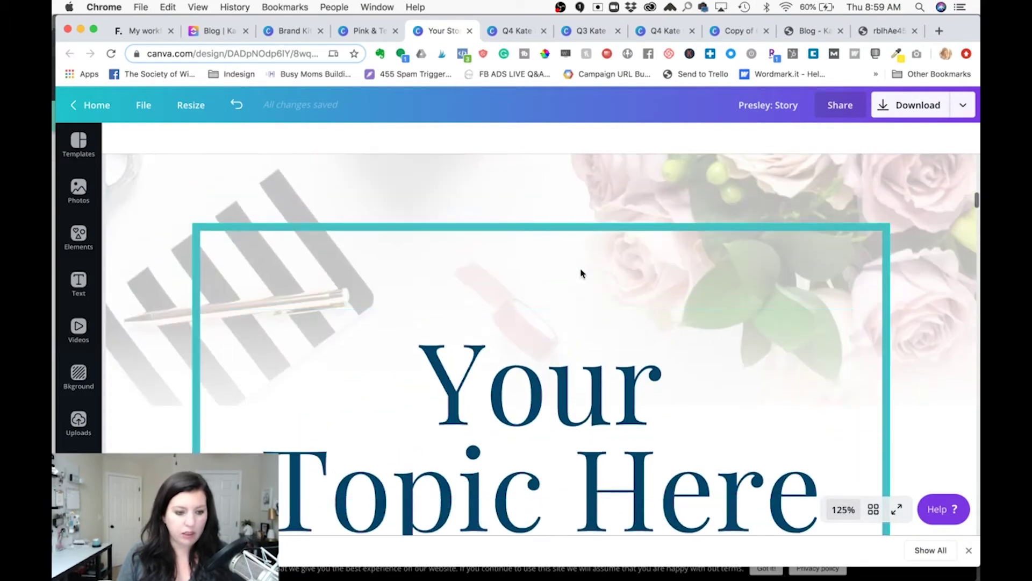
pyautogui.click(505, 230)
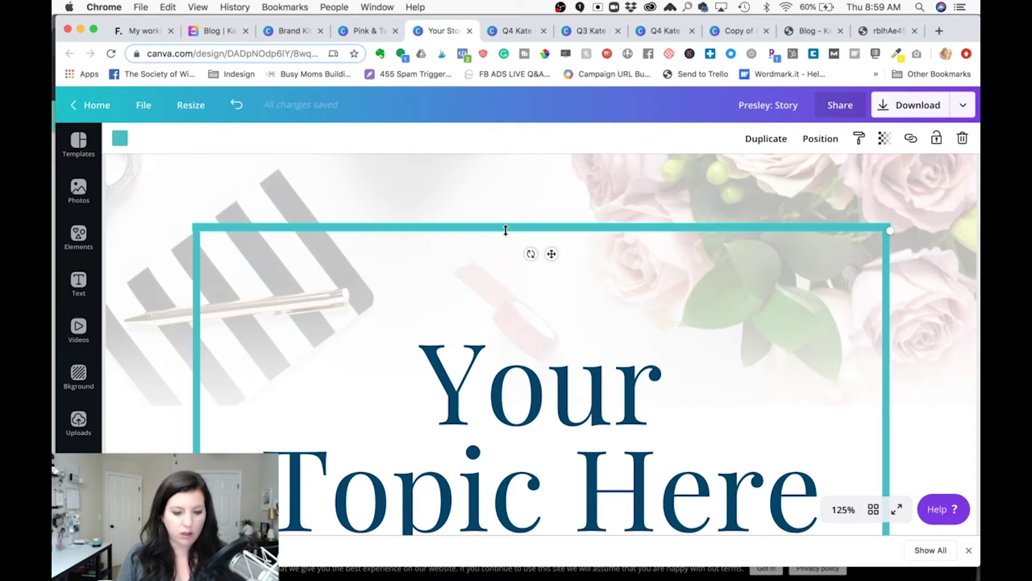
pyautogui.click(120, 139)
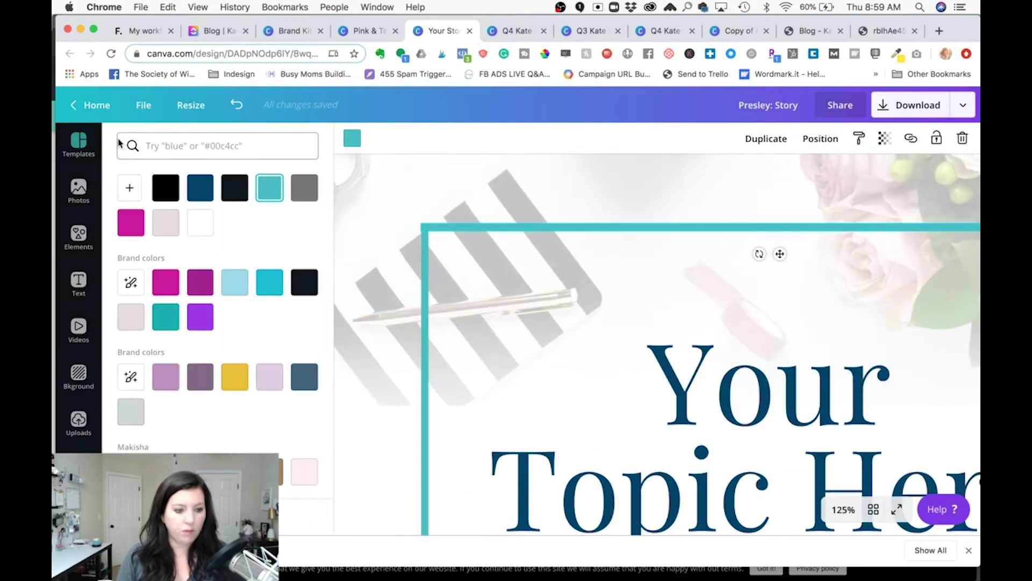
pyautogui.click(165, 327)
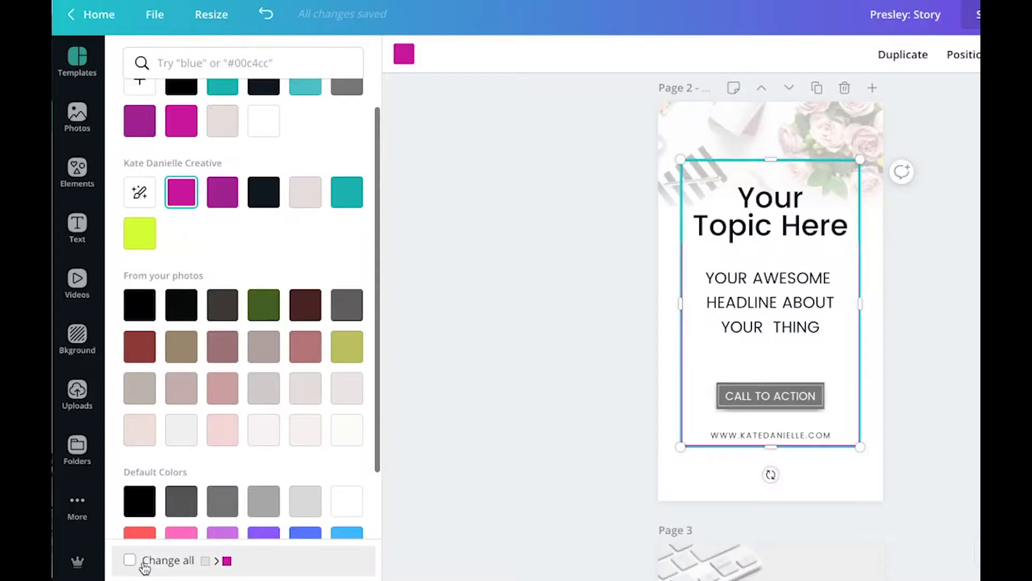
pyautogui.click(130, 559)
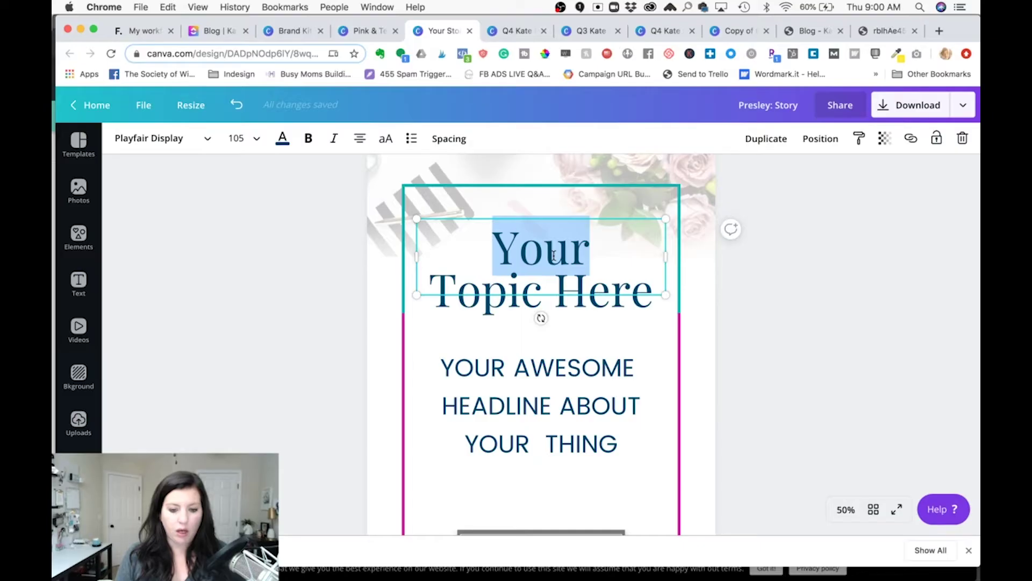
# - Set the 'Your Topic Here' heading in Poppins Medium
pyautogui.doubleClick(553, 255)
pyautogui.tripleClick(553, 256)
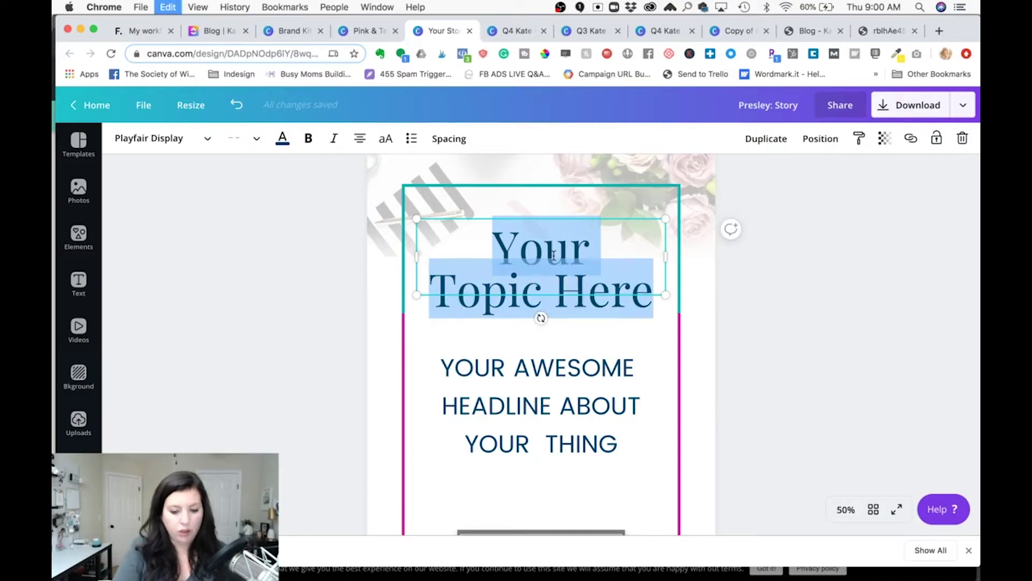
pyautogui.click(210, 137)
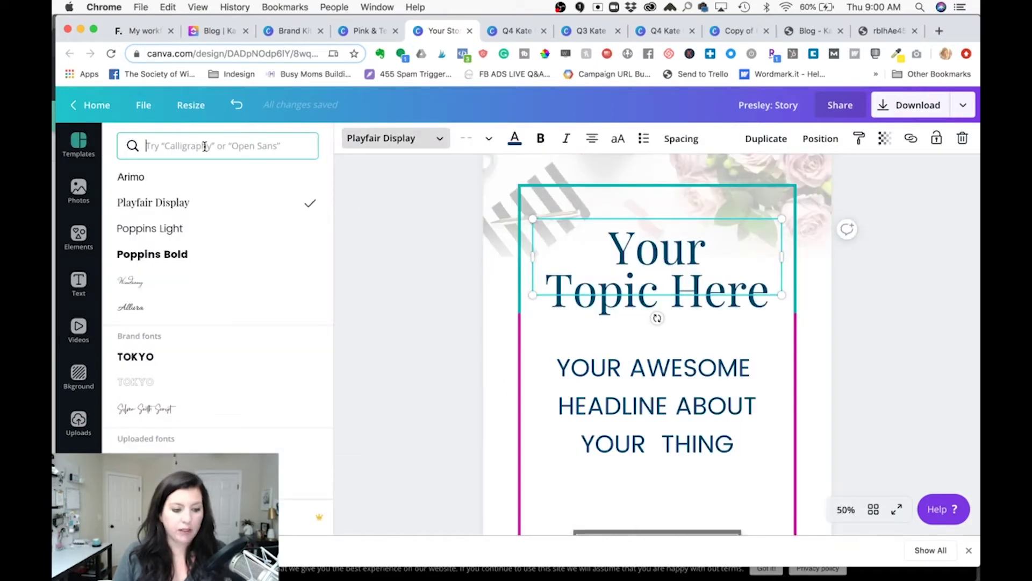
pyautogui.write('T')
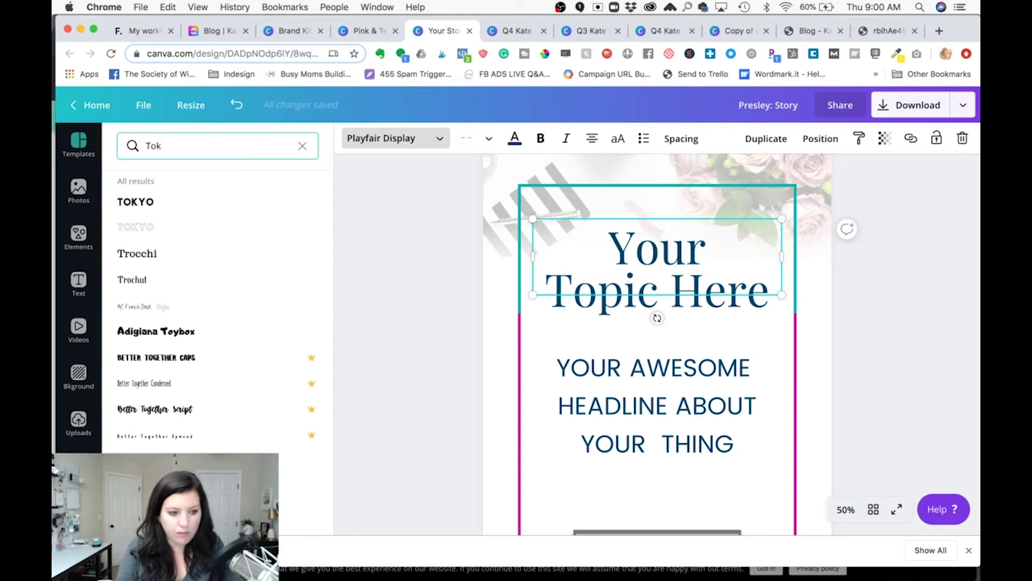
pyautogui.write('ok')
pyautogui.press('BackSpace')
pyautogui.press('BackSpace')
pyautogui.press('BackSpace')
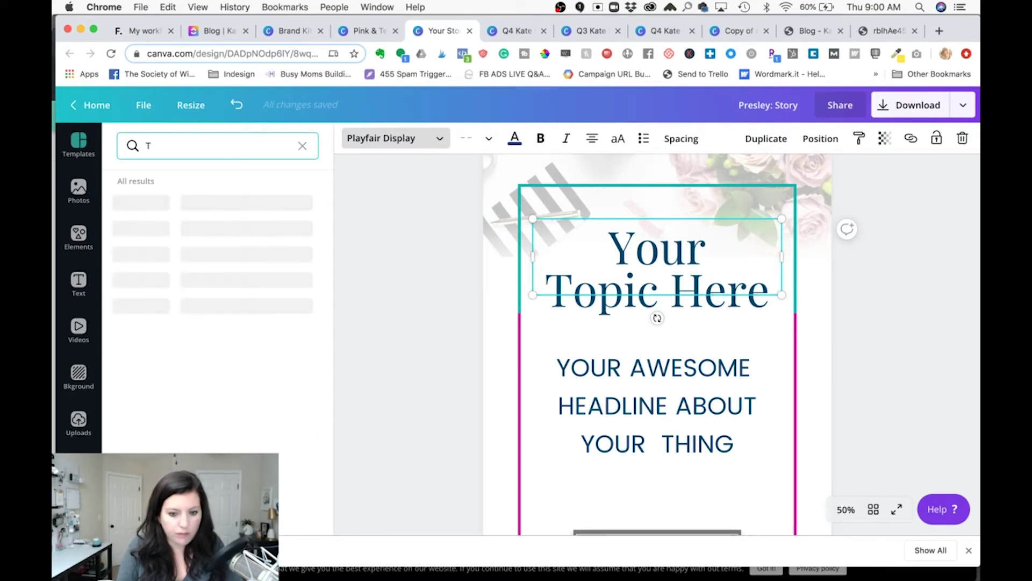
pyautogui.write('Poppin')
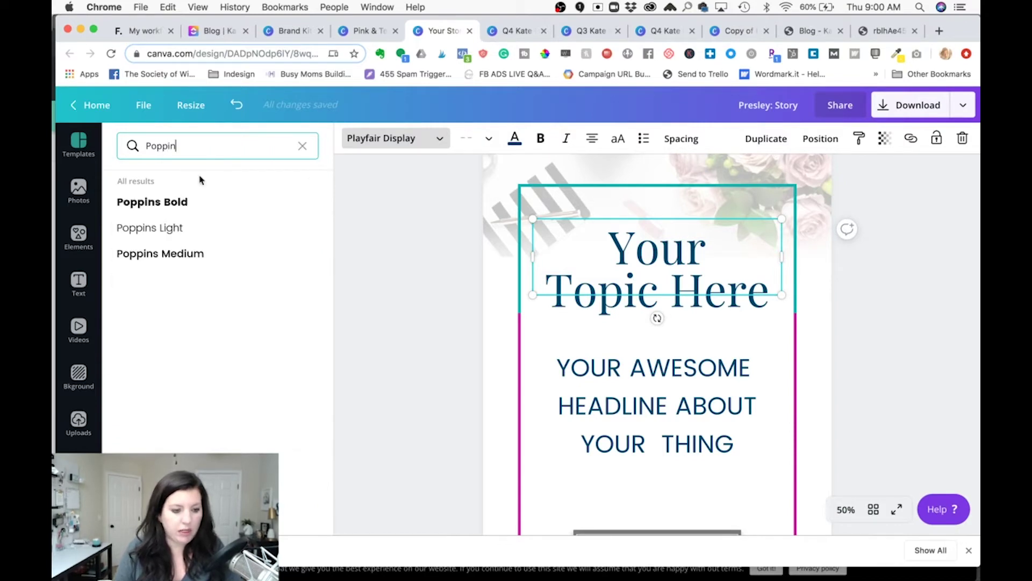
pyautogui.click(179, 254)
pyautogui.click(447, 267)
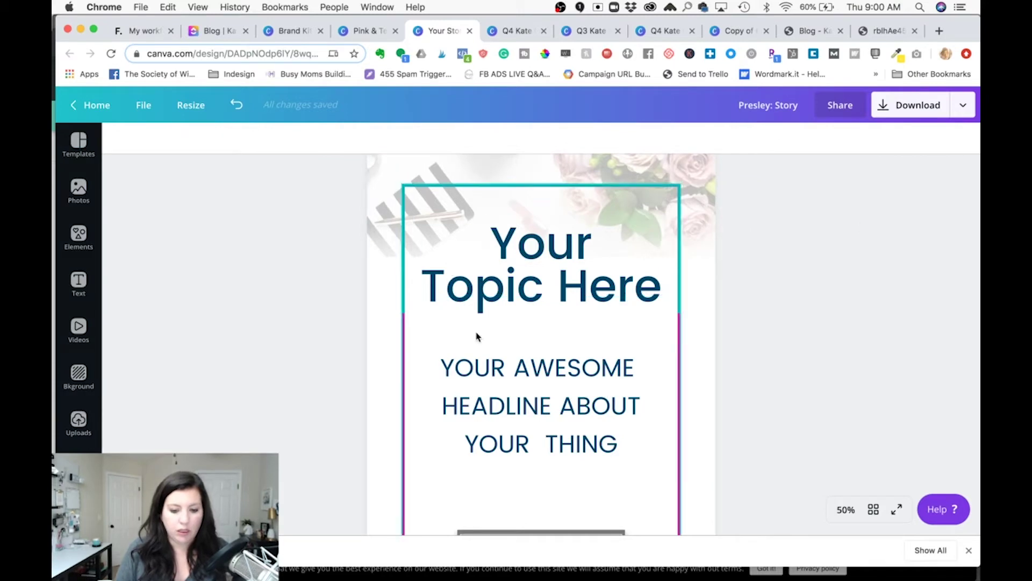
pyautogui.click(488, 372)
pyautogui.scroll(-3, 494, 383)
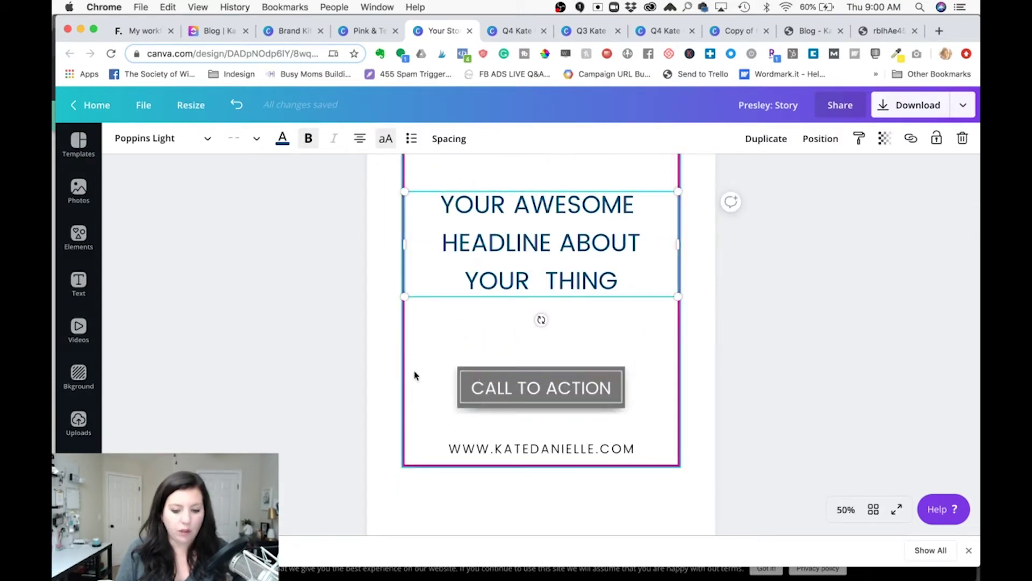
# - Zoom out to 25%, check the website text's font, and scroll on to Page 3
pyautogui.click(845, 510)
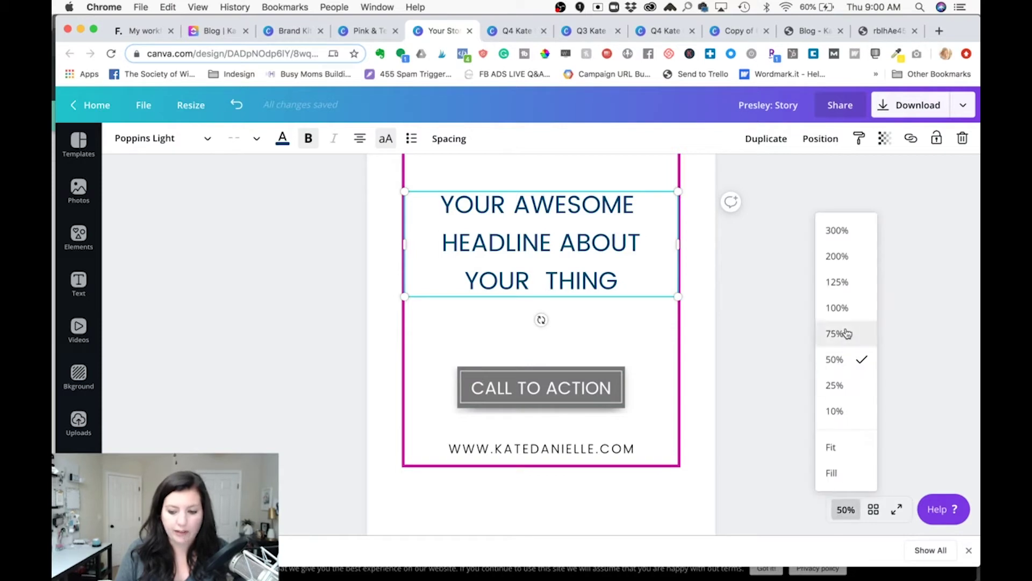
pyautogui.click(843, 382)
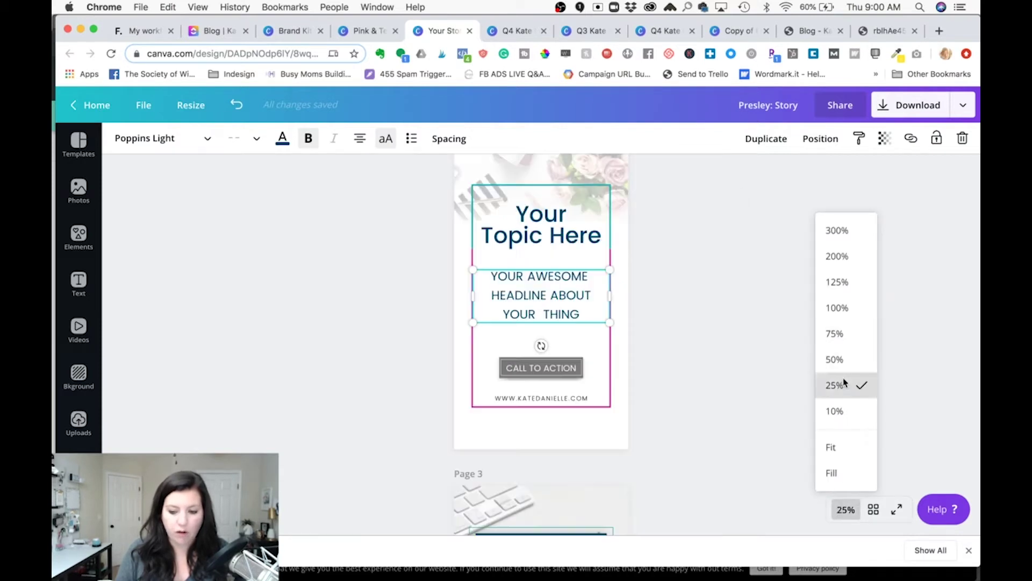
pyautogui.click(785, 365)
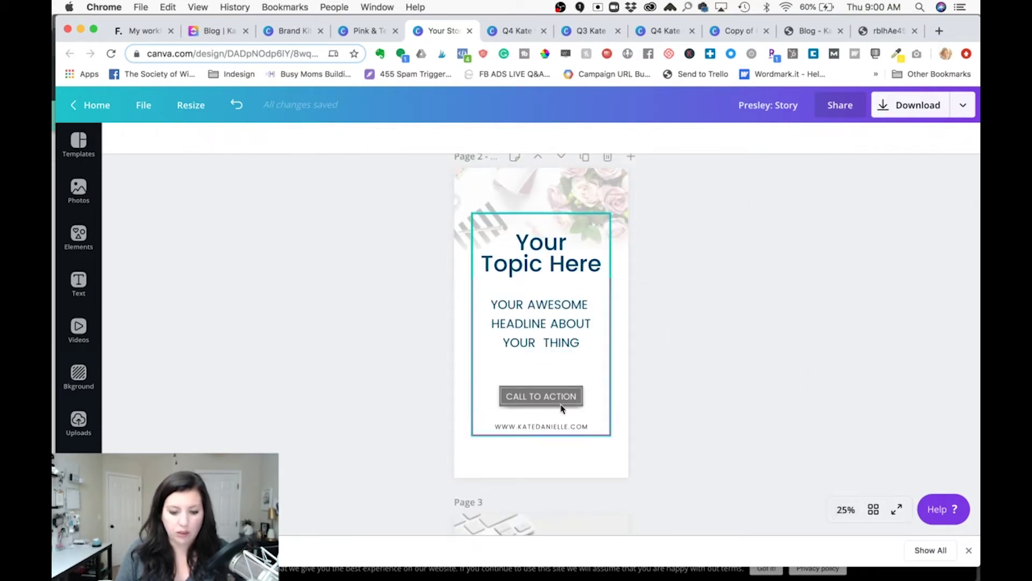
pyautogui.click(523, 428)
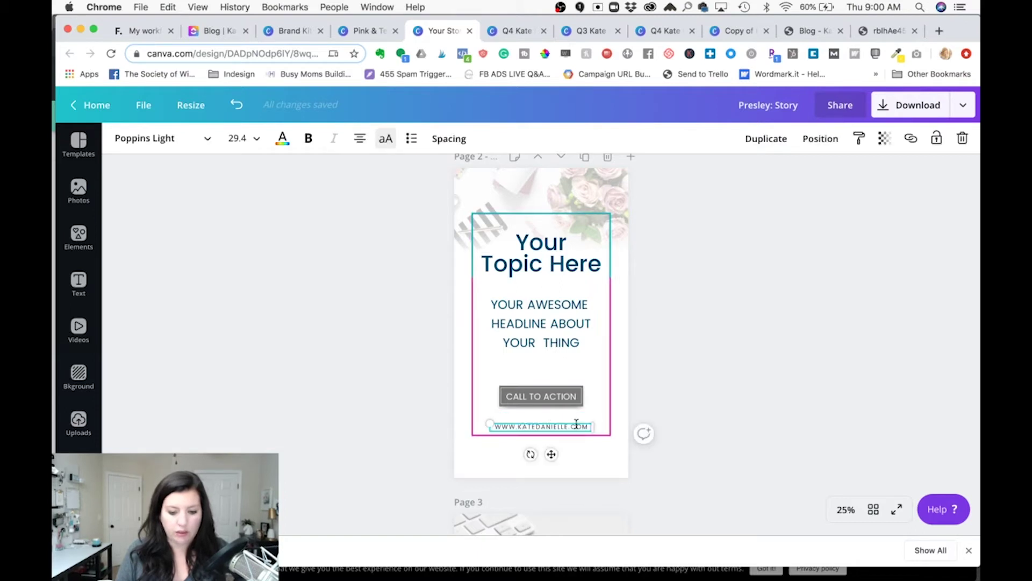
pyautogui.click(692, 345)
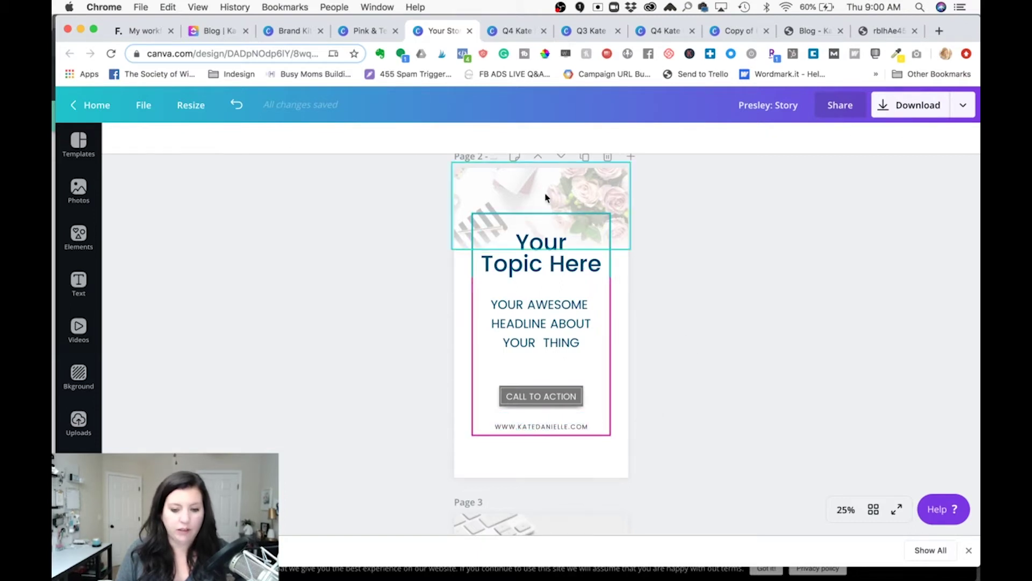
pyautogui.scroll(-5, 553, 371)
# - Try purple, then black, on page 3's navy background rectangle, leaving the teal outline unchanged
pyautogui.scroll(-1, 552, 371)
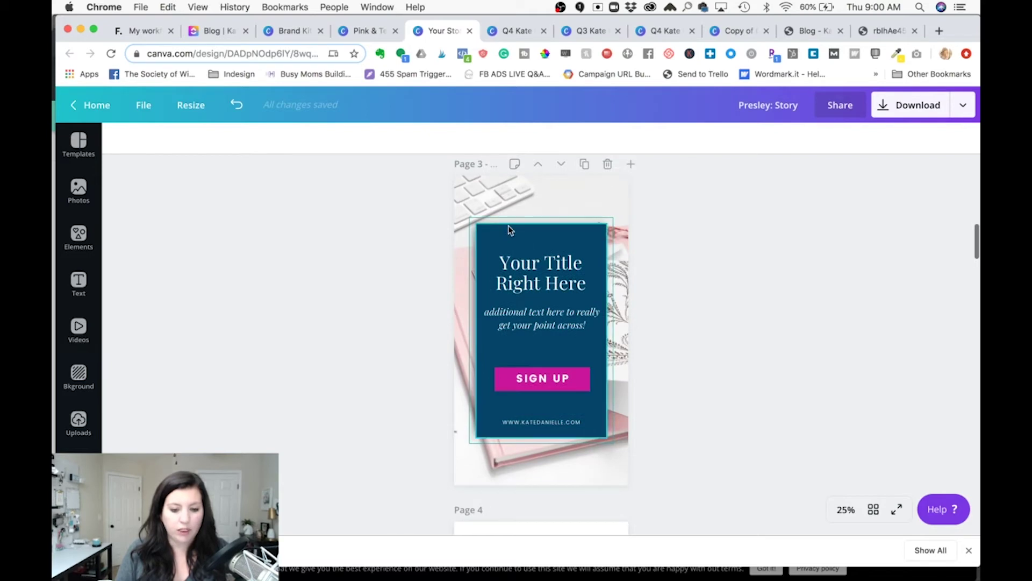
pyautogui.click(498, 240)
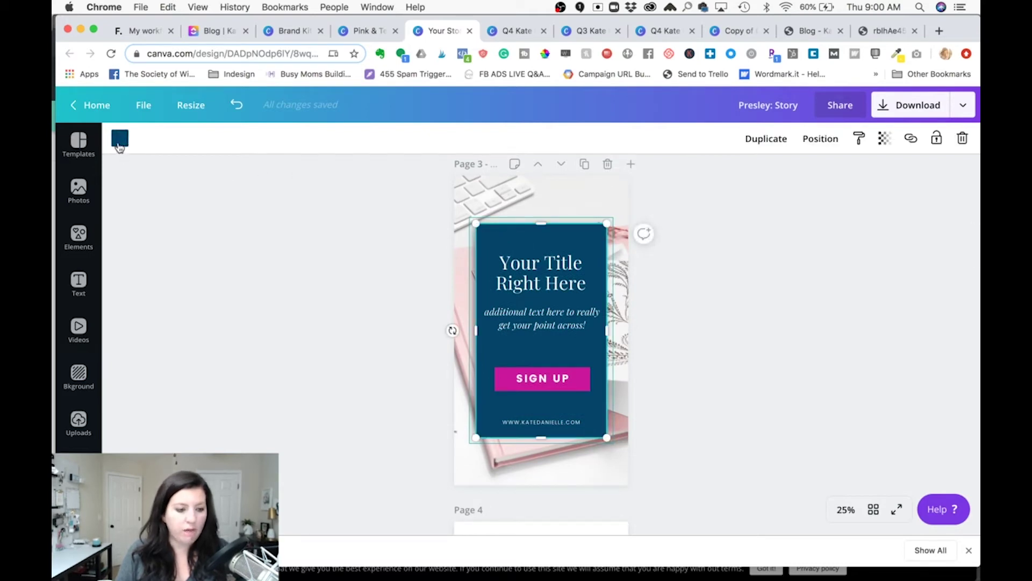
pyautogui.click(119, 140)
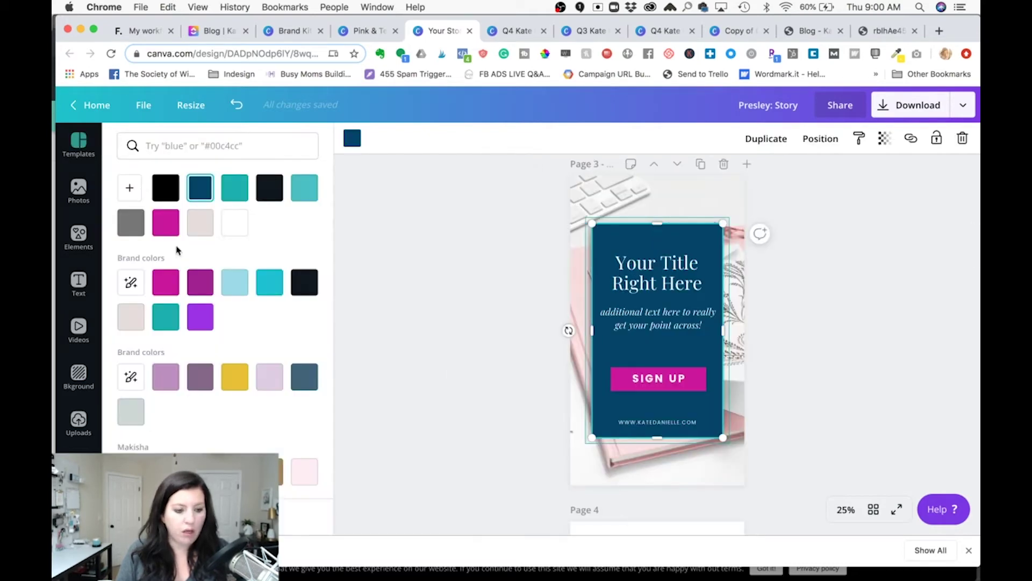
pyautogui.click(195, 286)
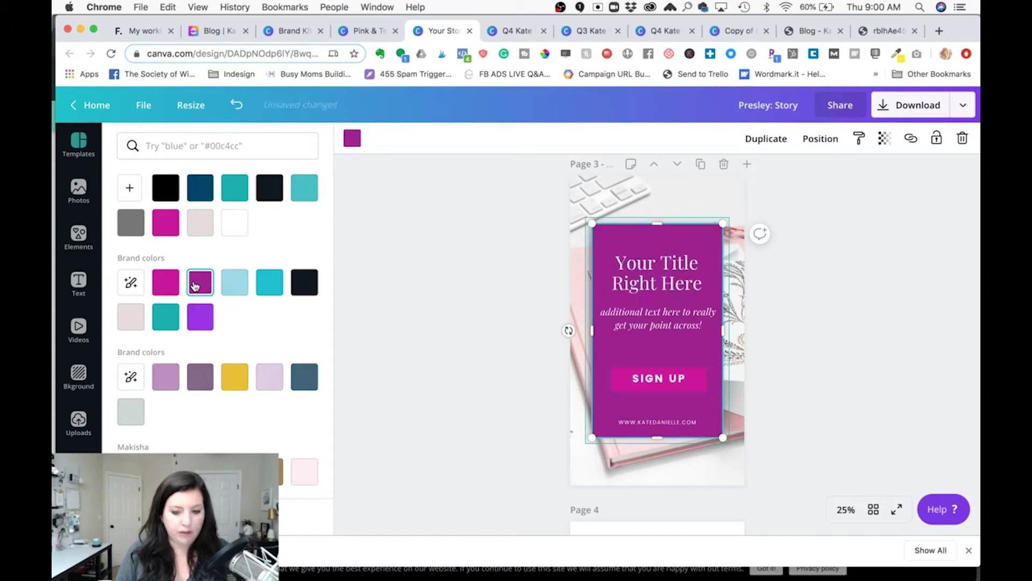
pyautogui.click(301, 284)
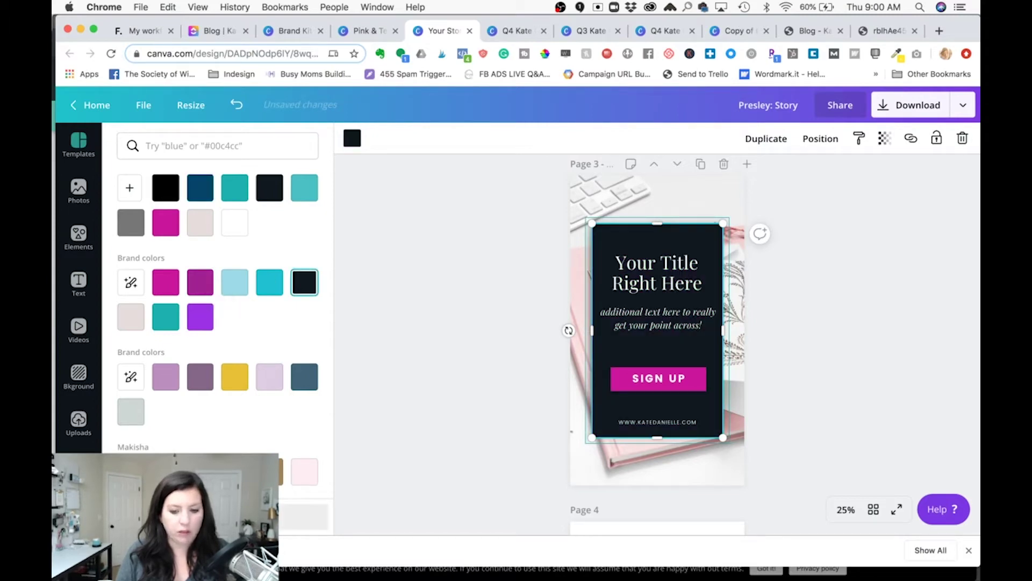
pyautogui.click(451, 435)
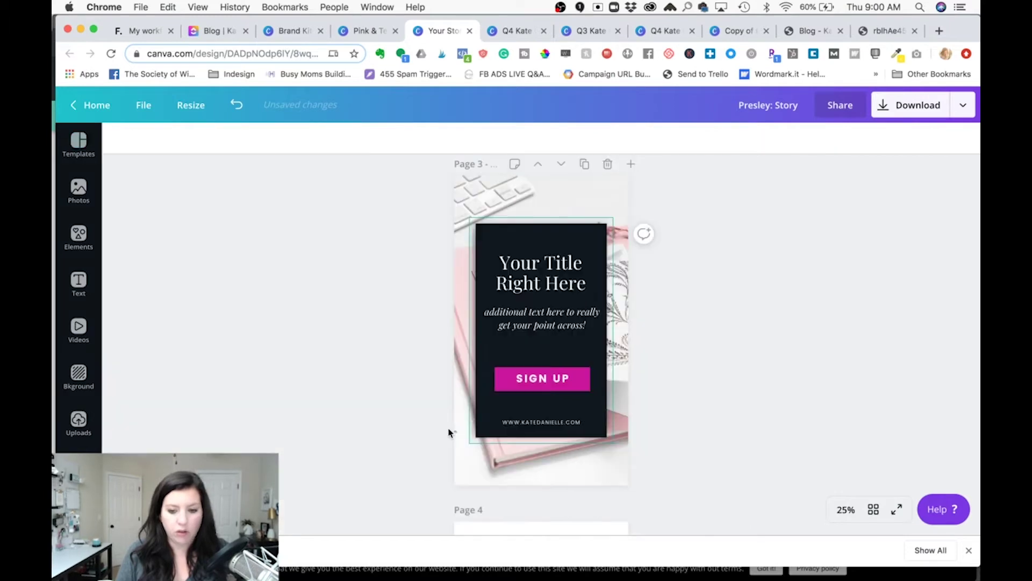
pyautogui.click(477, 218)
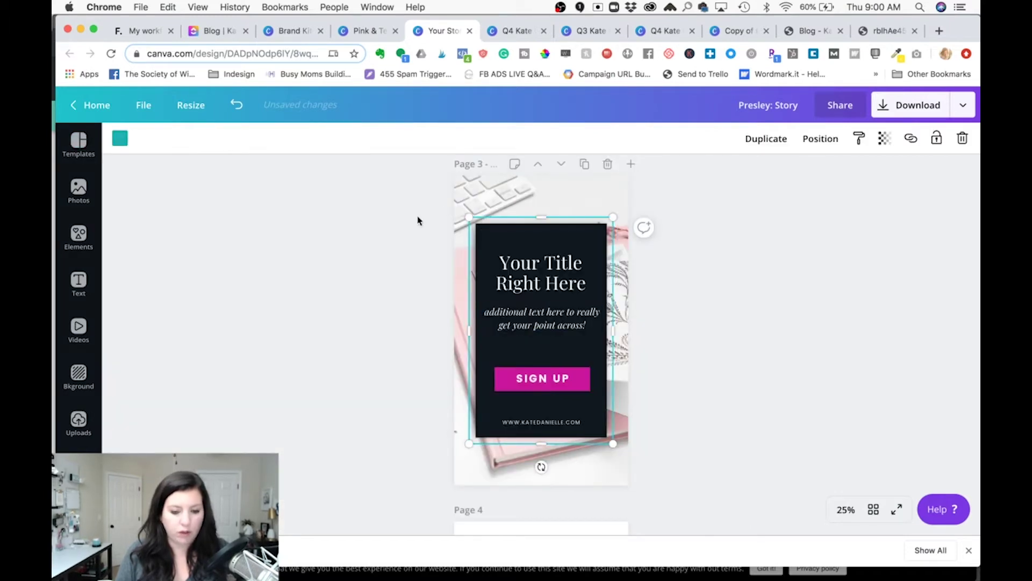
pyautogui.click(119, 138)
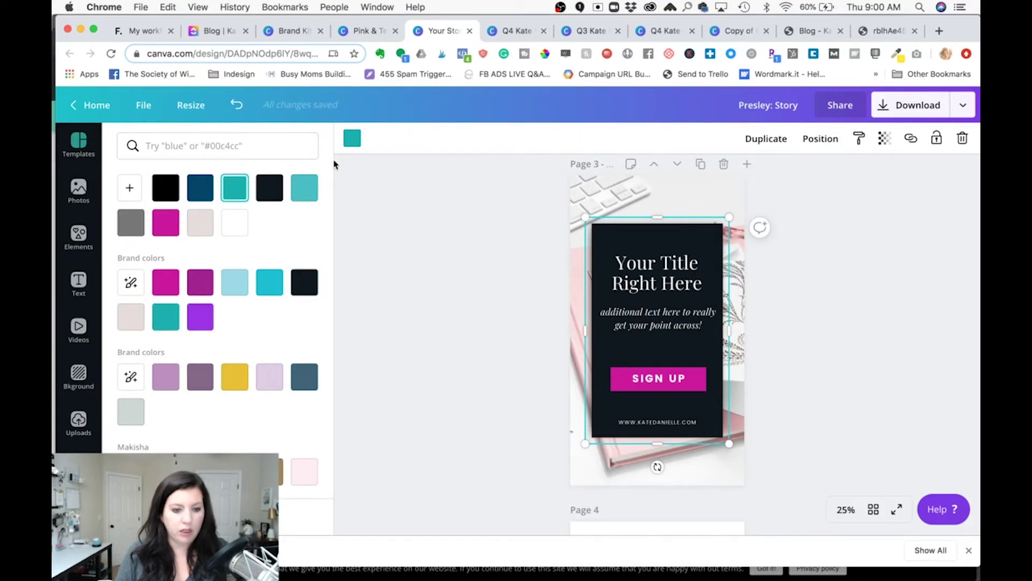
pyautogui.click(396, 291)
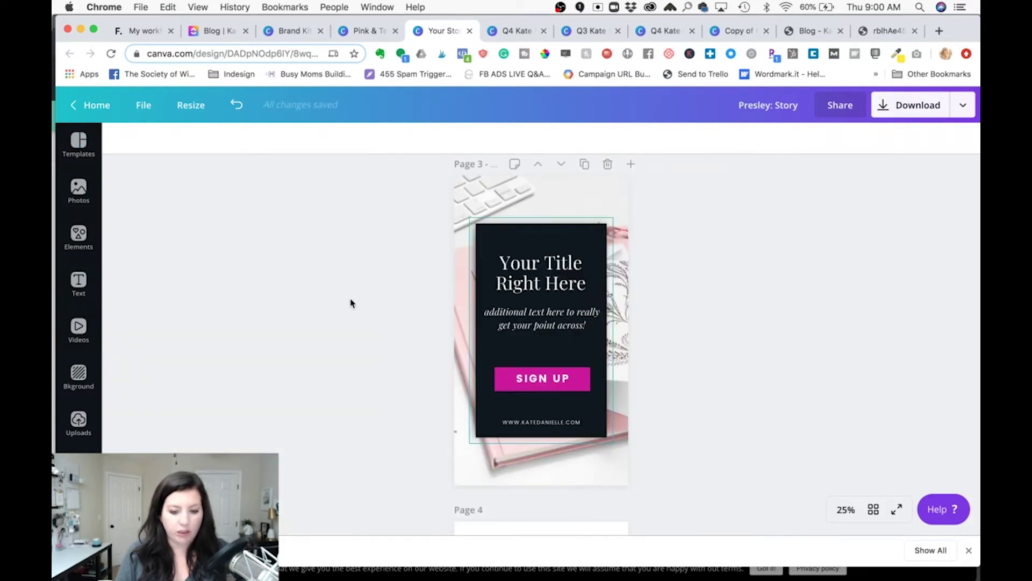
# - Change the SIGN UP button from magenta to the teal brand colour
pyautogui.click(503, 383)
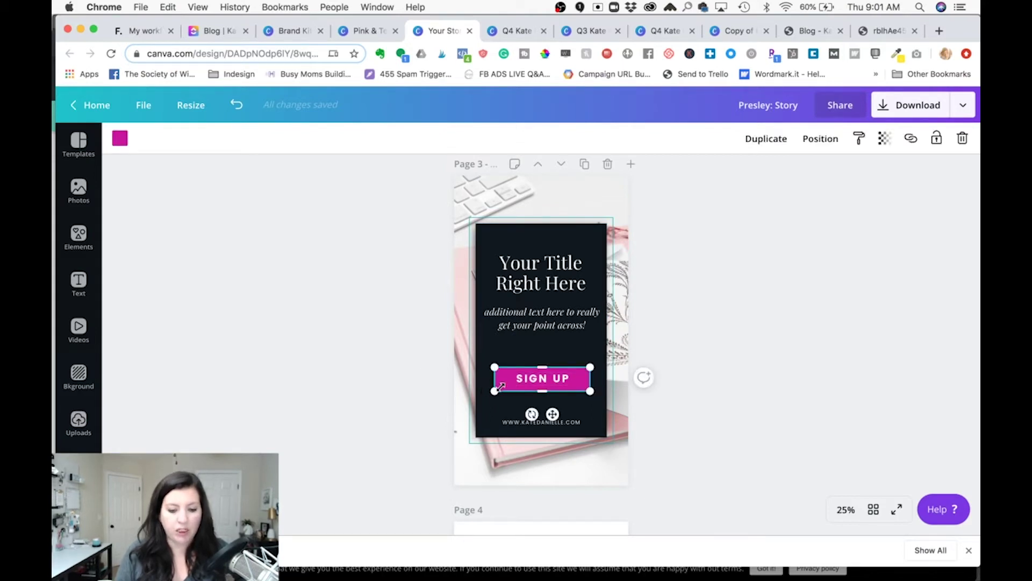
pyautogui.click(119, 138)
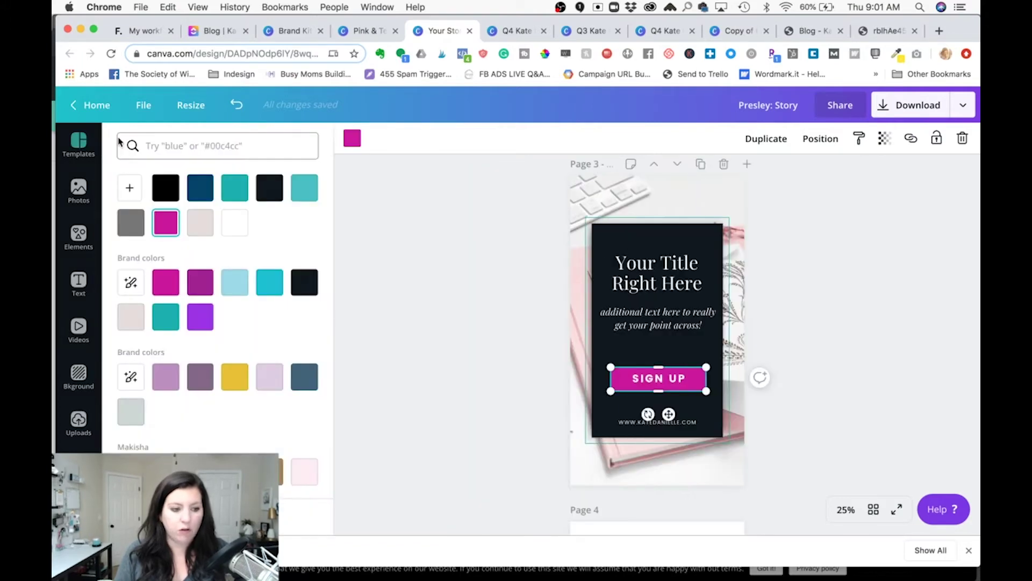
pyautogui.click(165, 318)
pyautogui.click(466, 332)
# - Make page 4's Big Headline text the dark swatch colour
pyautogui.scroll(-8, 737, 379)
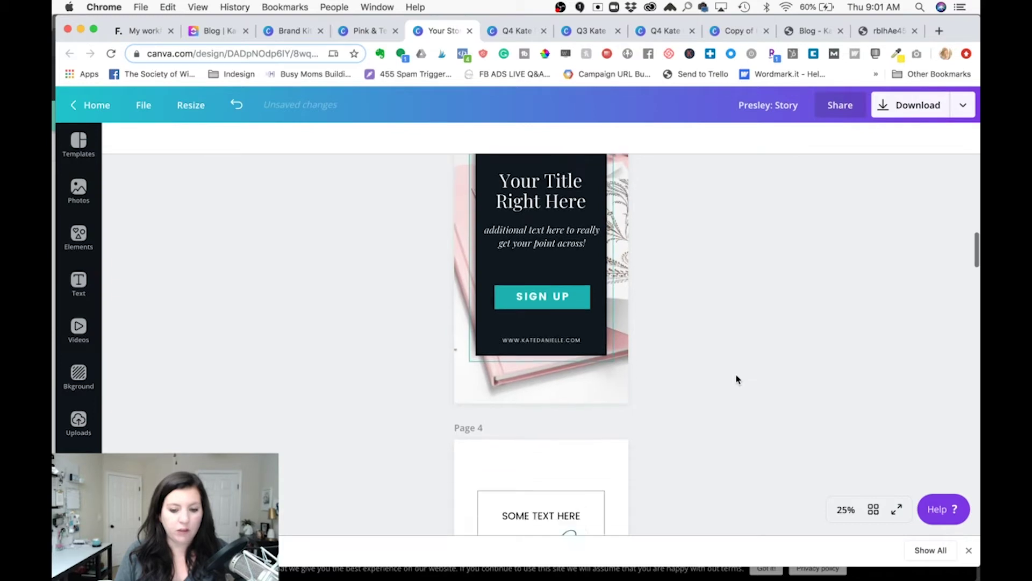
pyautogui.scroll(2, 736, 378)
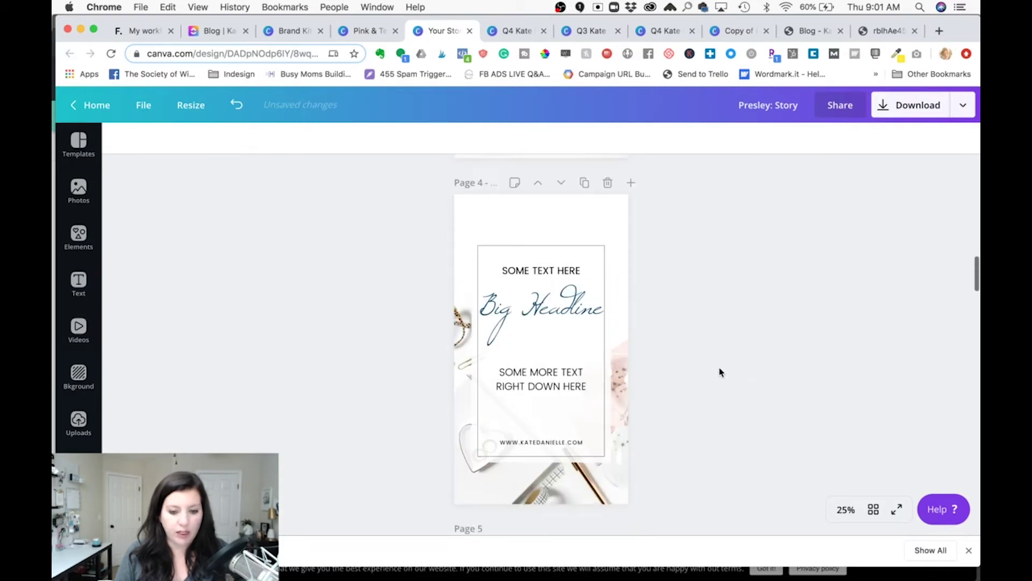
pyautogui.click(521, 315)
pyautogui.tripleClick(488, 305)
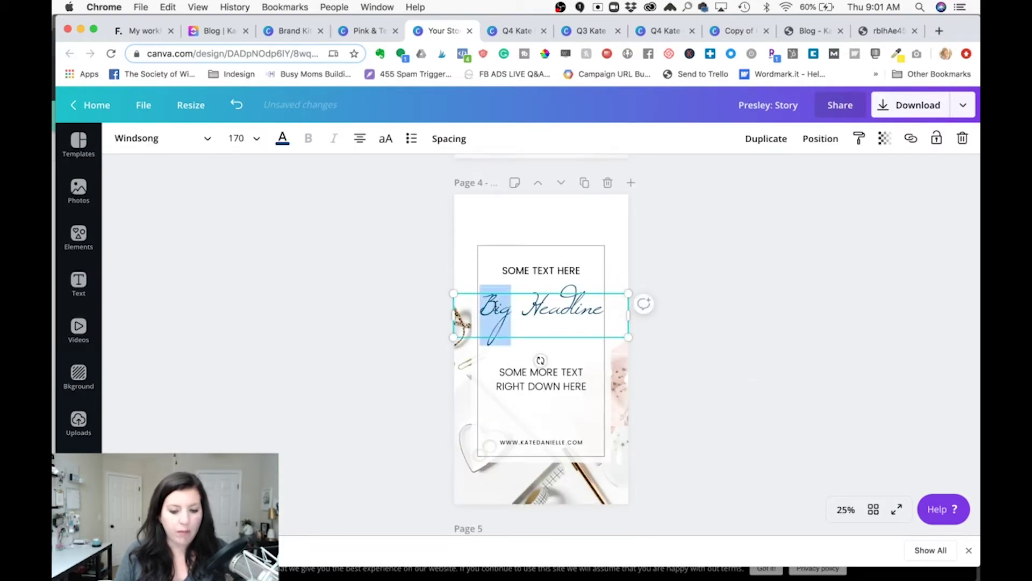
pyautogui.click(283, 138)
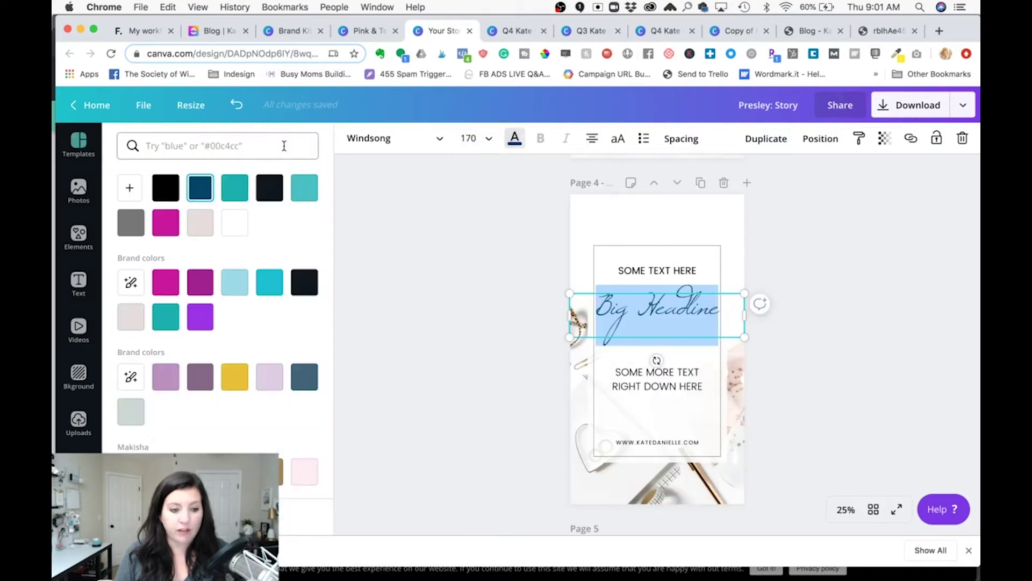
pyautogui.click(269, 187)
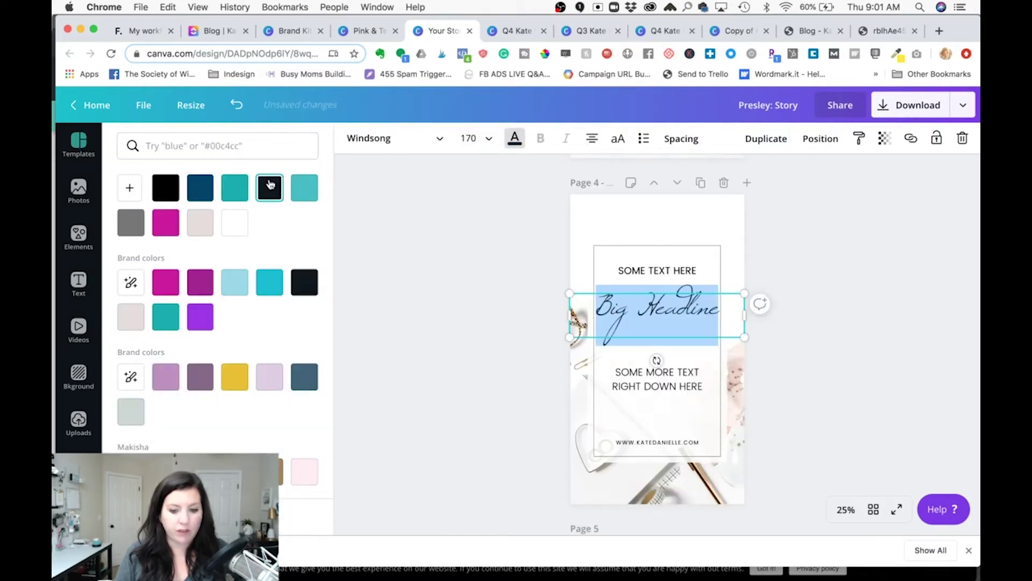
# - Switch the Big Headline font from Windsong to Silver South Script
pyautogui.click(441, 143)
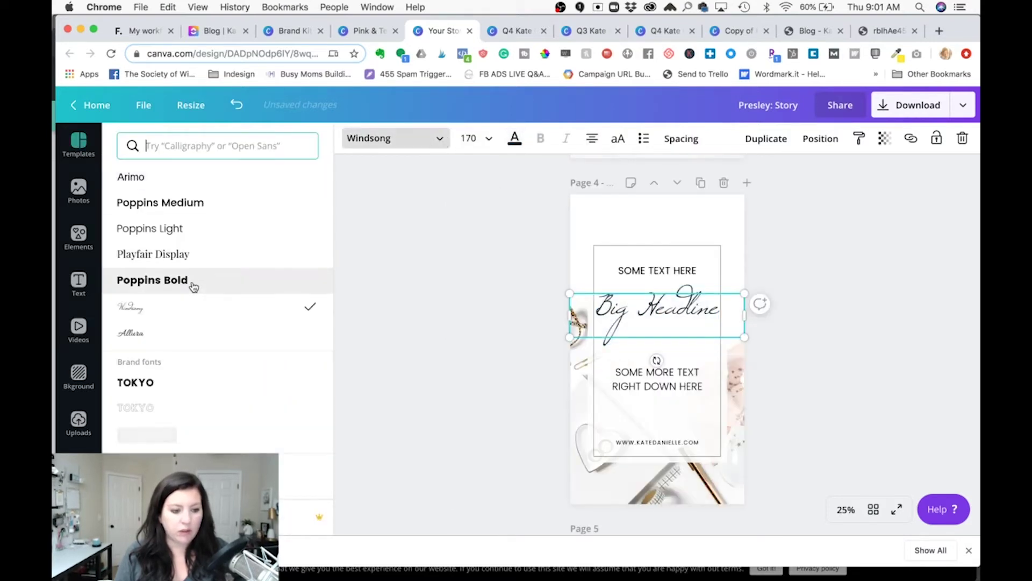
pyautogui.click(161, 443)
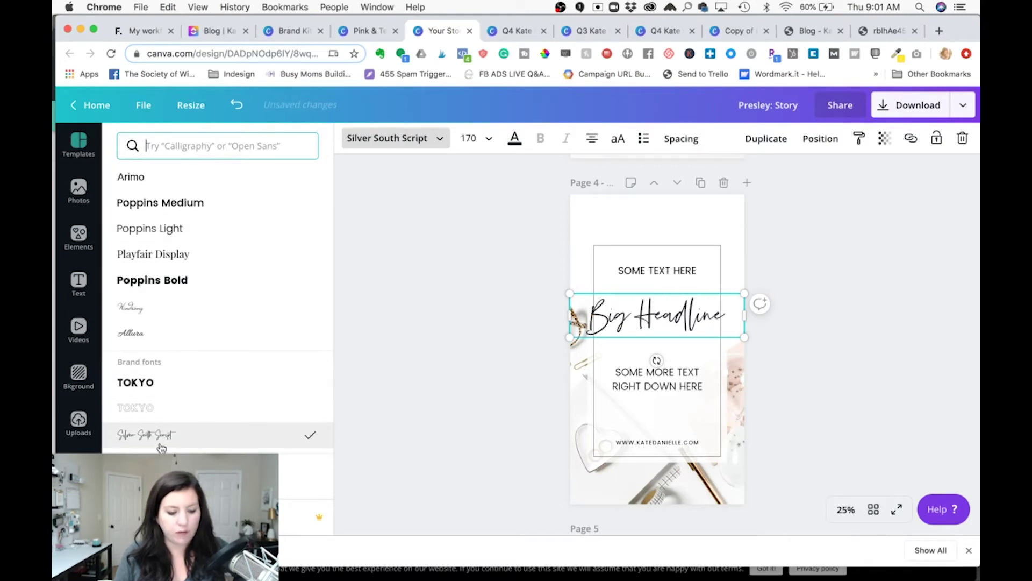
pyautogui.click(439, 400)
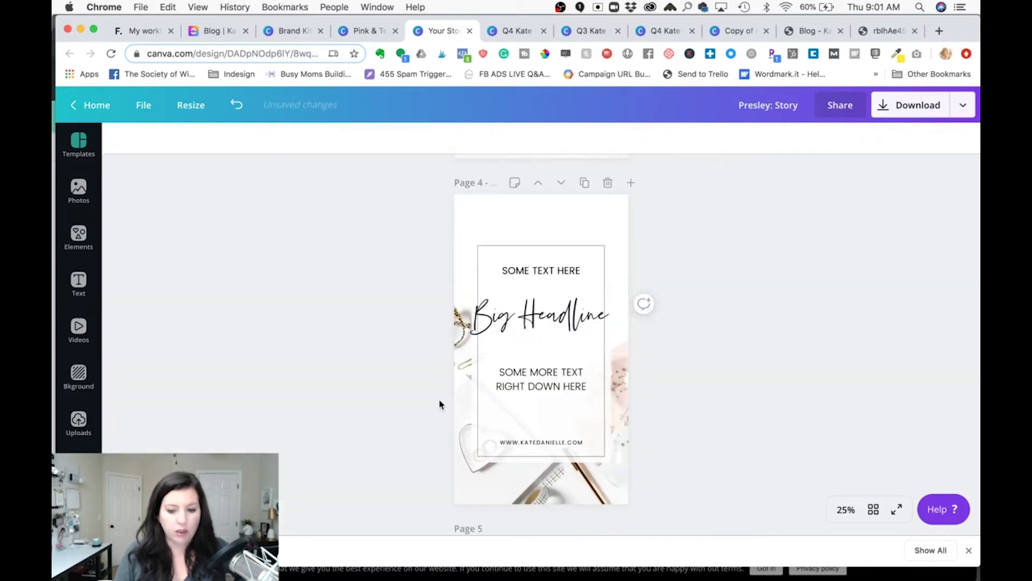
pyautogui.click(508, 324)
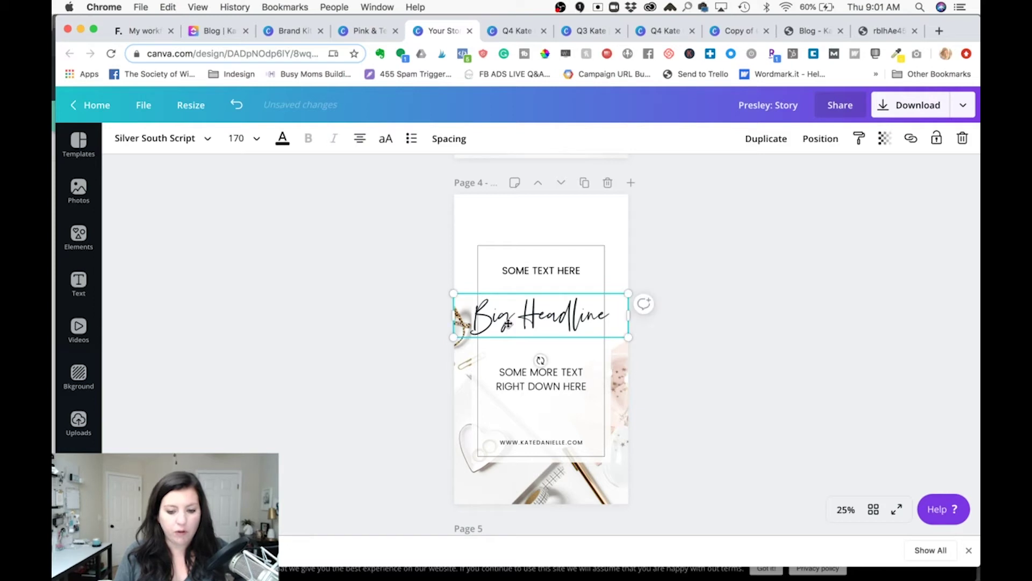
pyautogui.click(412, 349)
pyautogui.scroll(-1, 385, 360)
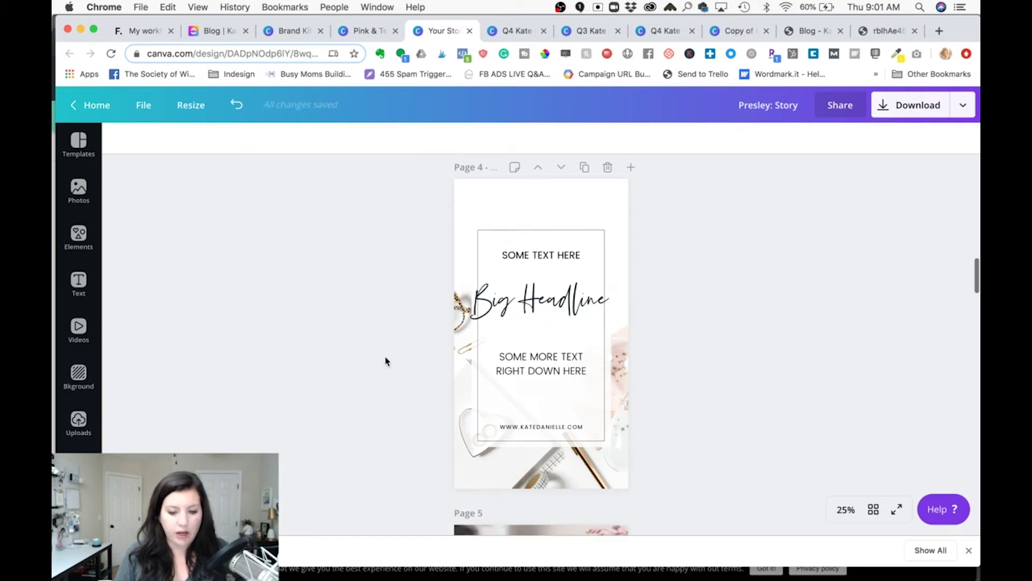
pyautogui.press('Tab')
pyautogui.scroll(-6, 359, 315)
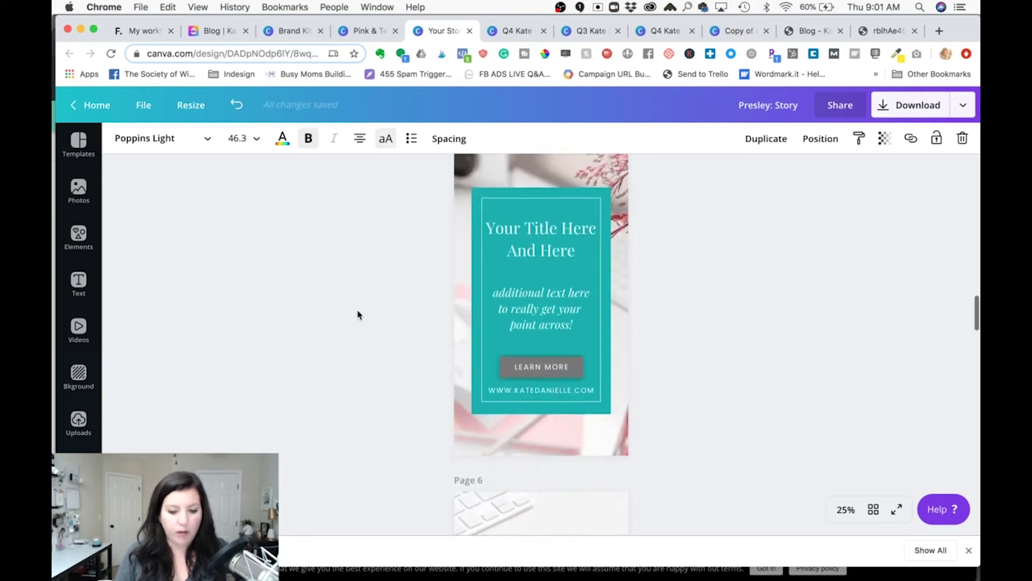
pyautogui.click(565, 235)
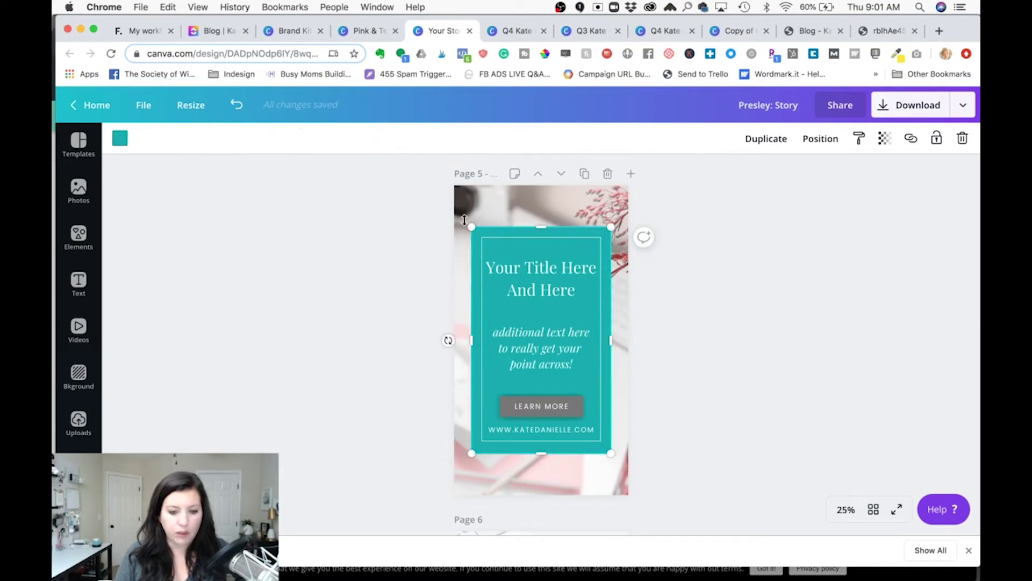
pyautogui.scroll(5, 578, 361)
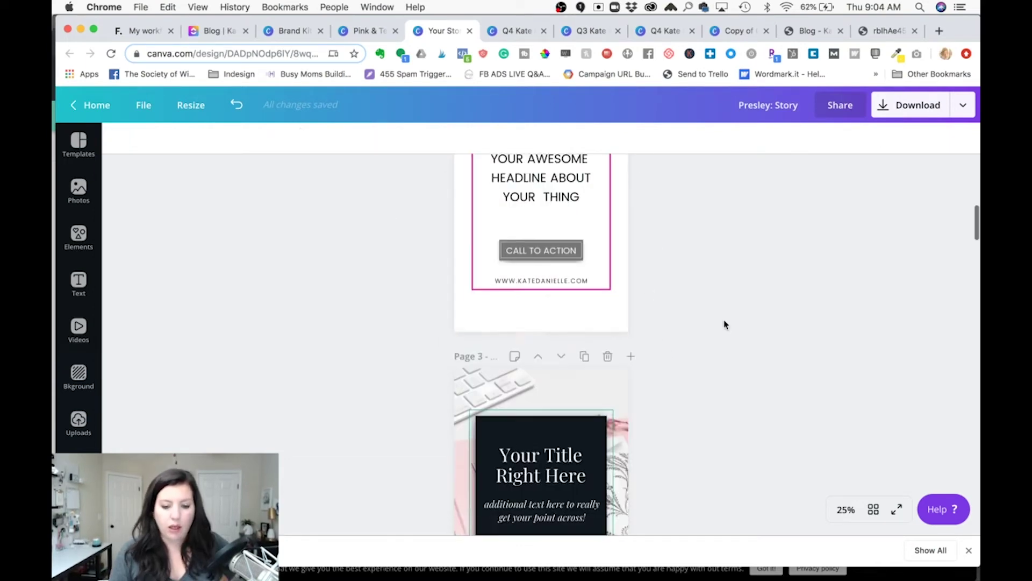
pyautogui.scroll(1, 643, 244)
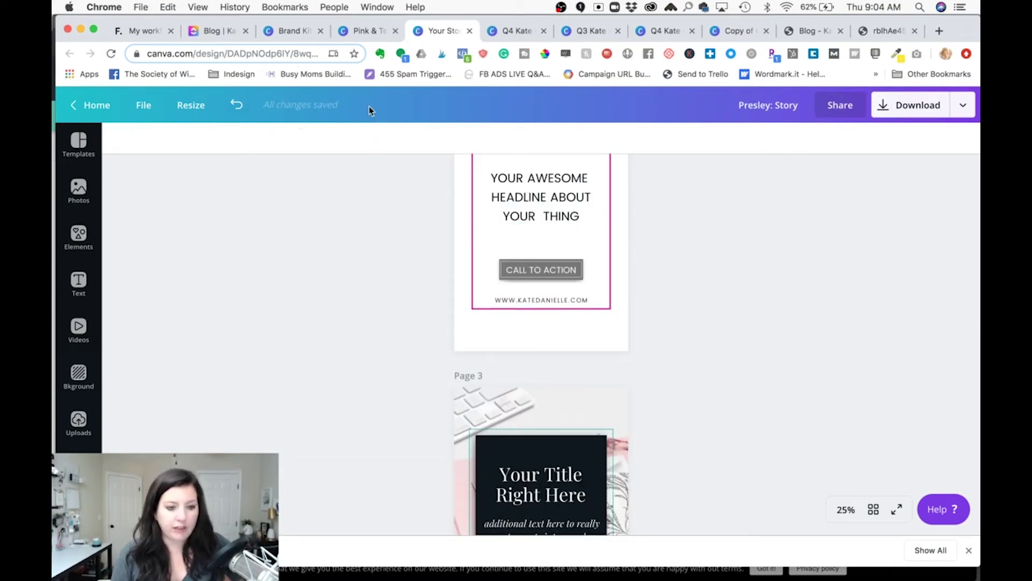
pyautogui.click(143, 106)
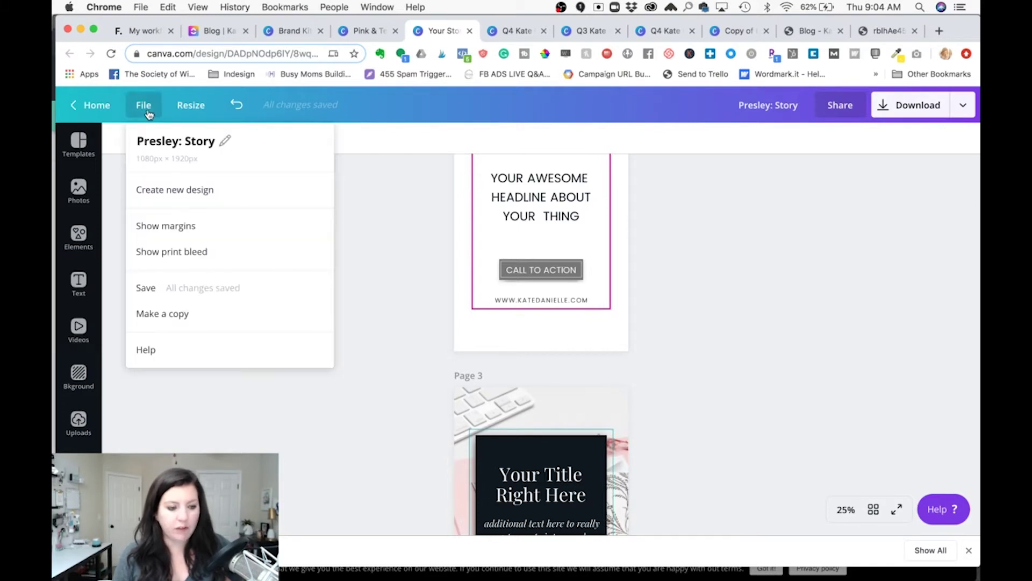
pyautogui.click(175, 288)
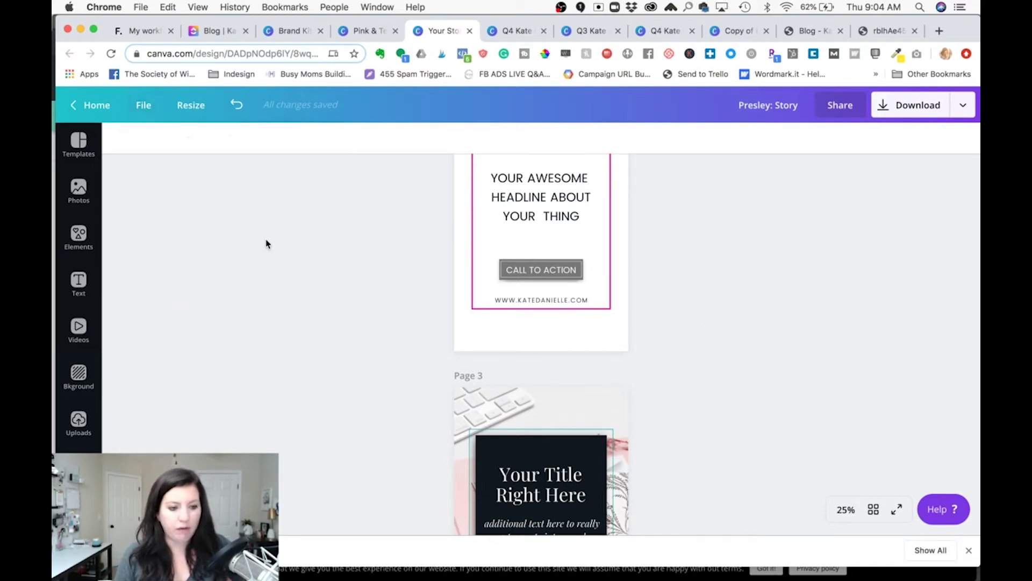
pyautogui.scroll(3, 289, 242)
pyautogui.click(285, 31)
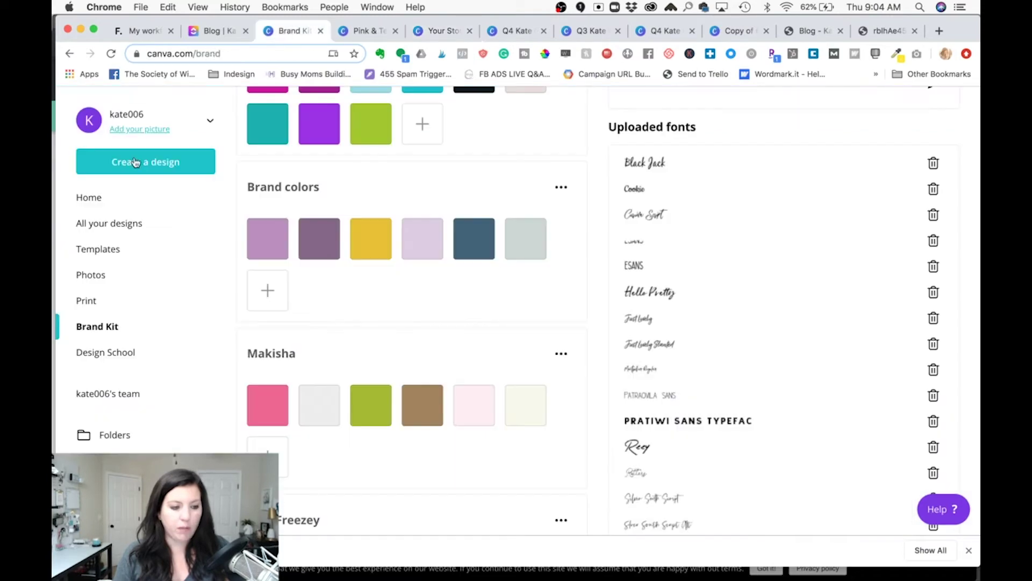
pyautogui.click(99, 199)
pyautogui.scroll(-5, 359, 266)
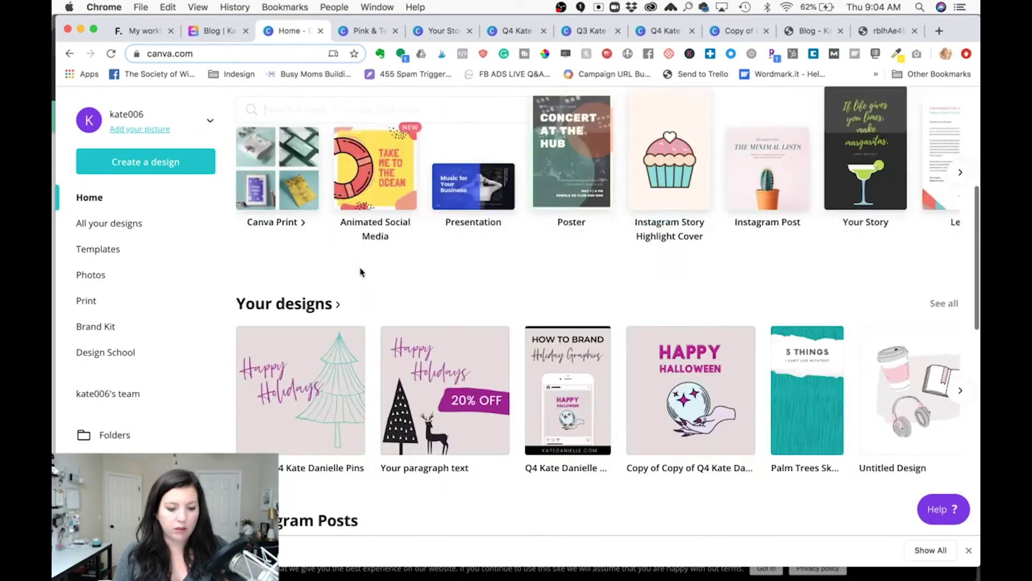
pyautogui.click(438, 32)
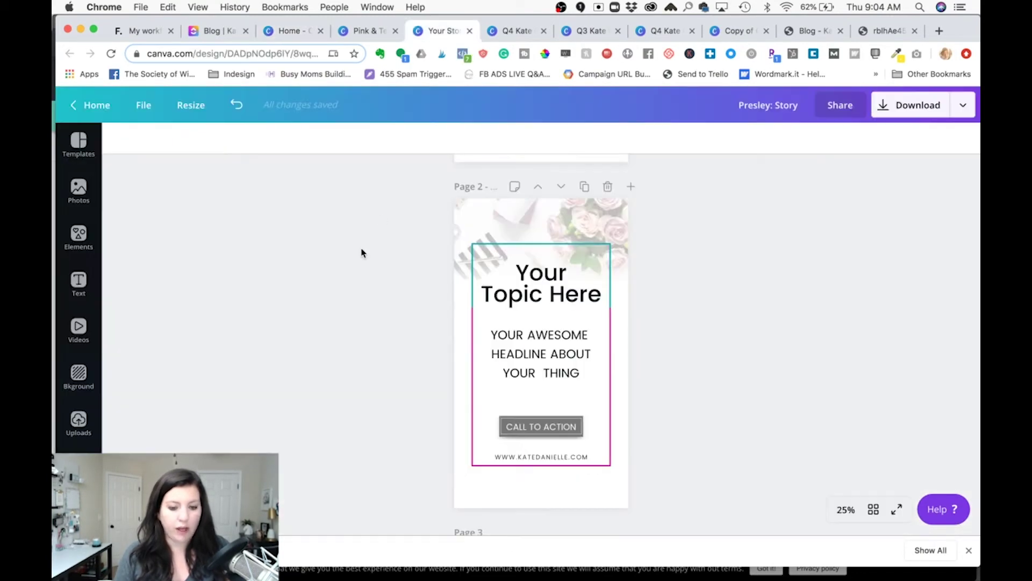
pyautogui.click(476, 213)
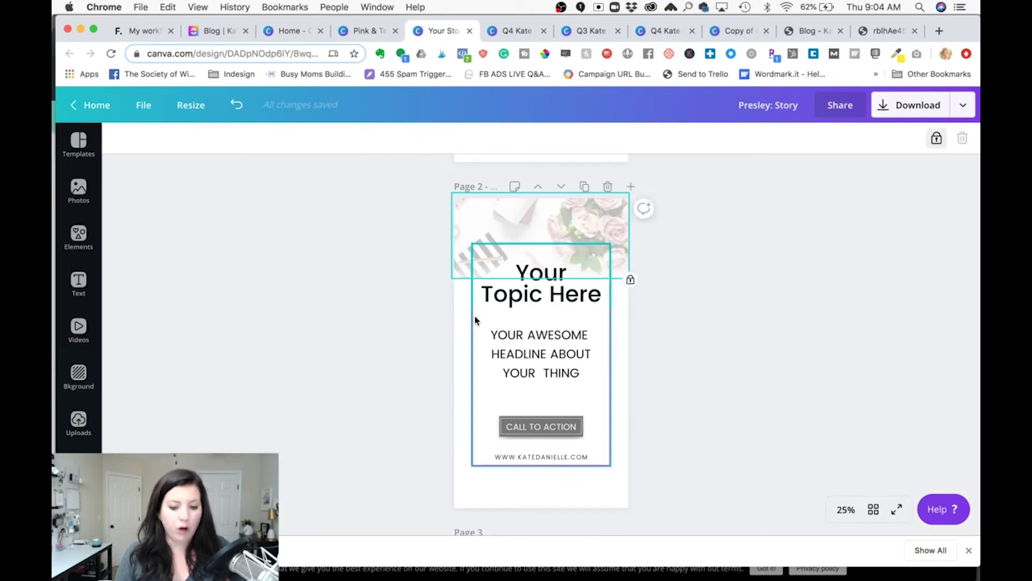
pyautogui.click(475, 322)
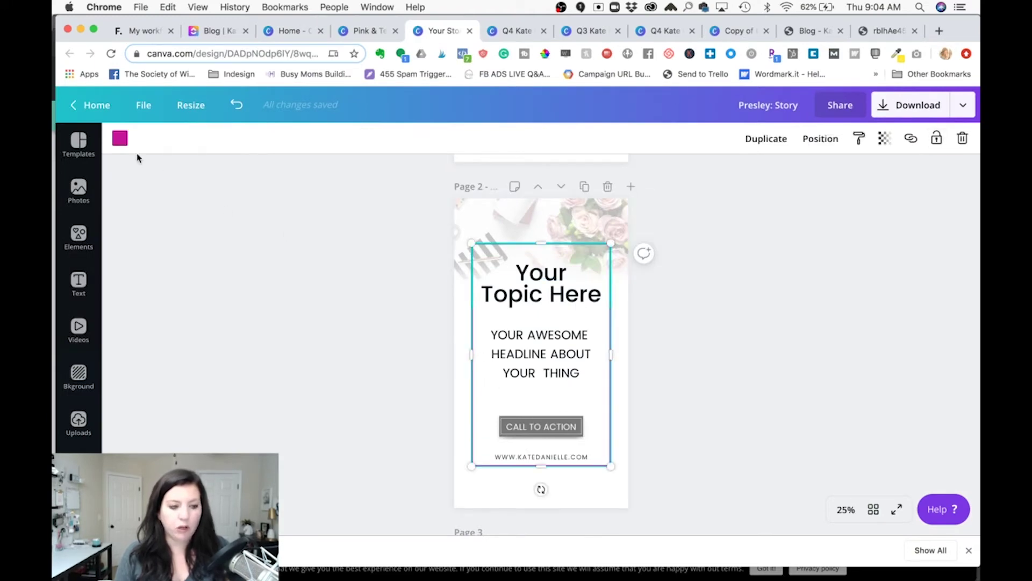
pyautogui.click(119, 137)
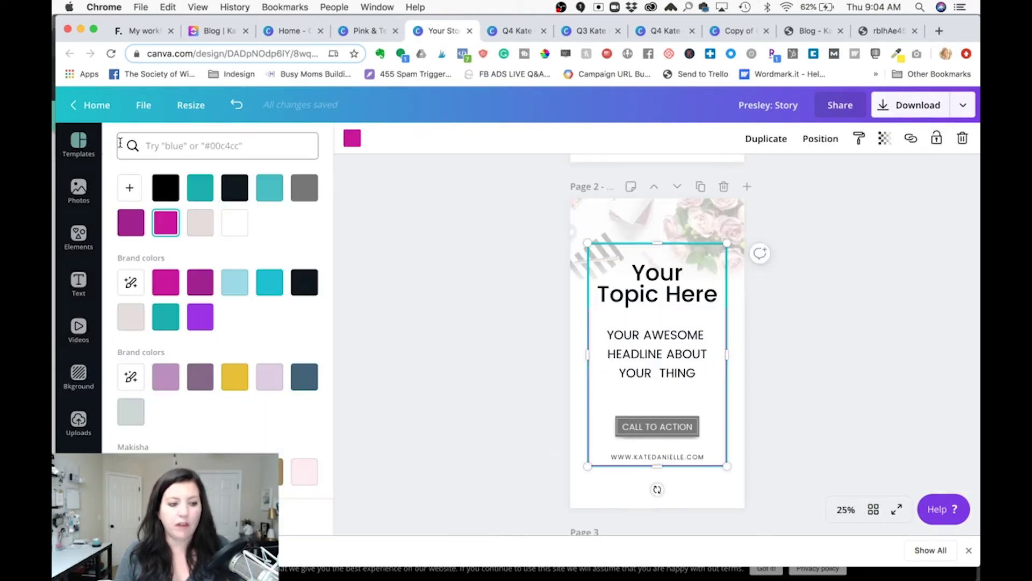
pyautogui.click(129, 189)
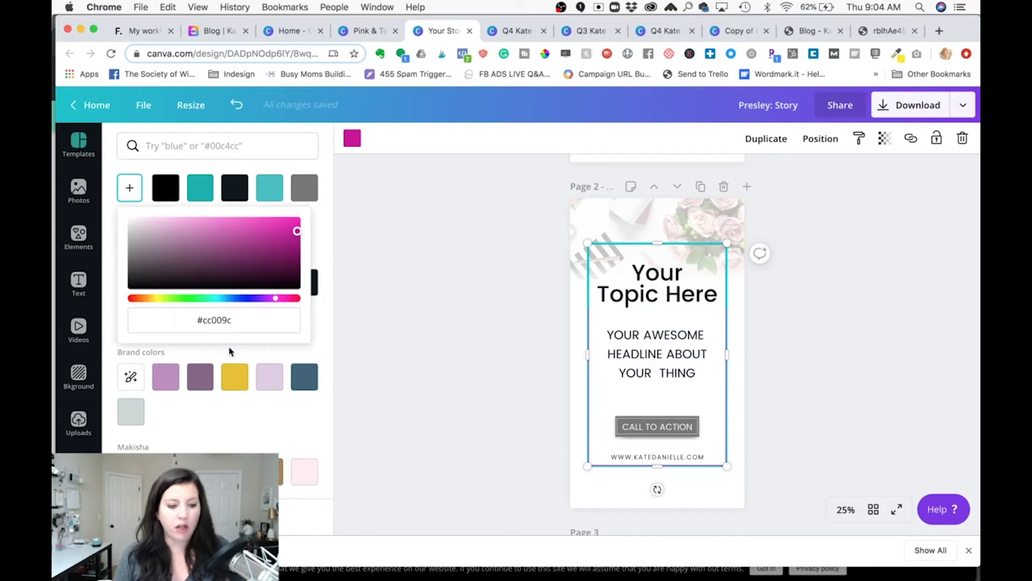
pyautogui.click(362, 339)
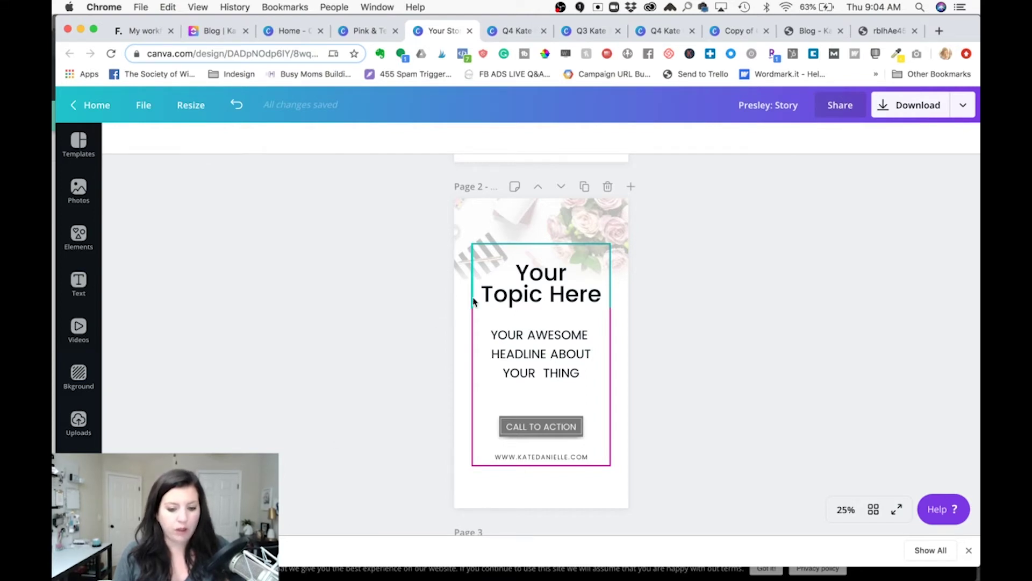
pyautogui.scroll(5, 422, 323)
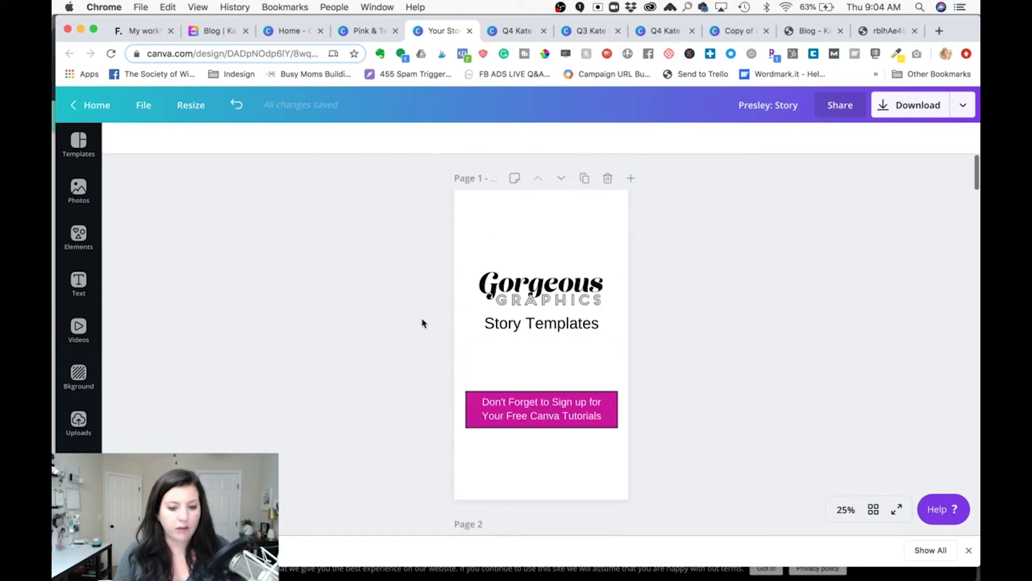
pyautogui.scroll(-10, 422, 322)
pyautogui.scroll(-3, 422, 322)
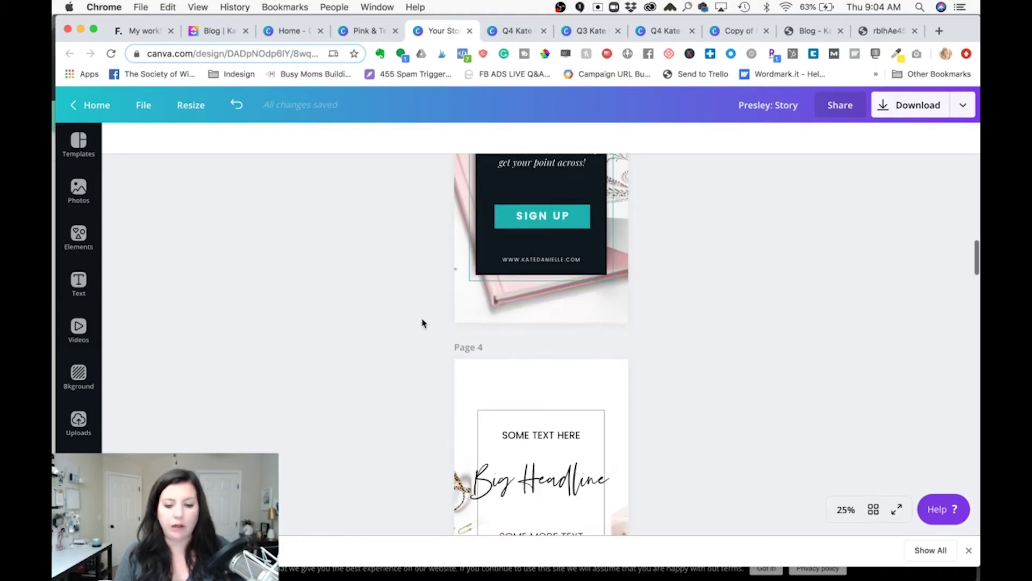
pyautogui.scroll(4, 422, 323)
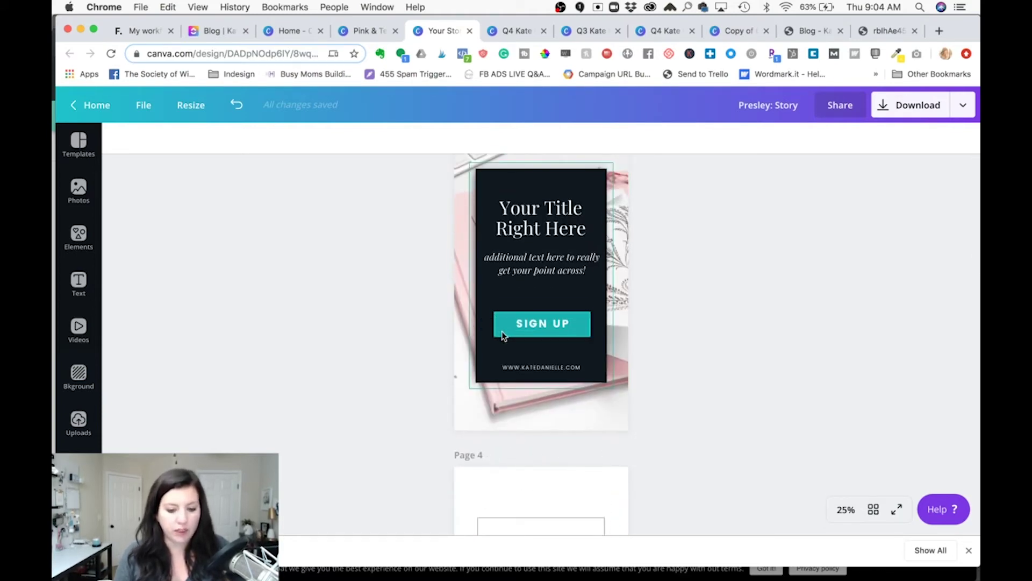
pyautogui.click(504, 331)
pyautogui.click(118, 138)
pyautogui.click(128, 186)
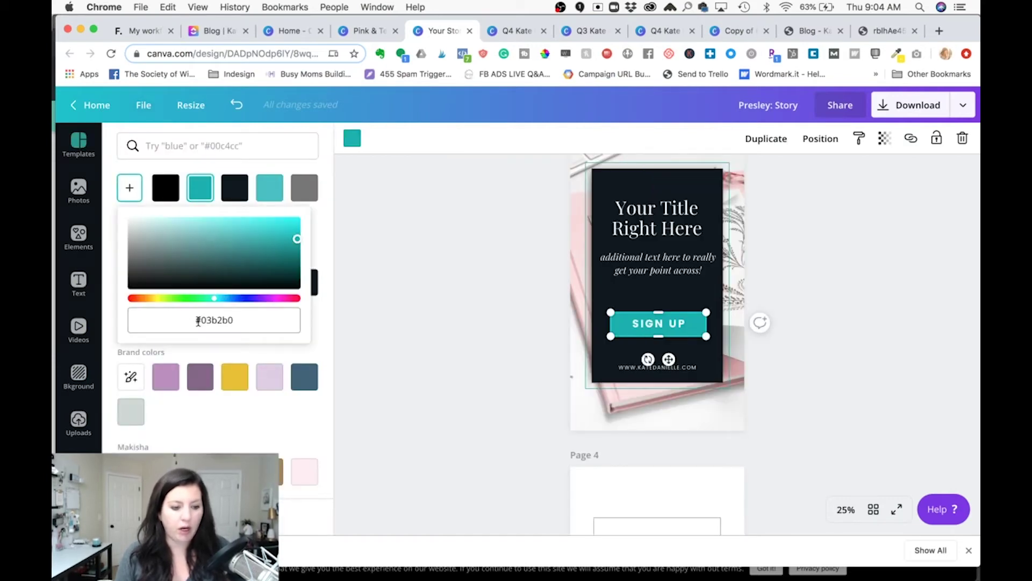
pyautogui.click(371, 300)
pyautogui.scroll(10, 357, 361)
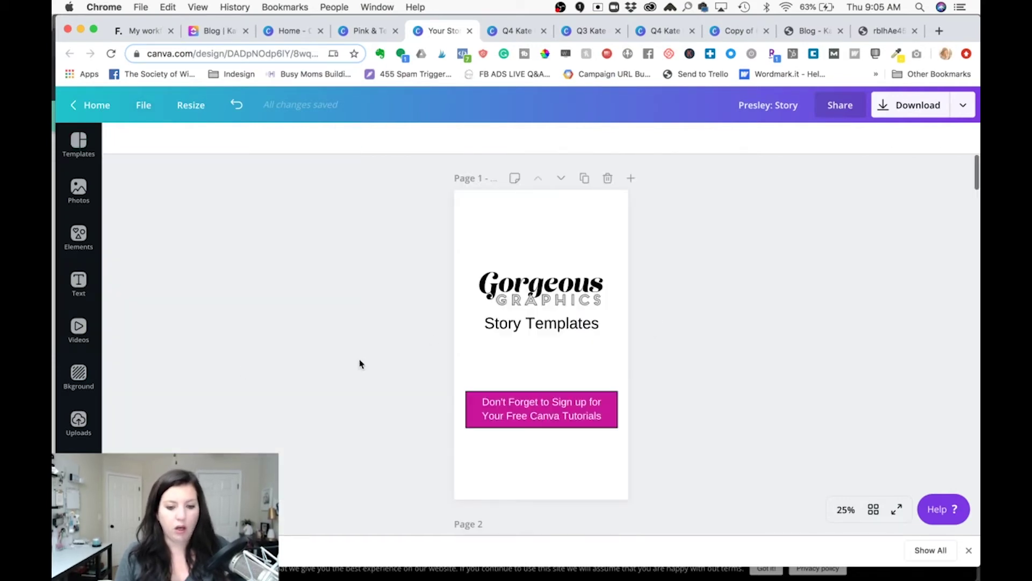
pyautogui.scroll(-5, 360, 364)
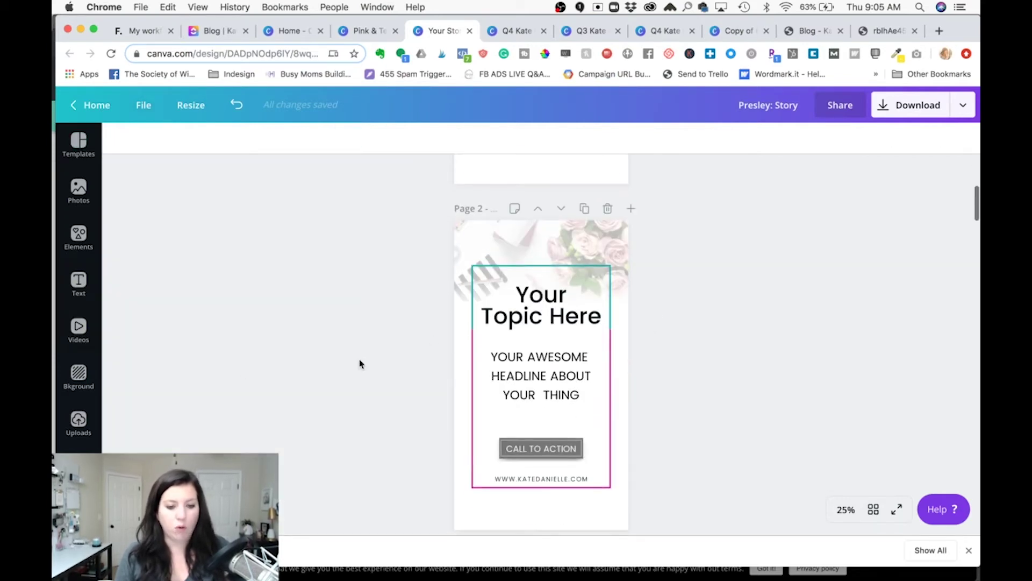
# - Reload Canva Home and open Presley: Story from Your designs in a new tab
pyautogui.click(290, 24)
pyautogui.scroll(-5, 322, 205)
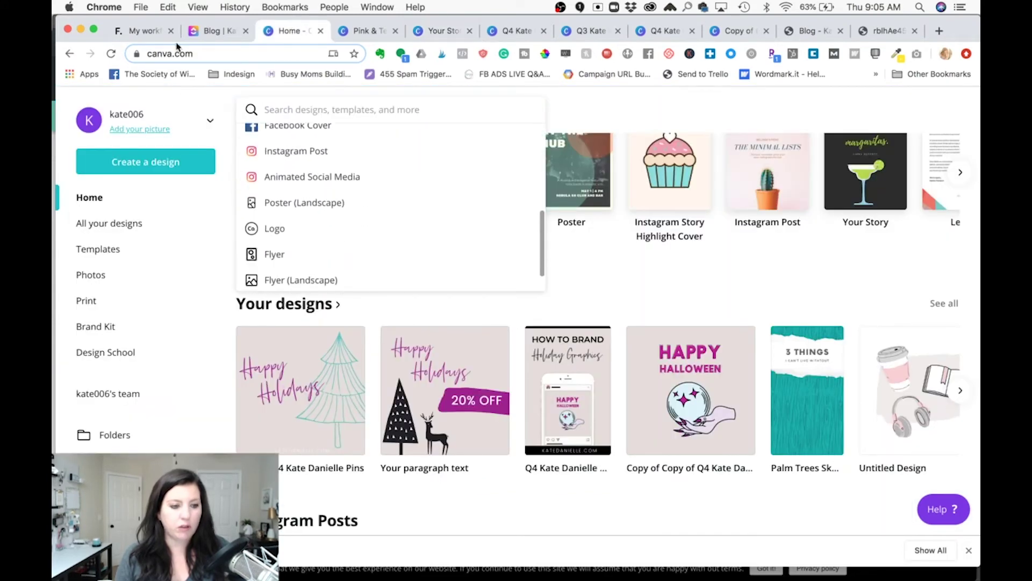
pyautogui.click(111, 53)
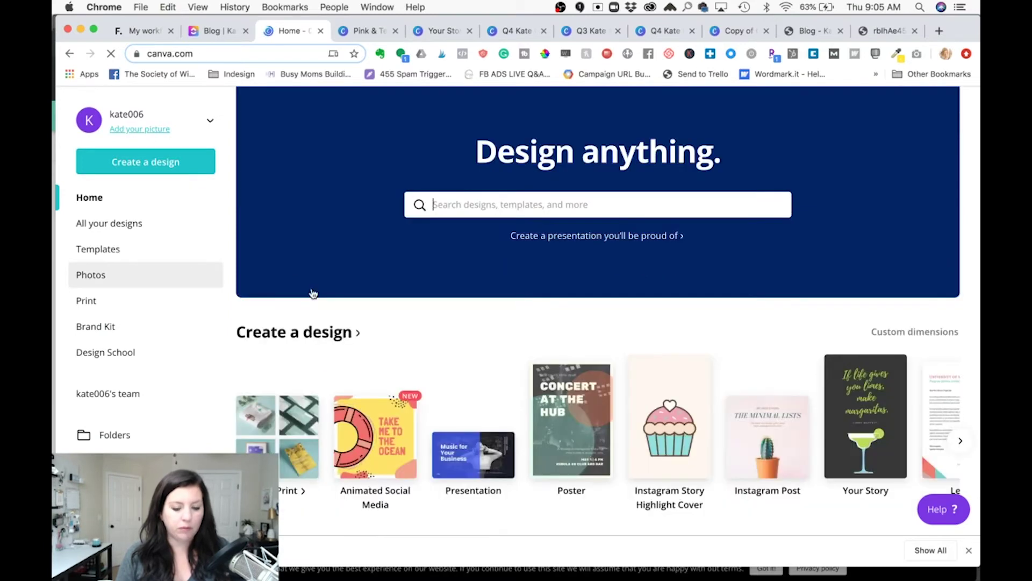
pyautogui.scroll(-5, 312, 293)
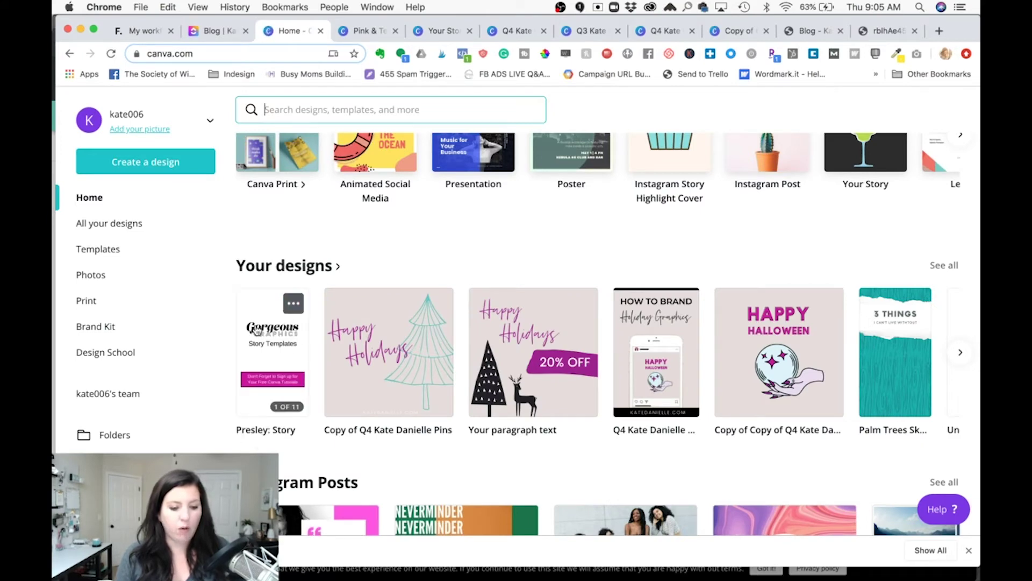
pyautogui.click(293, 304)
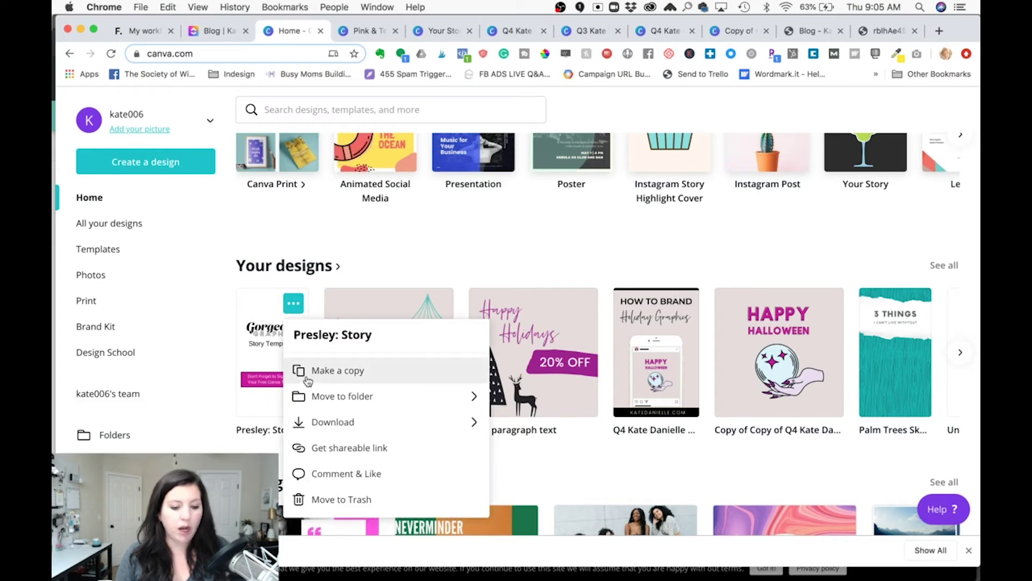
pyautogui.click(270, 342)
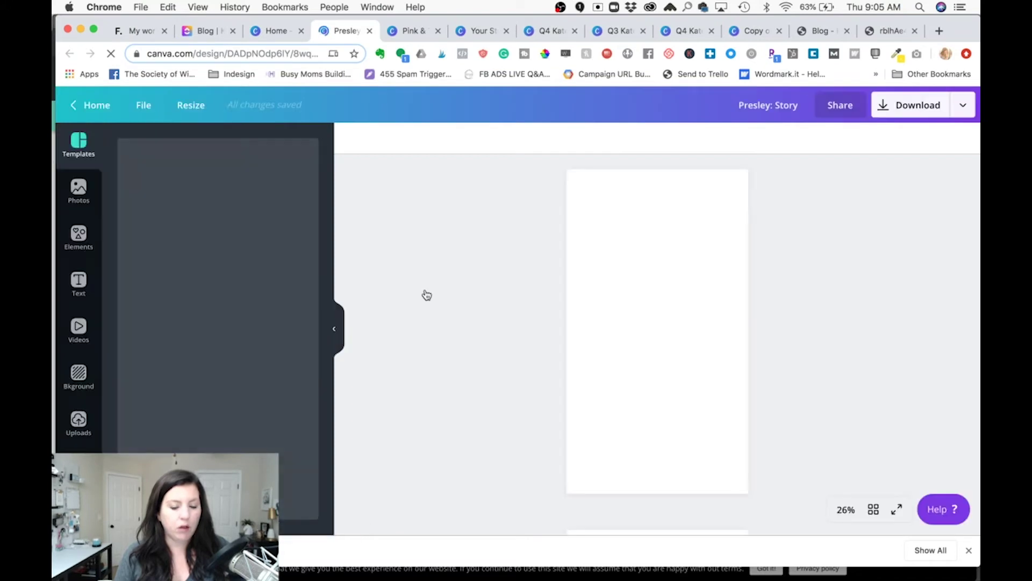
pyautogui.scroll(-5, 426, 295)
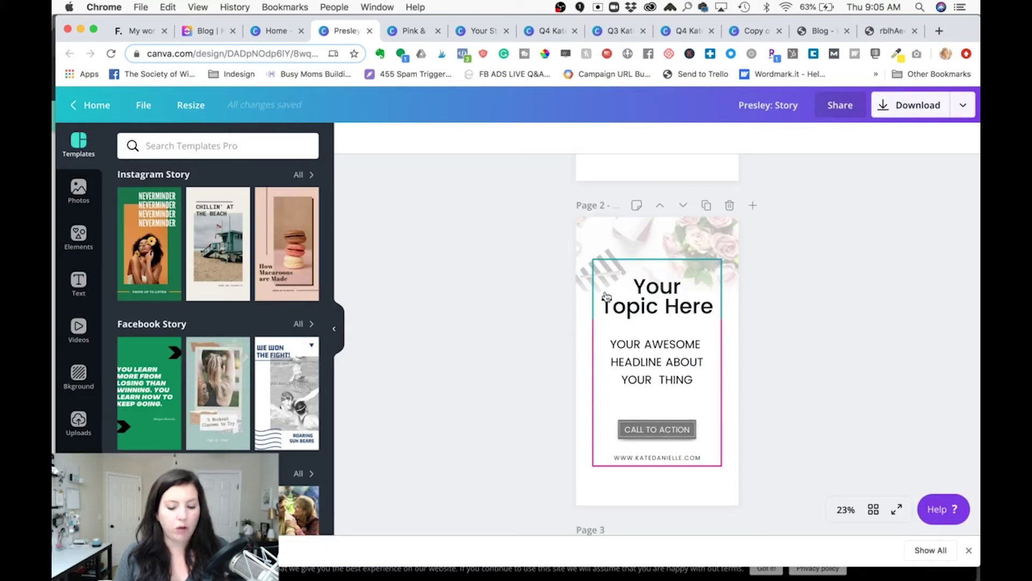
pyautogui.click(622, 307)
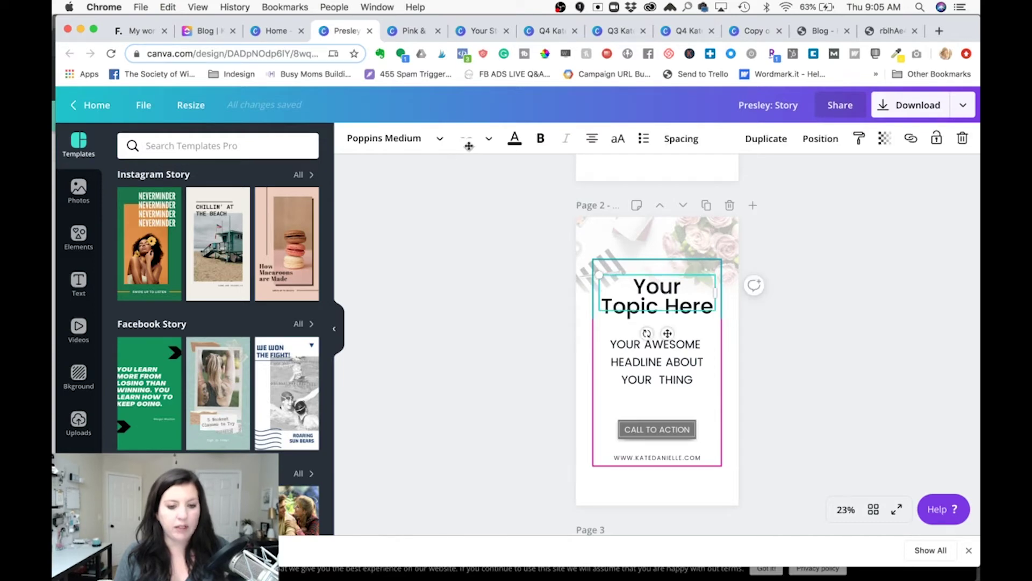
pyautogui.click(440, 140)
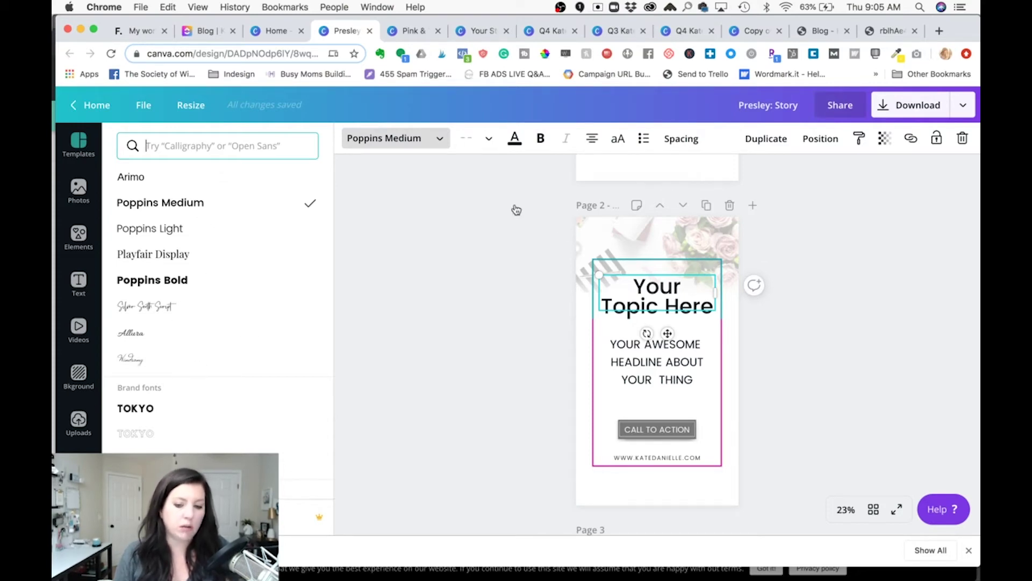
pyautogui.click(513, 138)
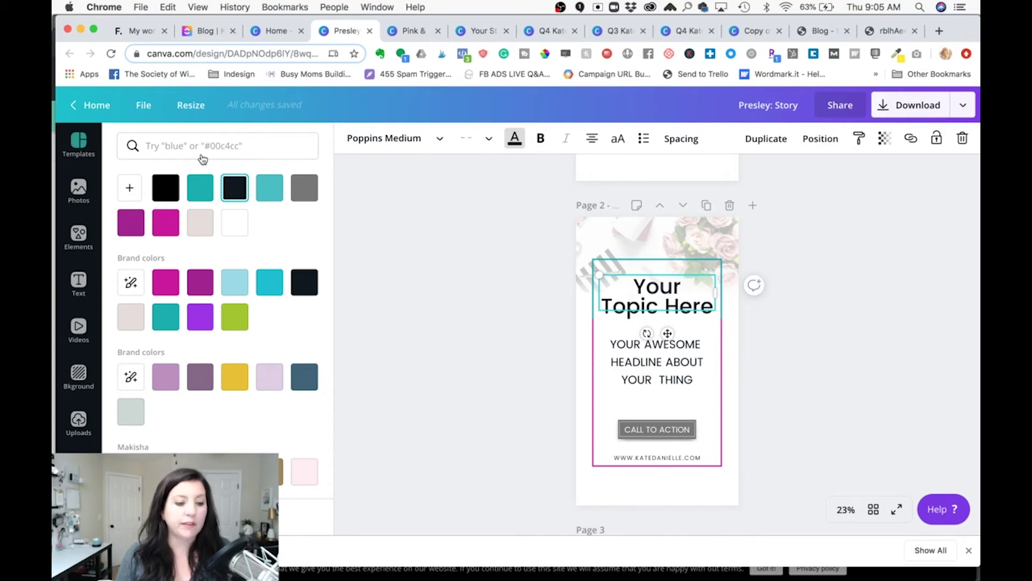
pyautogui.click(492, 299)
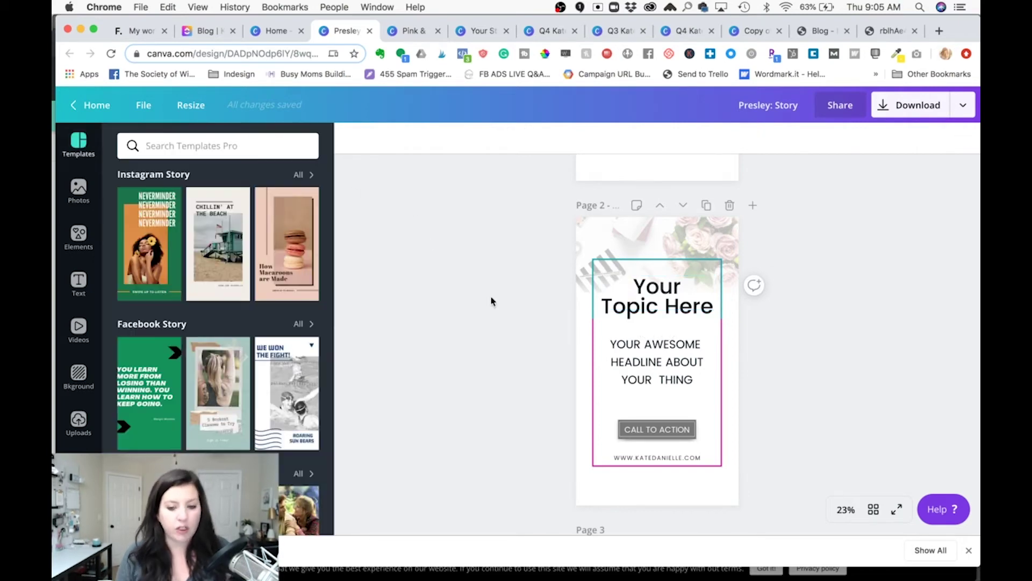
pyautogui.scroll(5, 491, 301)
pyautogui.scroll(-5, 491, 302)
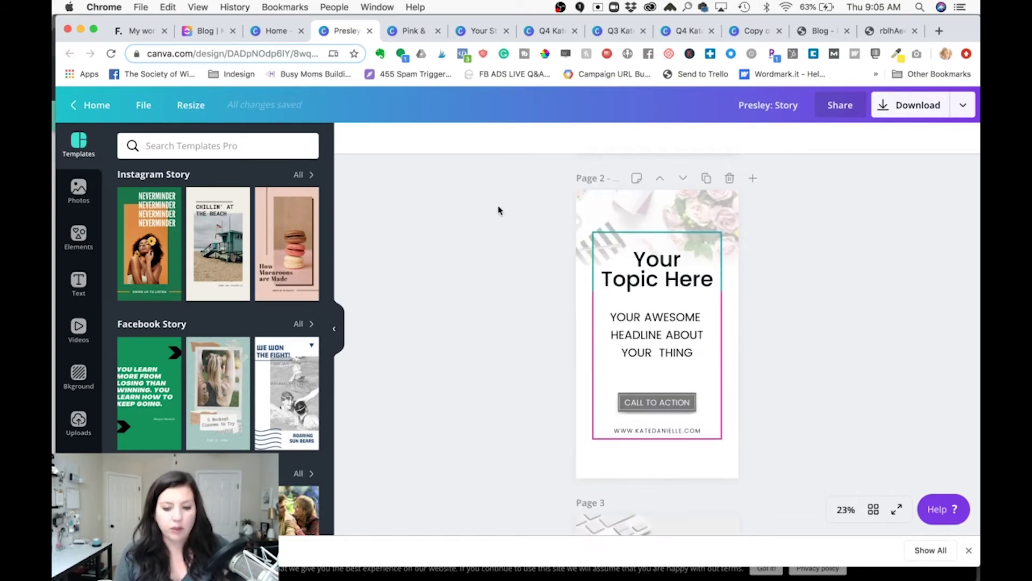
# - Copy page 2's elements into a new Instagram Post and centre them on the page
pyautogui.moveTo(498, 208); pyautogui.dragTo(755, 481)
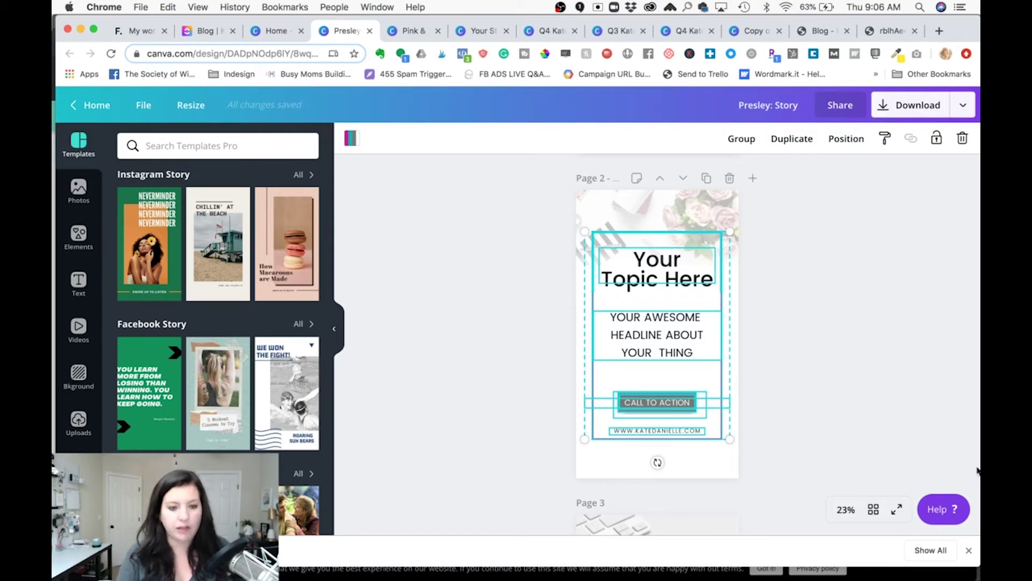
pyautogui.click(276, 30)
pyautogui.scroll(3, 649, 307)
pyautogui.click(769, 301)
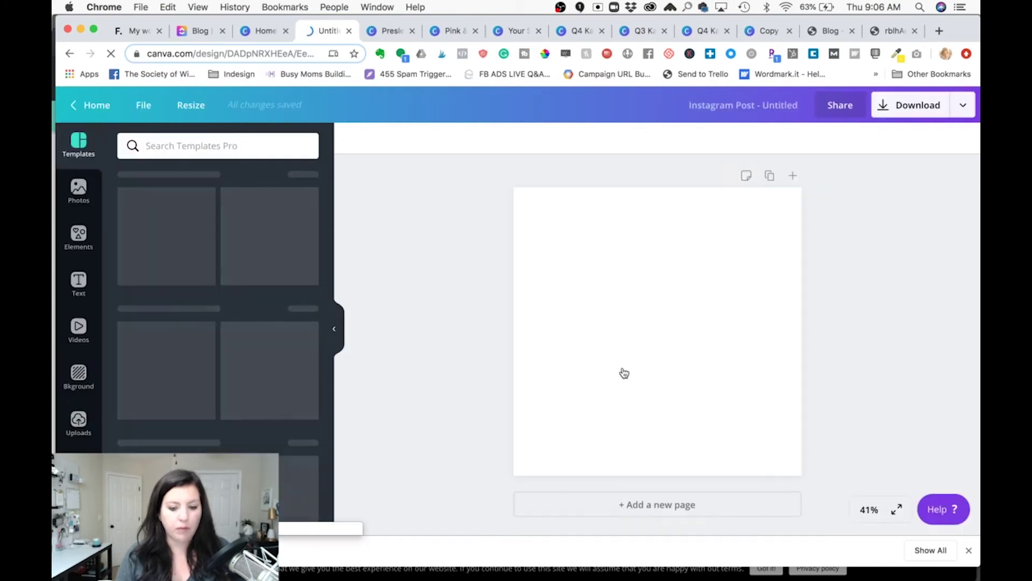
pyautogui.click(619, 366)
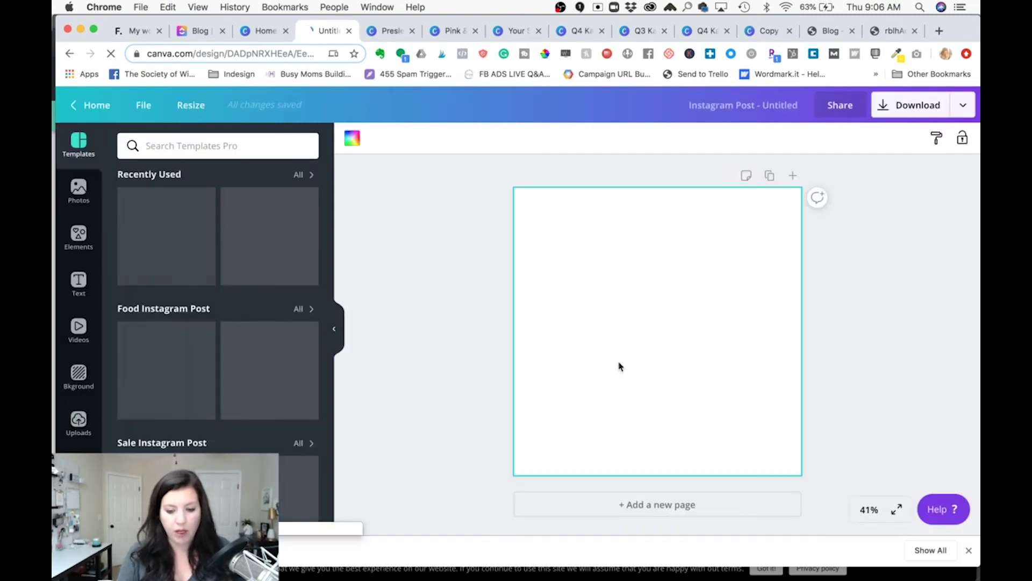
pyautogui.press('super+v')
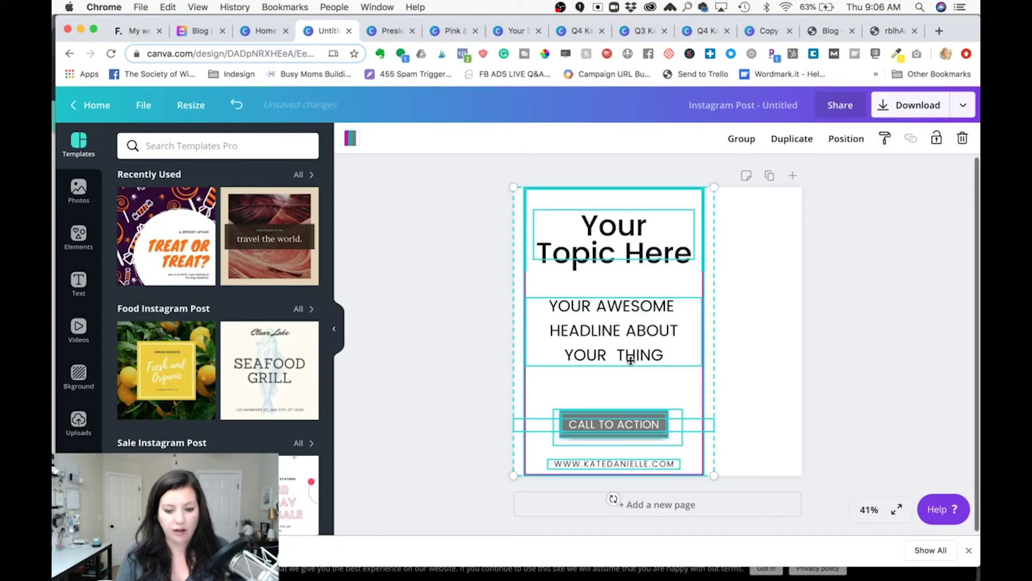
pyautogui.moveTo(617, 323); pyautogui.dragTo(653, 325)
pyautogui.click(466, 339)
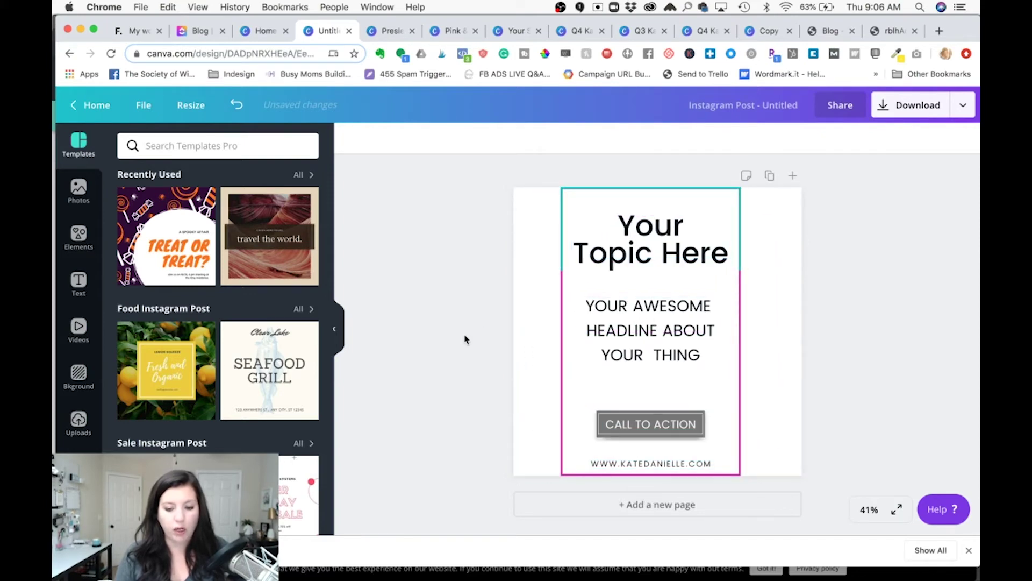
# - Inspect the pasted frame's colour and the 'Your Topic Here' title's font
pyautogui.click(577, 283)
pyautogui.click(355, 144)
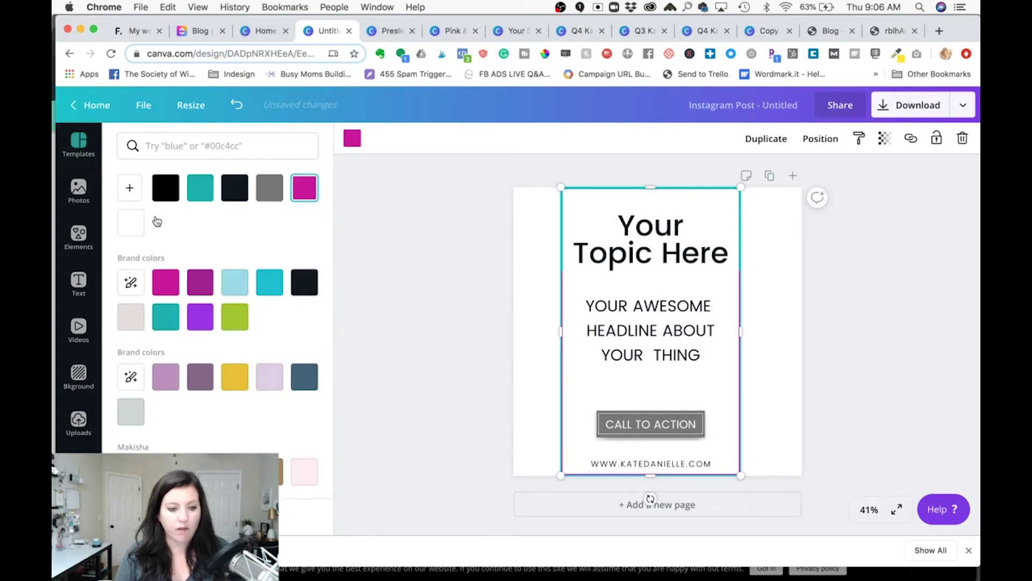
pyautogui.click(445, 245)
pyautogui.click(651, 236)
pyautogui.click(387, 141)
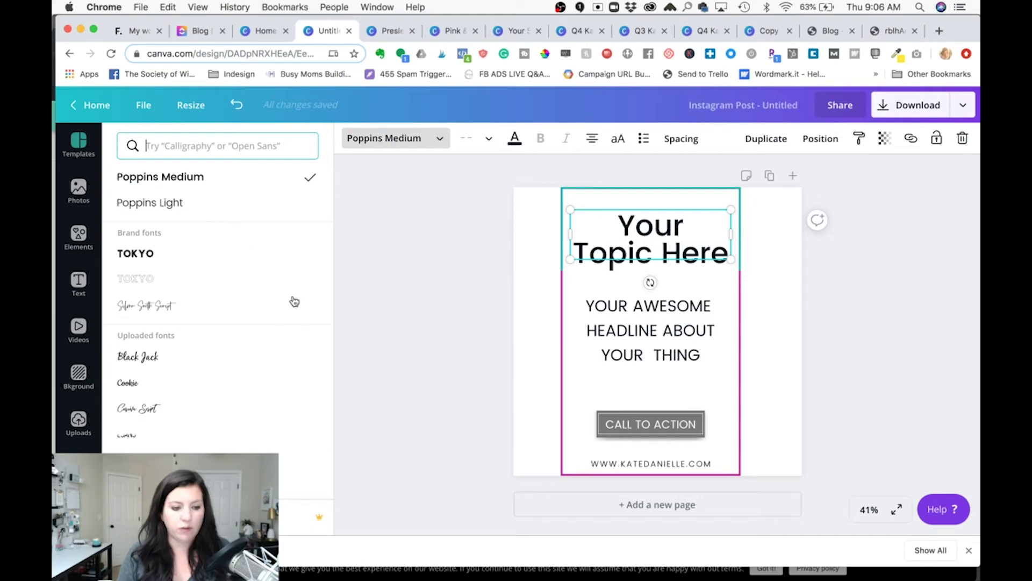
pyautogui.click(484, 283)
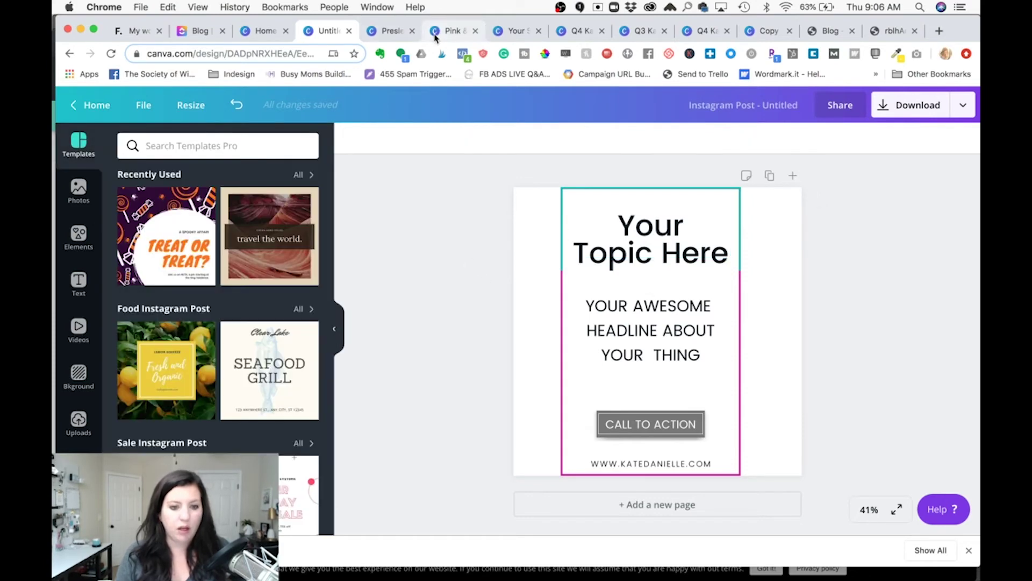
pyautogui.click(391, 35)
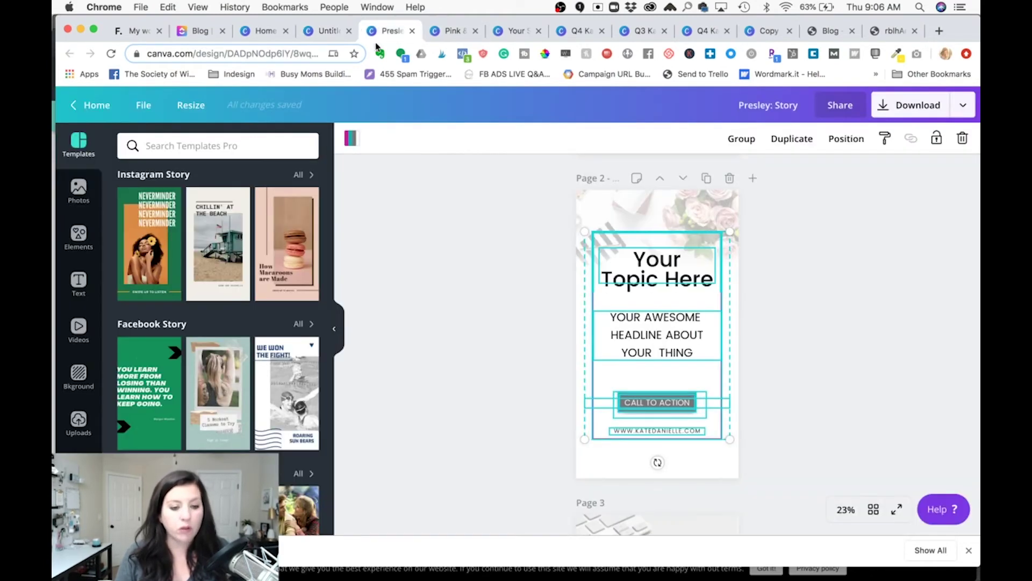
pyautogui.click(186, 110)
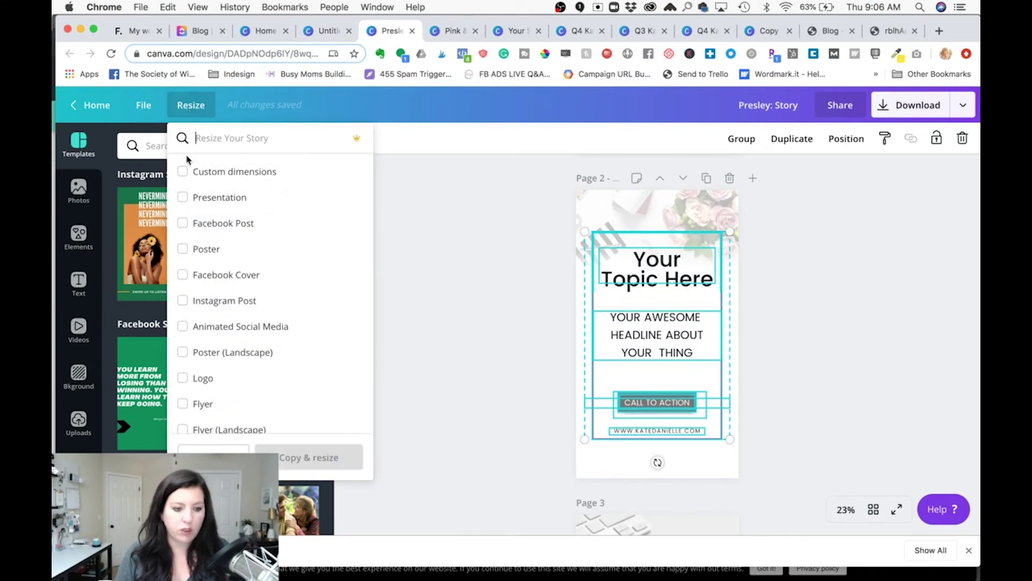
pyautogui.click(183, 302)
pyautogui.click(307, 457)
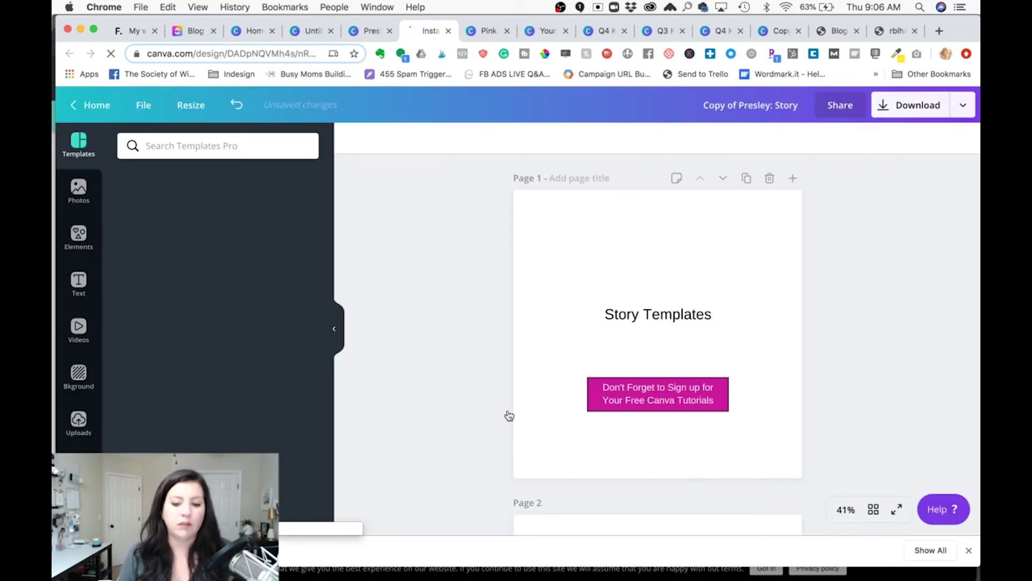
pyautogui.scroll(-5, 472, 369)
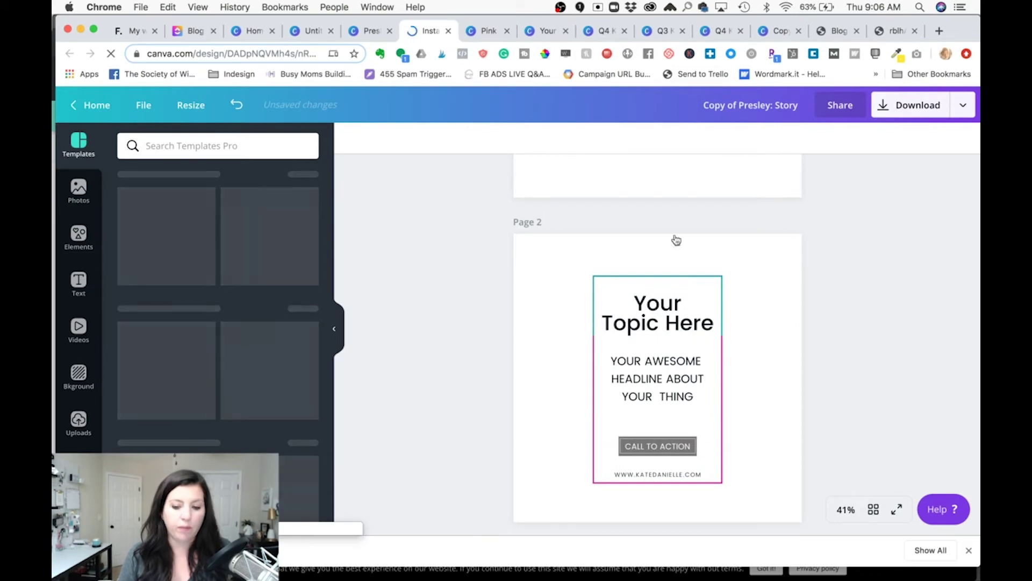
pyautogui.scroll(-10, 547, 342)
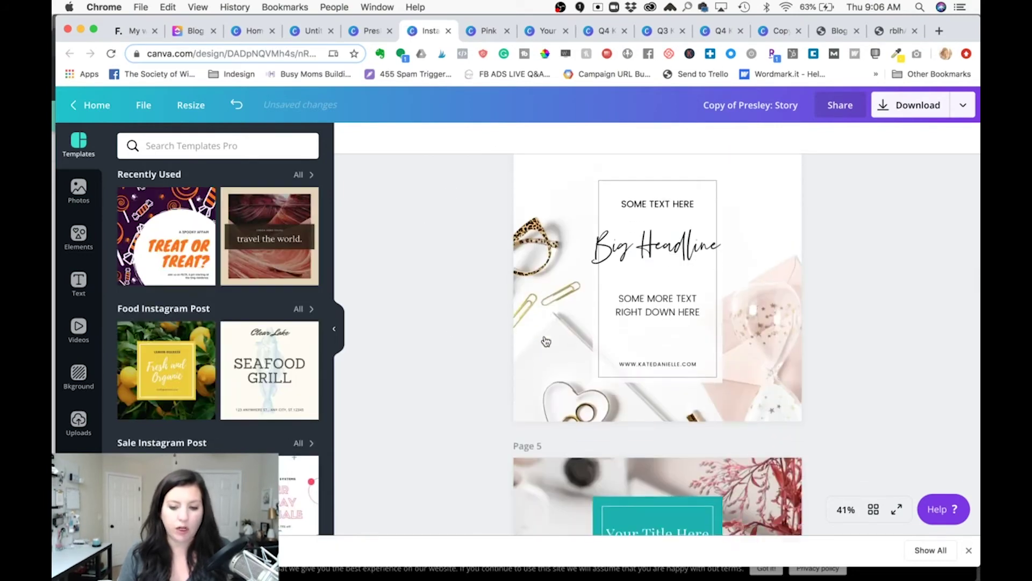
pyautogui.scroll(-10, 547, 341)
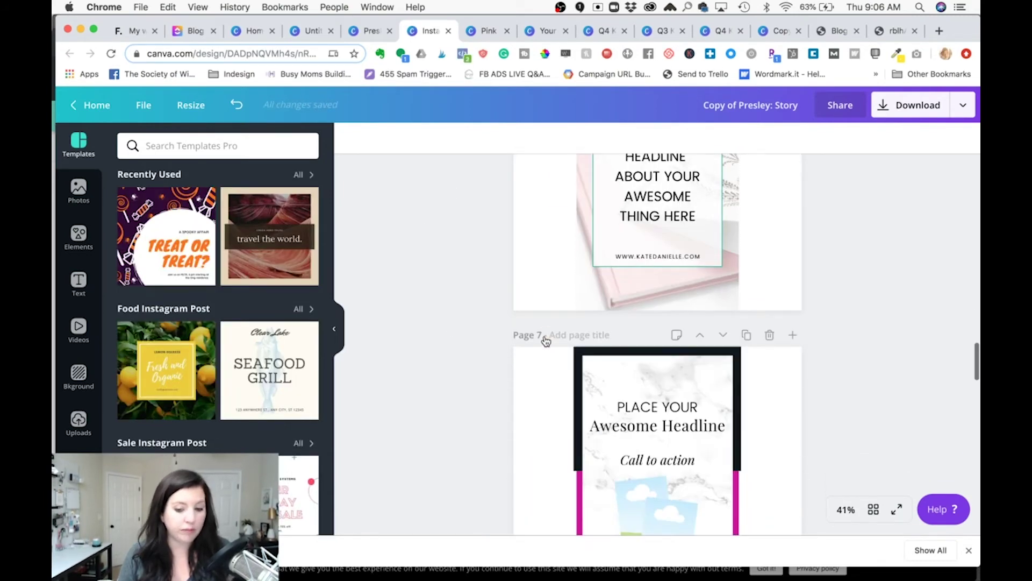
pyautogui.scroll(15, 547, 341)
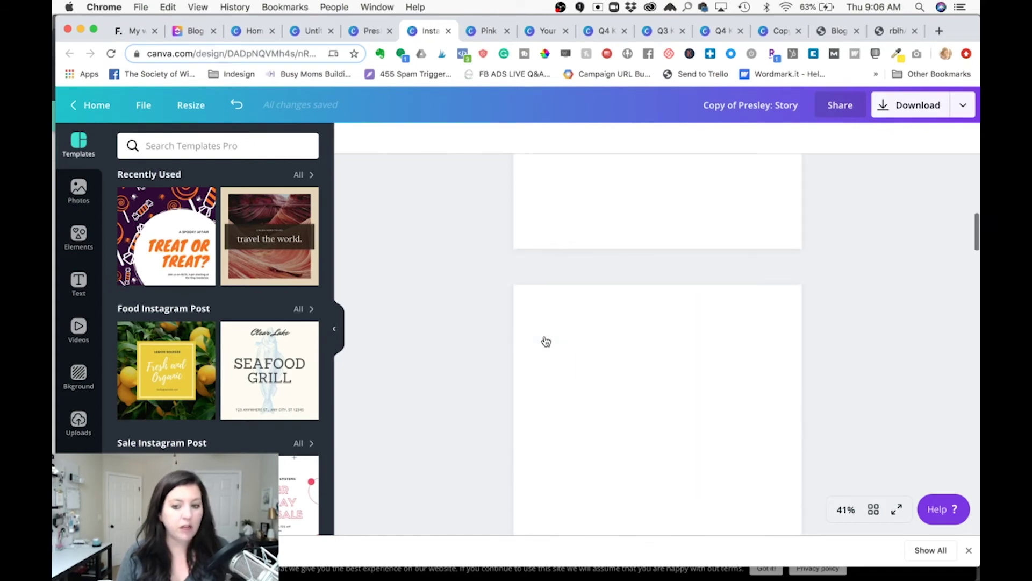
pyautogui.scroll(7, 546, 342)
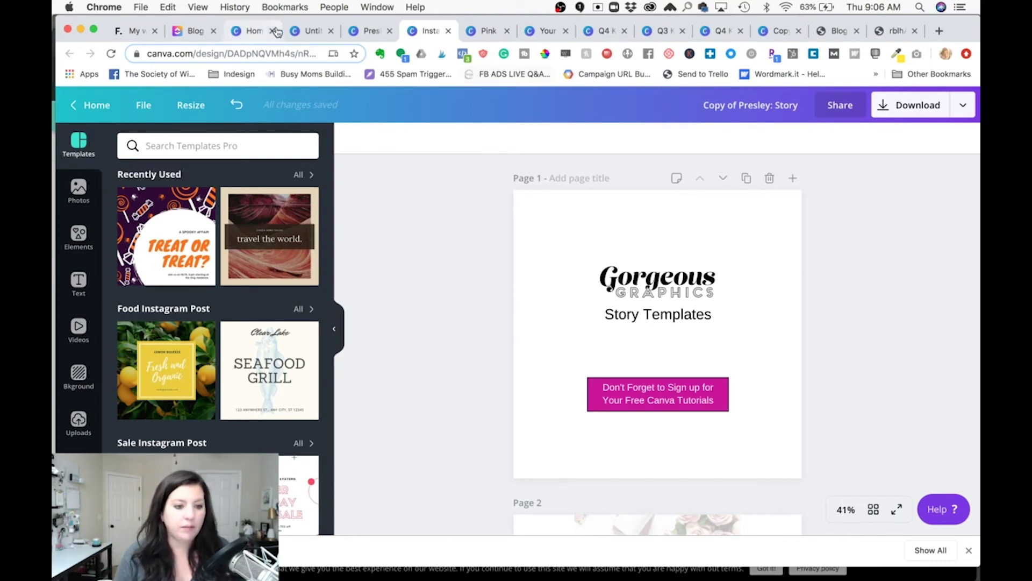
# - From Canva Home, open the Folders page listing all your folders
pyautogui.click(255, 32)
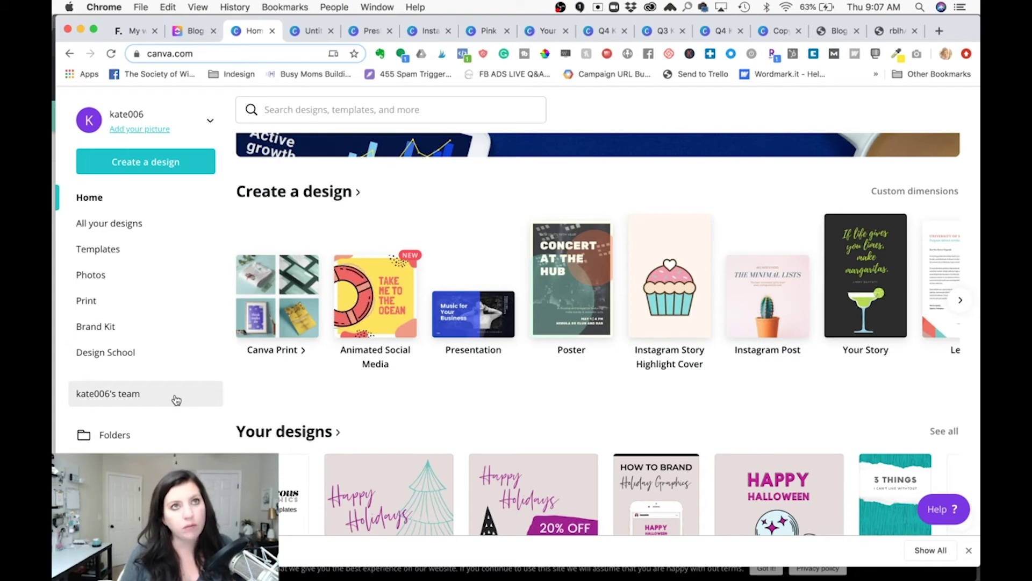
pyautogui.scroll(-5, 171, 402)
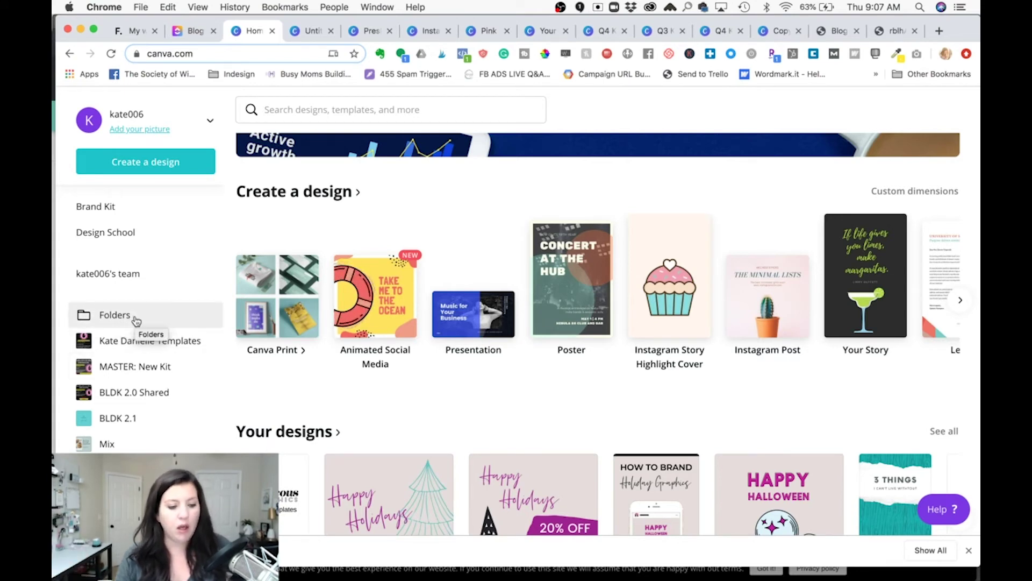
pyautogui.scroll(-2, 124, 393)
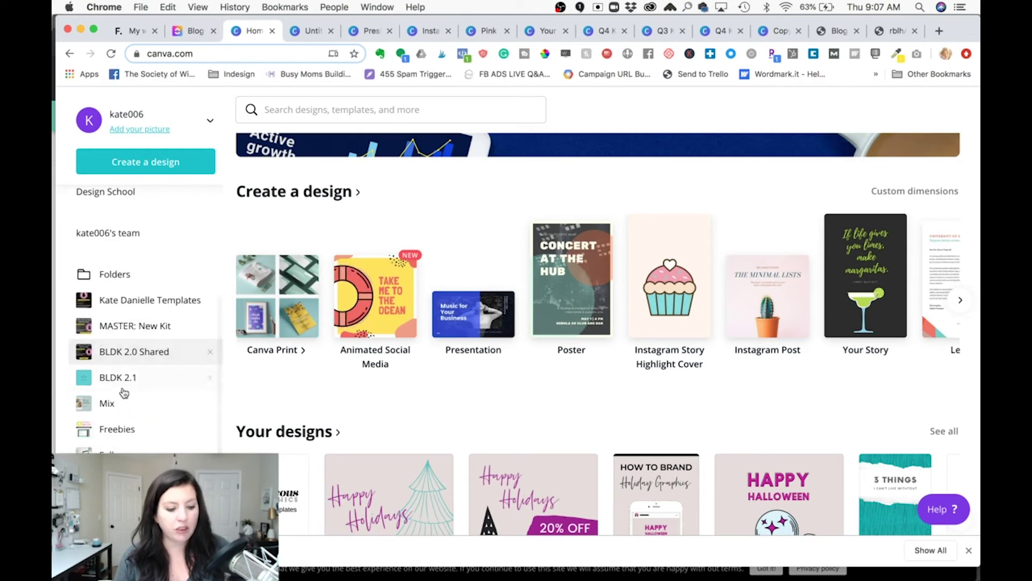
pyautogui.click(117, 276)
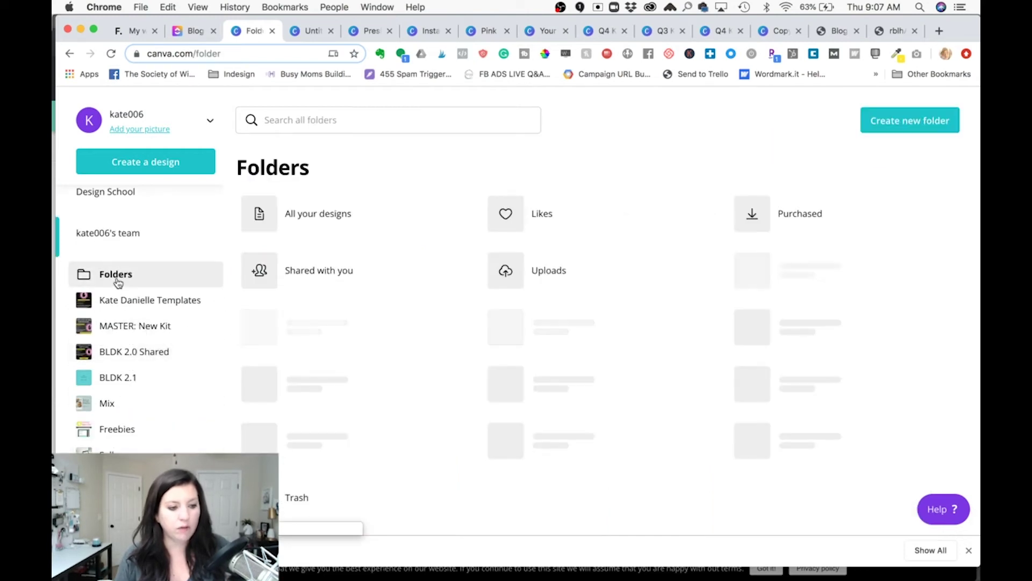
# - Create a new folder named Presley
pyautogui.click(908, 124)
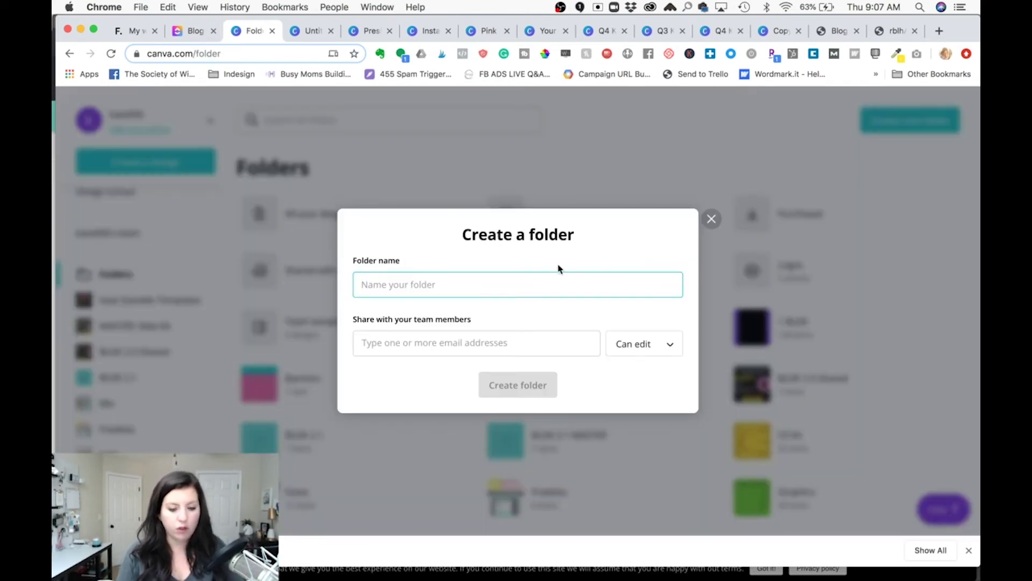
pyautogui.write('Presley')
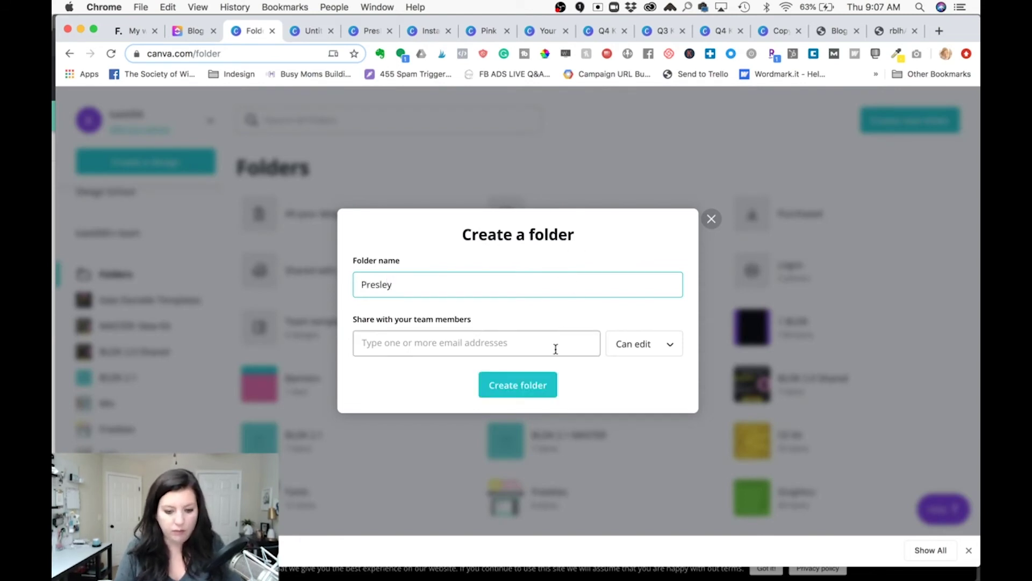
pyautogui.click(521, 392)
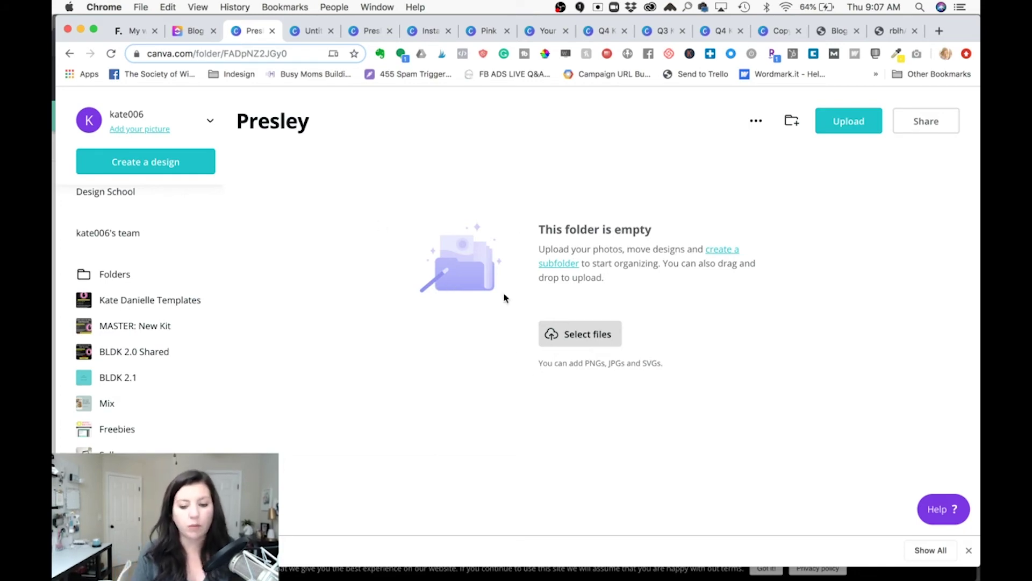
# - Upload Untitled design (2).png from Downloads into the Presley folder
pyautogui.click(584, 344)
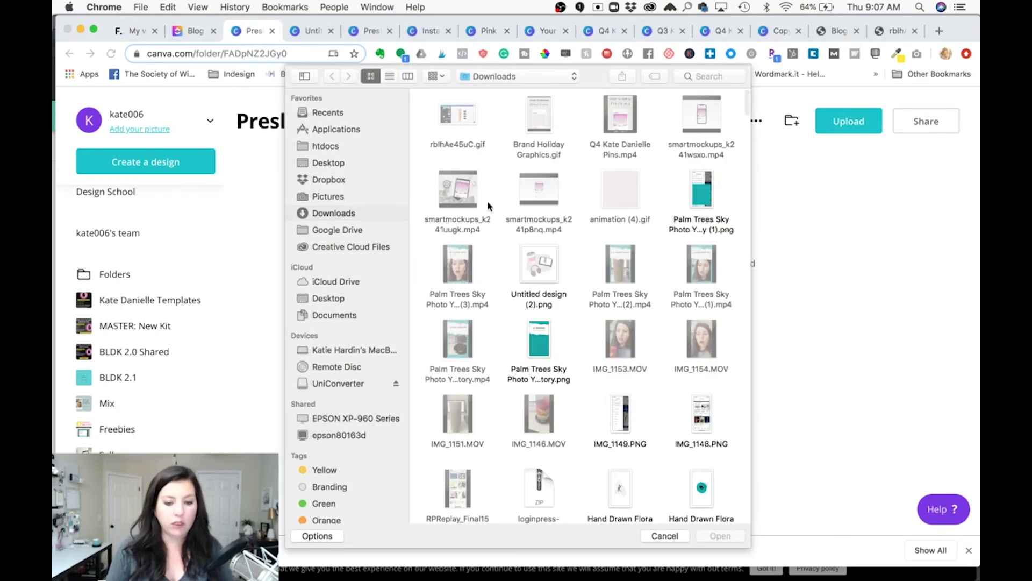
pyautogui.scroll(-1, 488, 206)
pyautogui.click(537, 262)
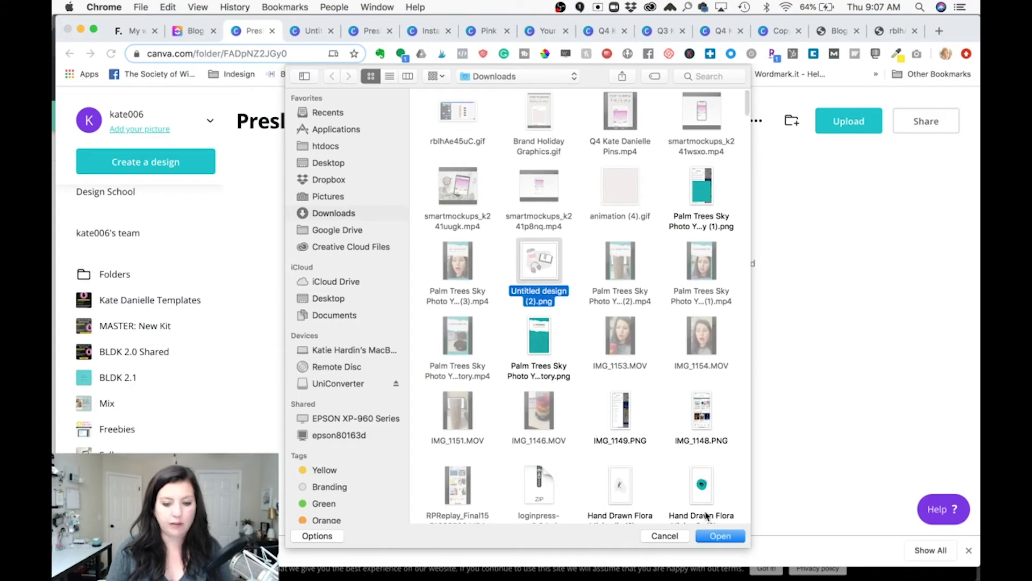
pyautogui.click(721, 536)
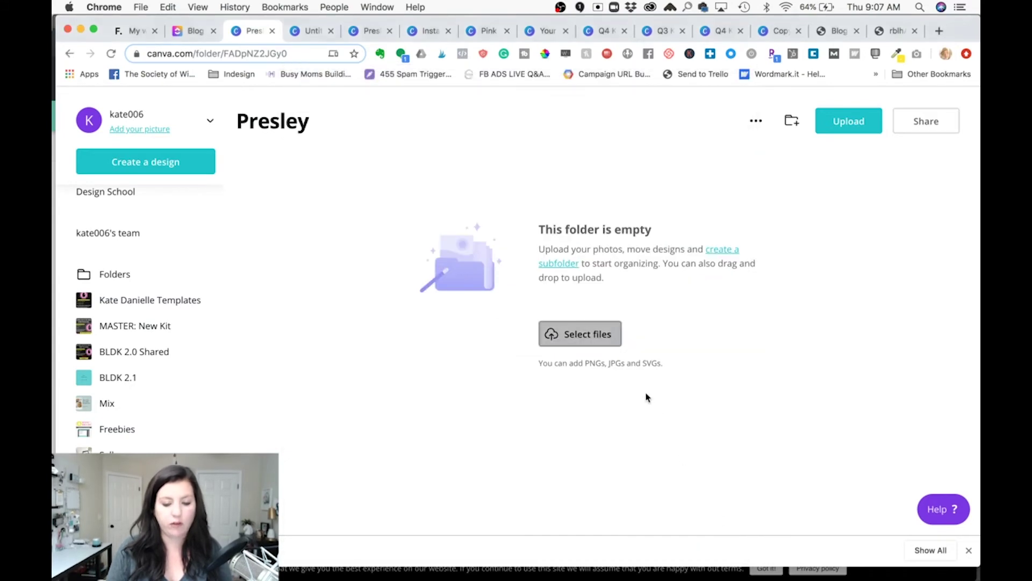
# - From the home page, move the Presley: Story design into the Presley folder via Move to folder
pyautogui.moveTo(302, 200)
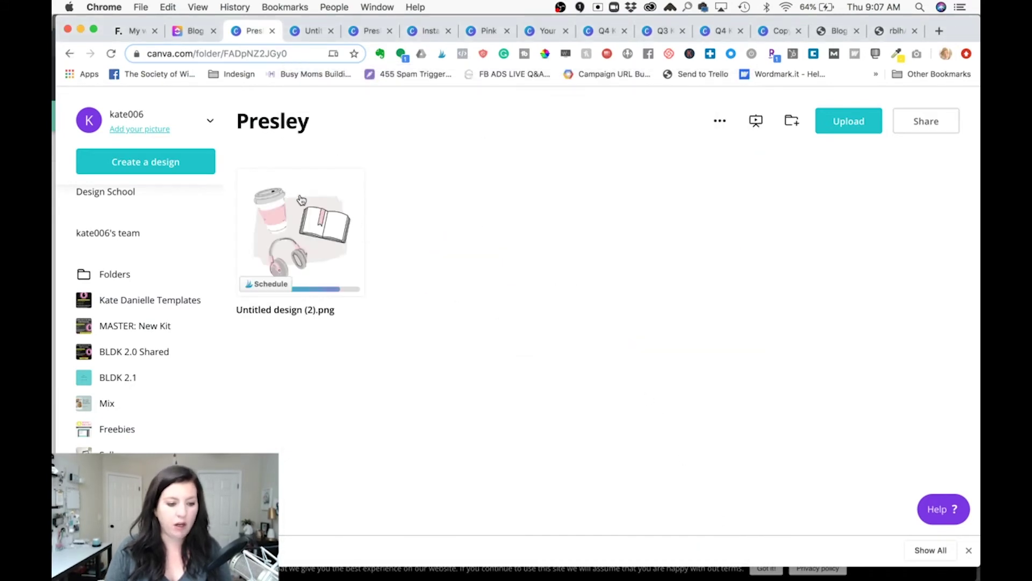
pyautogui.scroll(3, 134, 223)
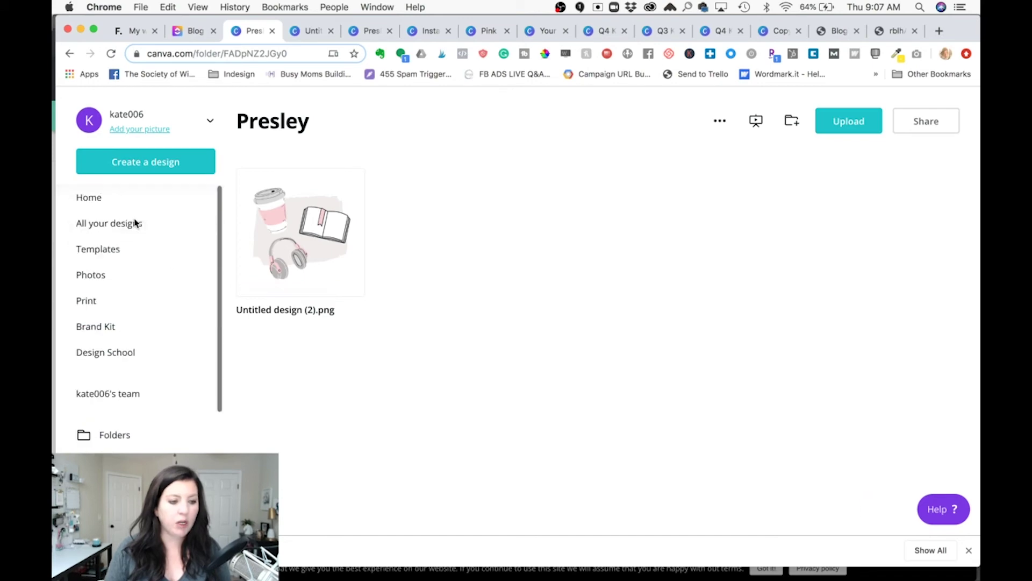
pyautogui.click(110, 203)
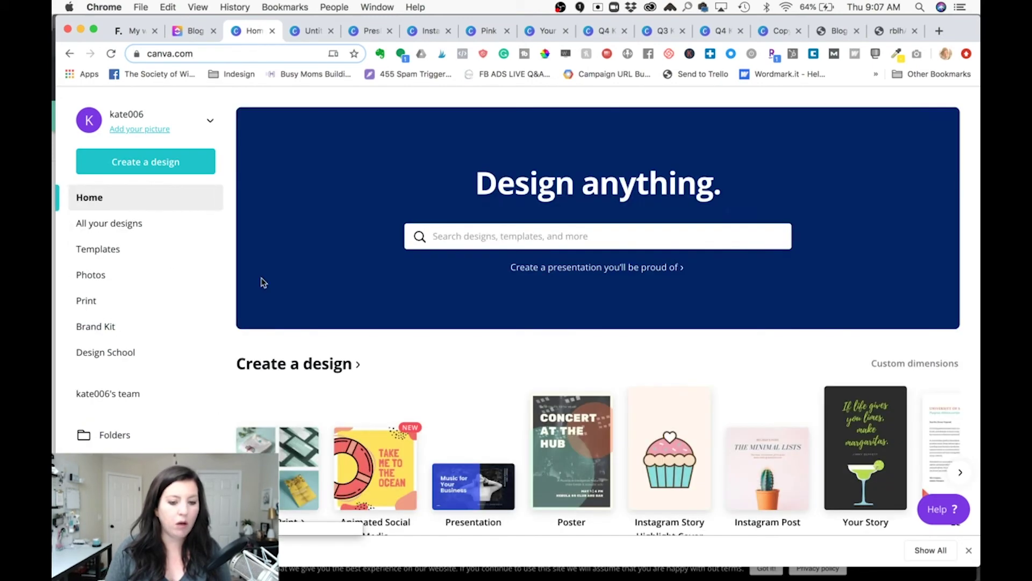
pyautogui.scroll(-5, 355, 334)
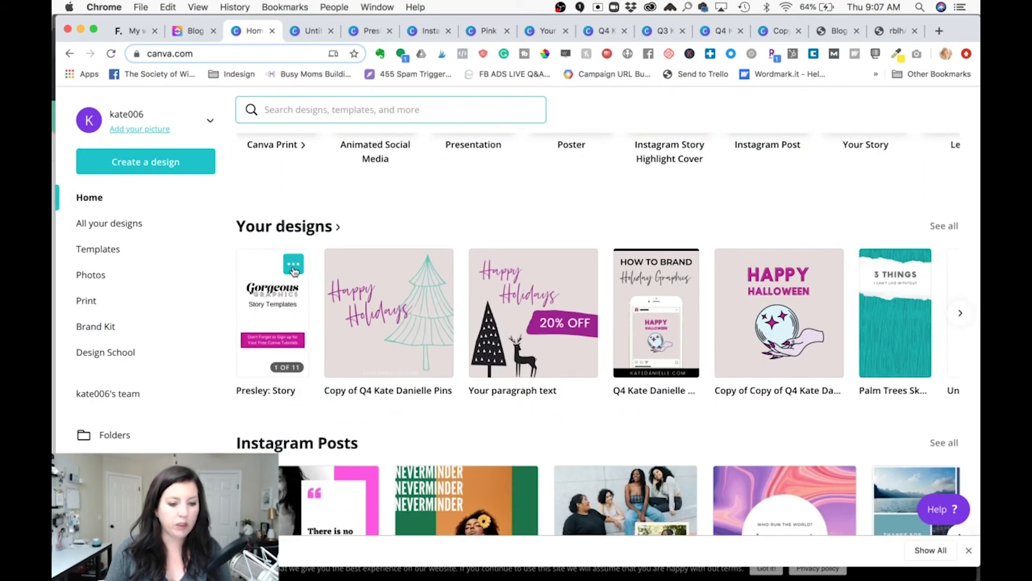
pyautogui.click(293, 264)
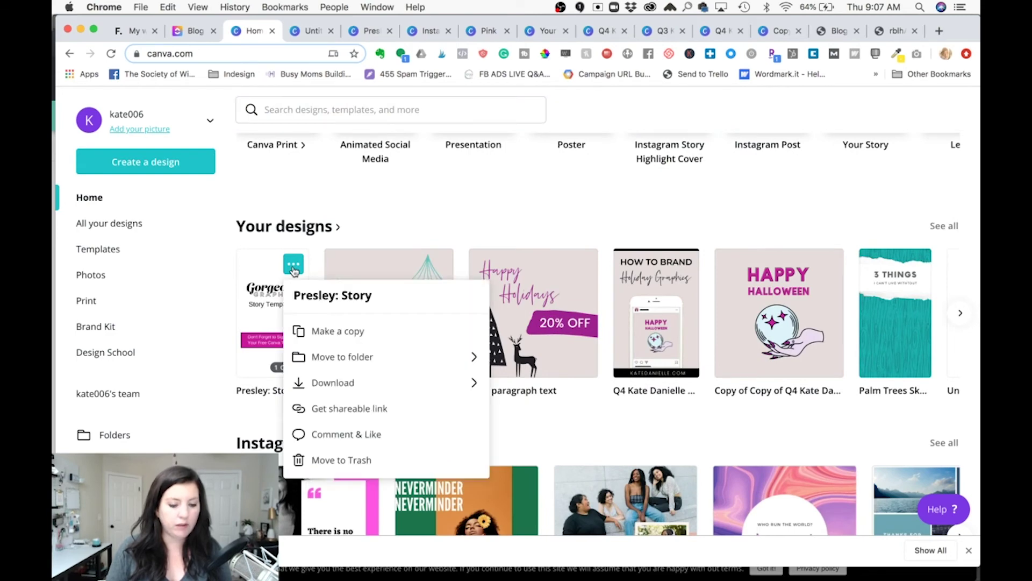
pyautogui.click(468, 358)
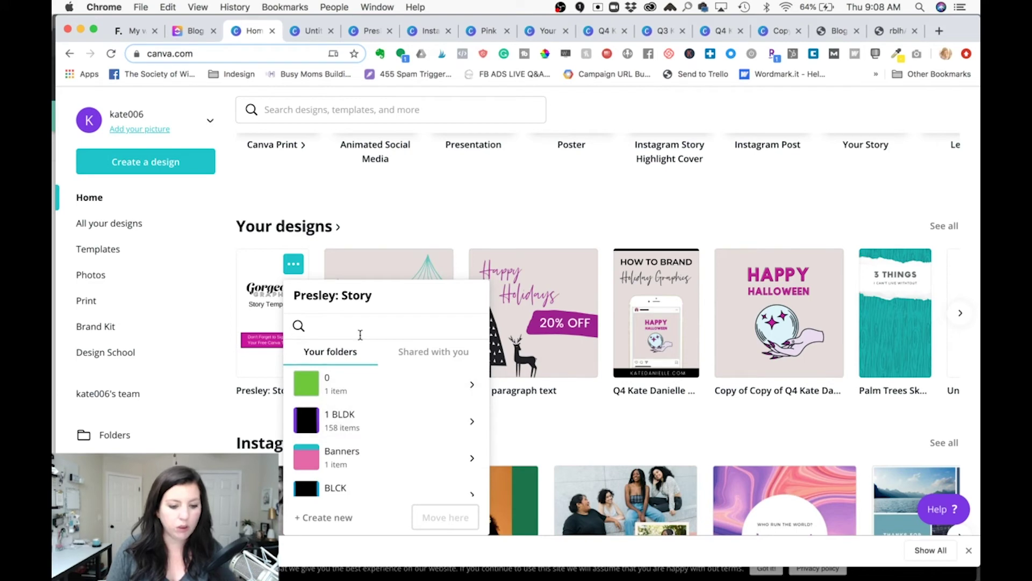
pyautogui.write('Pre')
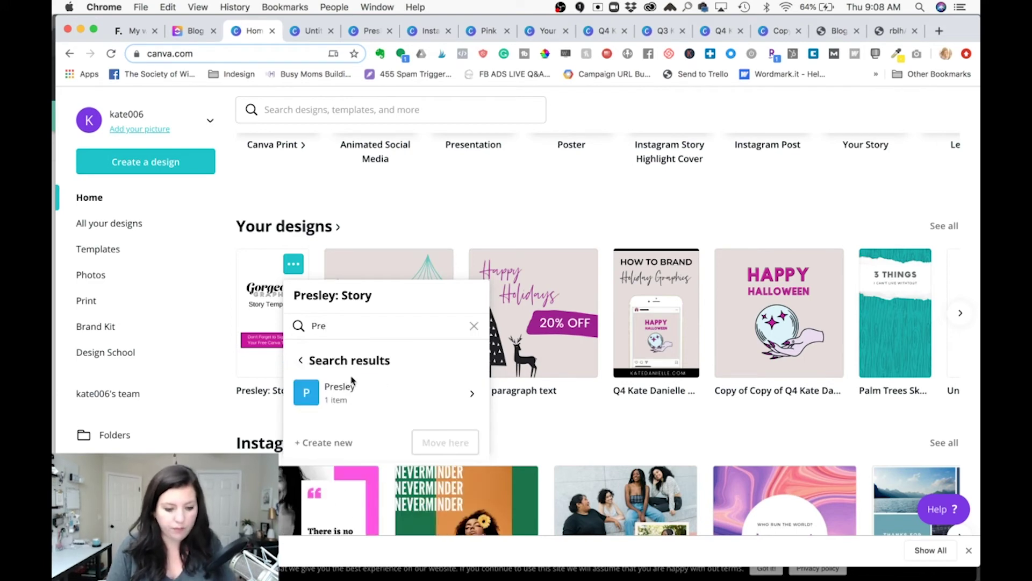
pyautogui.click(316, 404)
pyautogui.click(435, 442)
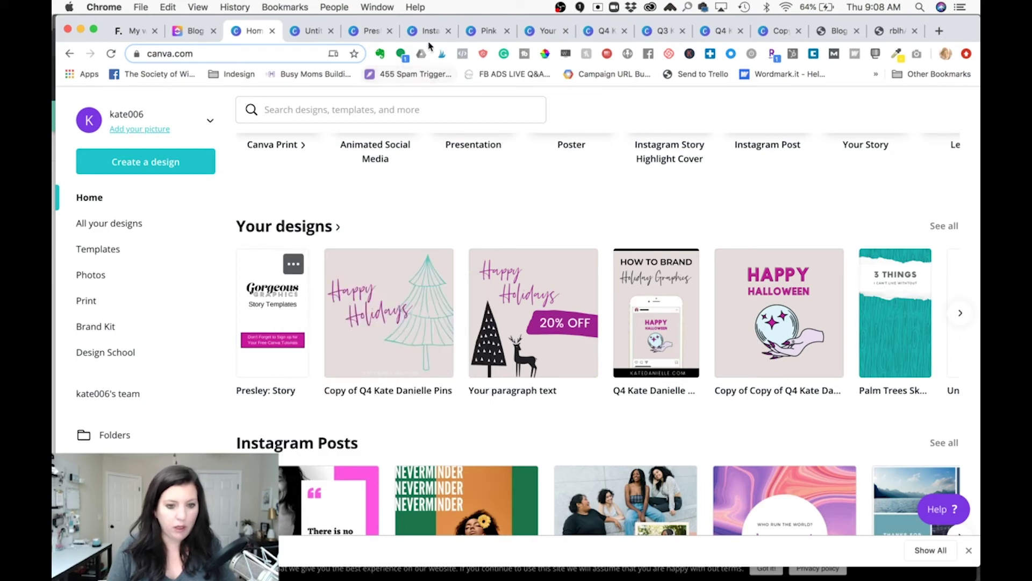
# - Open the untitled Instagram post design from the refreshed home page and title it 'Presley Insta Templates'
pyautogui.click(111, 53)
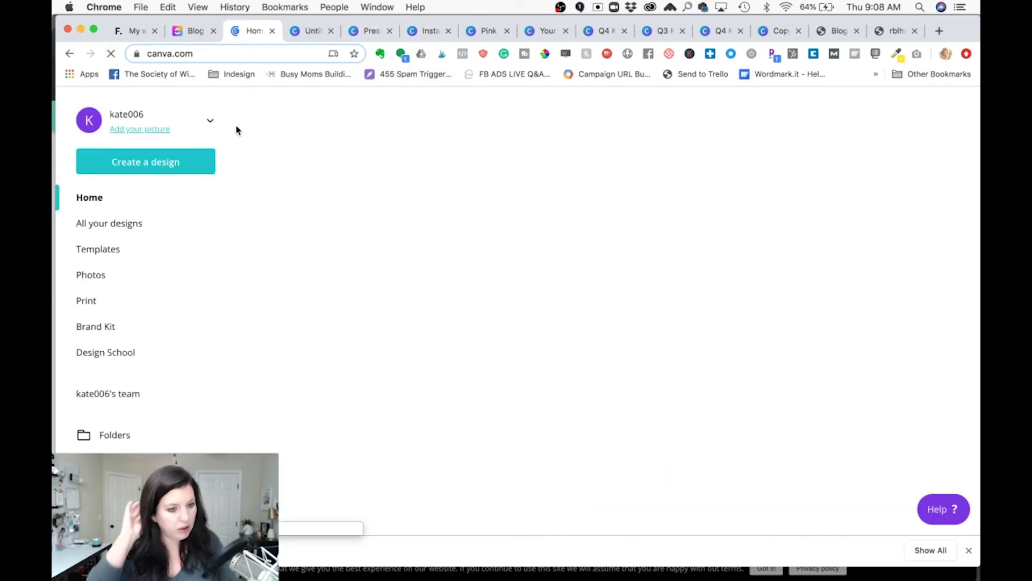
pyautogui.scroll(-7, 317, 267)
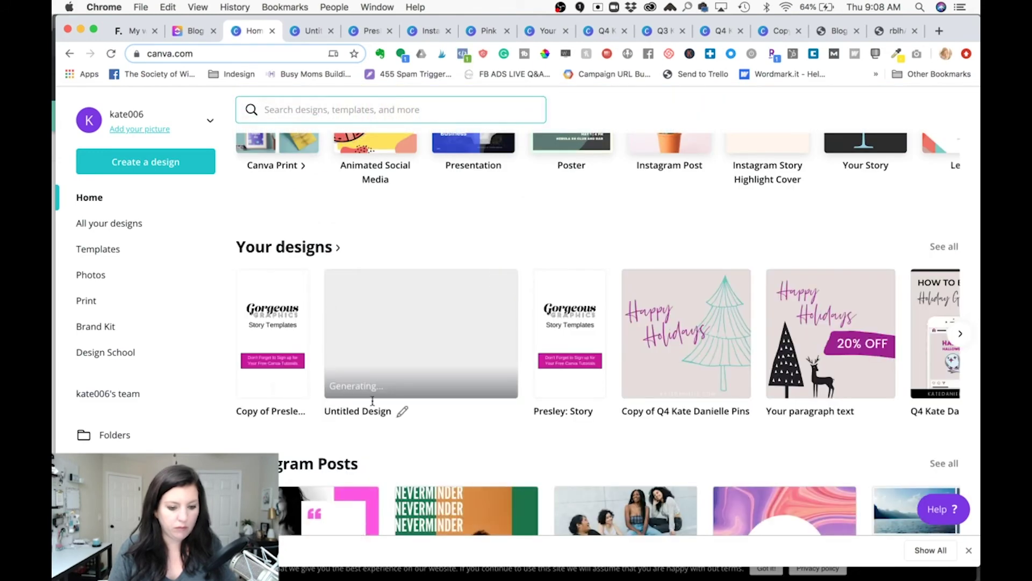
pyautogui.click(423, 360)
pyautogui.click(770, 106)
pyautogui.write('Presley')
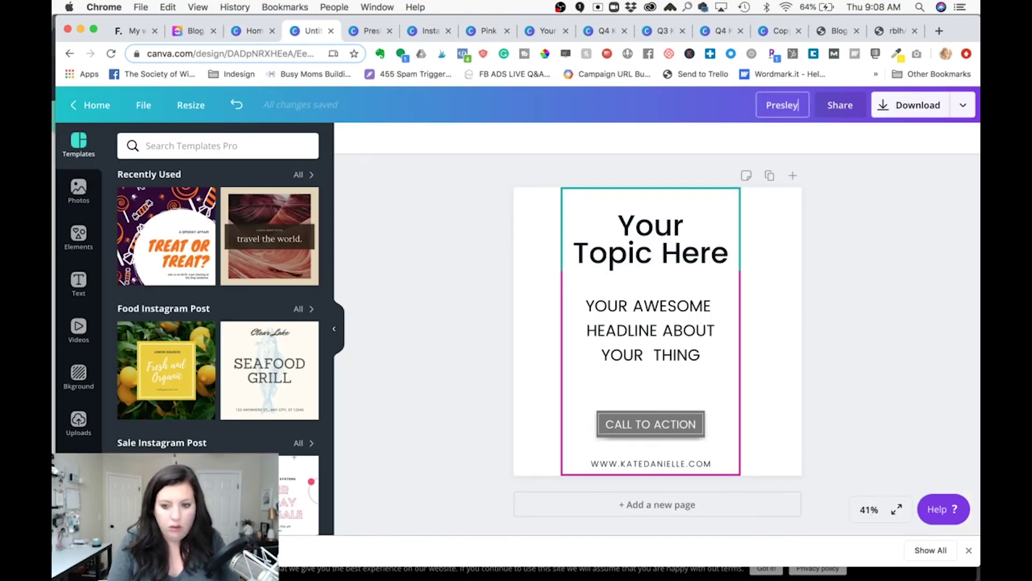
pyautogui.write(' Ins')
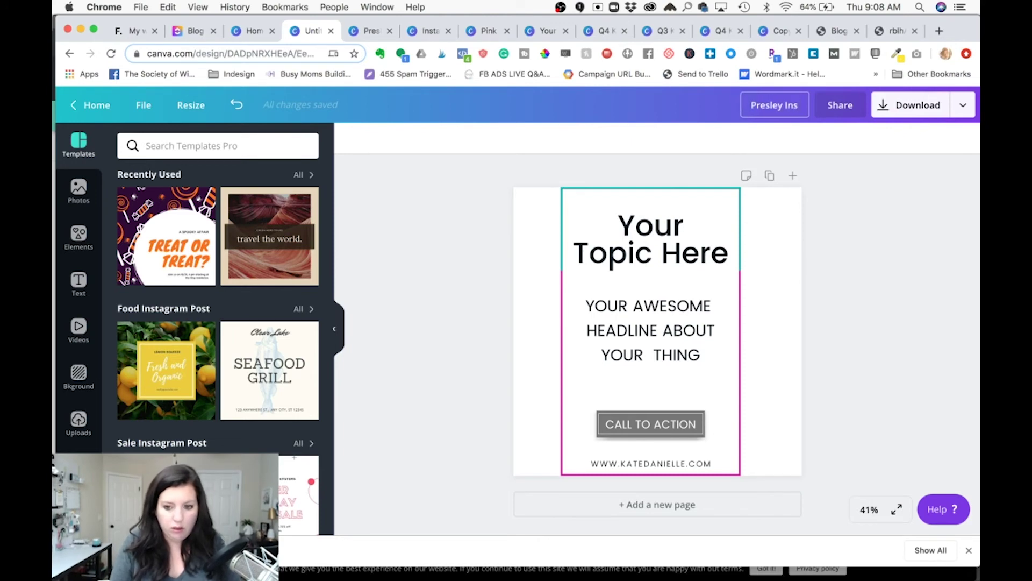
pyautogui.write('ta Templa')
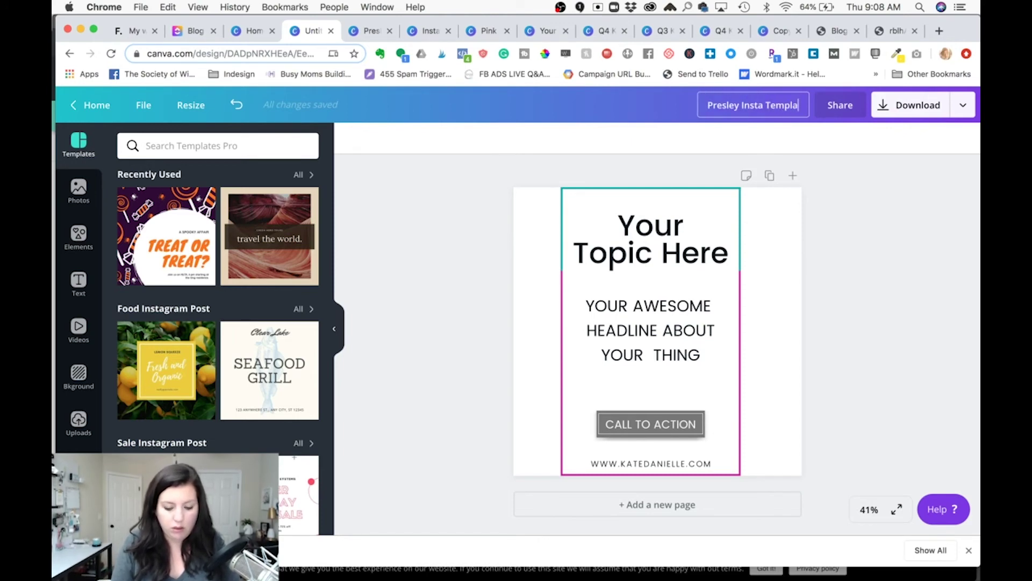
pyautogui.write('tes')
pyautogui.press('Return')
# - On the reloaded home page, move the Presley Insta Templates design into the Presley folder
pyautogui.click(252, 31)
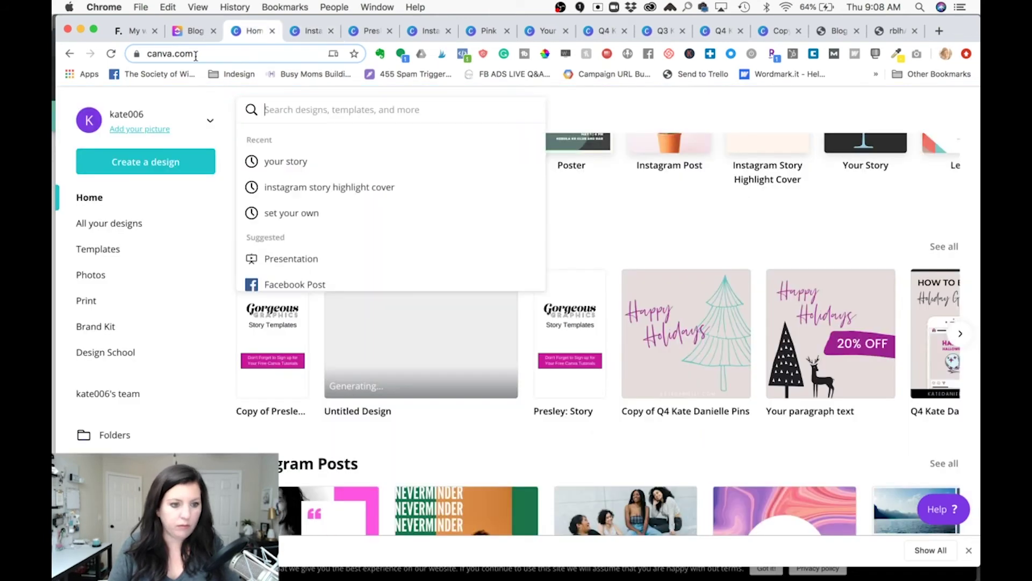
pyautogui.click(111, 54)
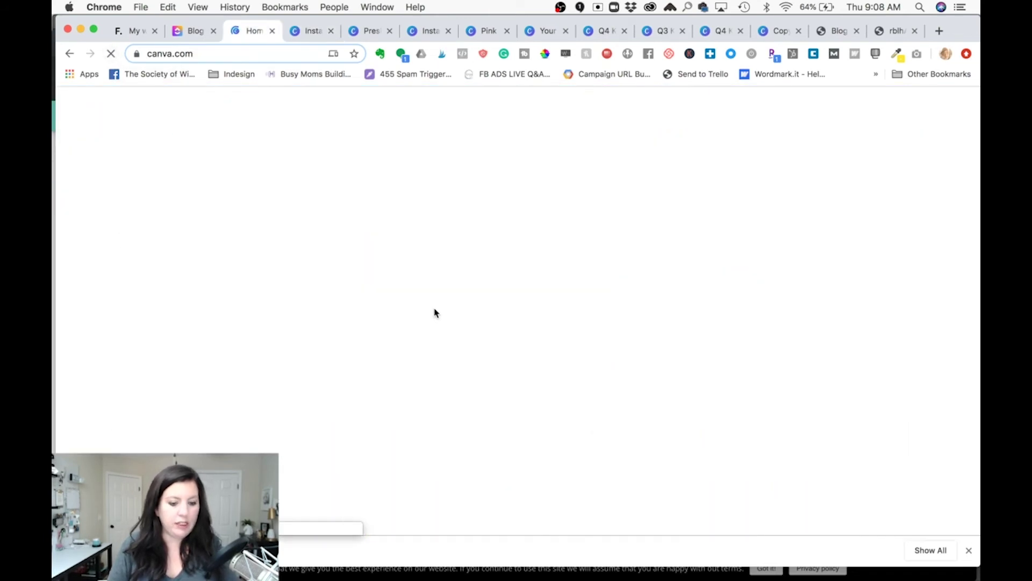
pyautogui.scroll(-5, 401, 358)
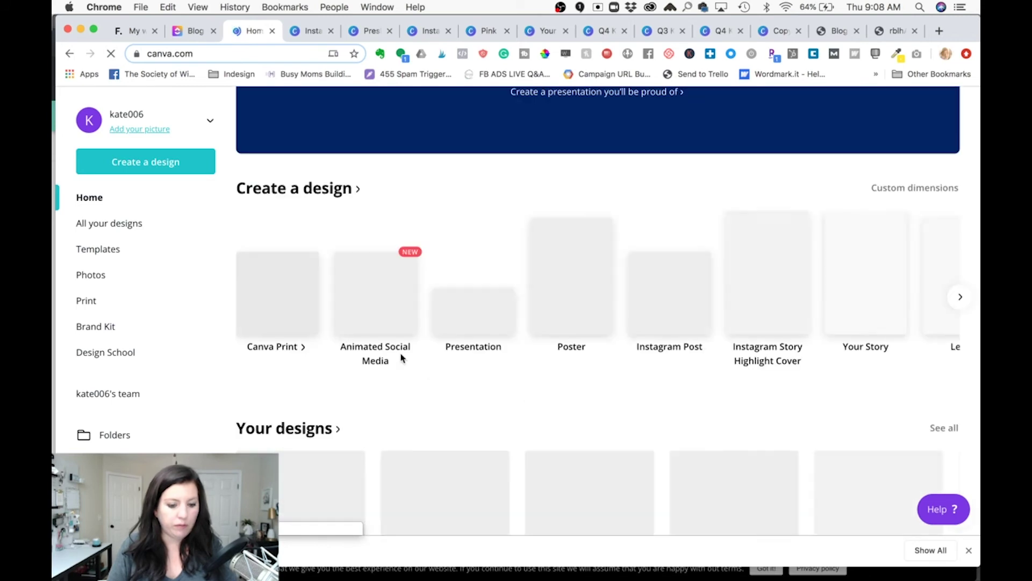
pyautogui.scroll(-3, 402, 358)
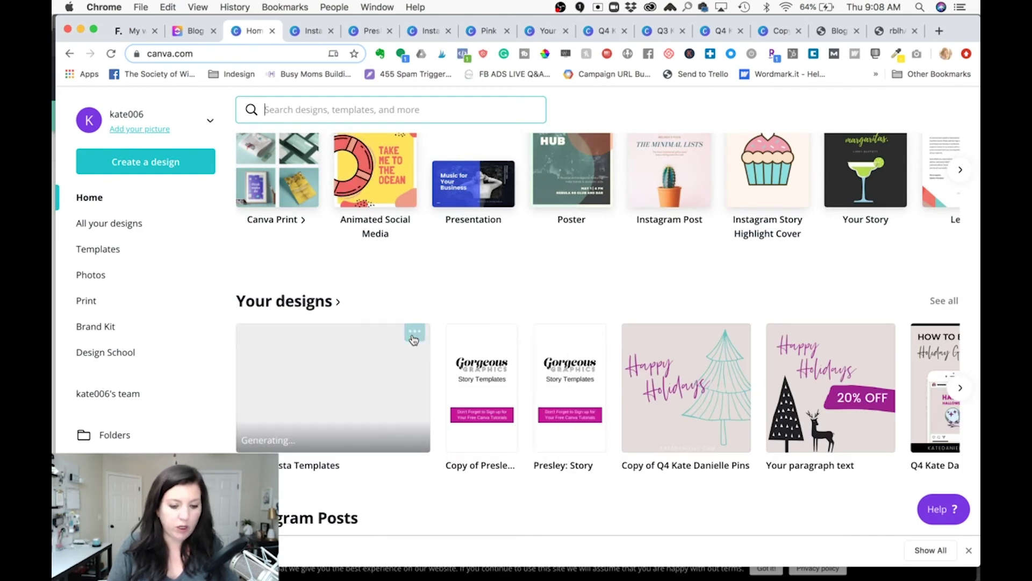
pyautogui.click(414, 339)
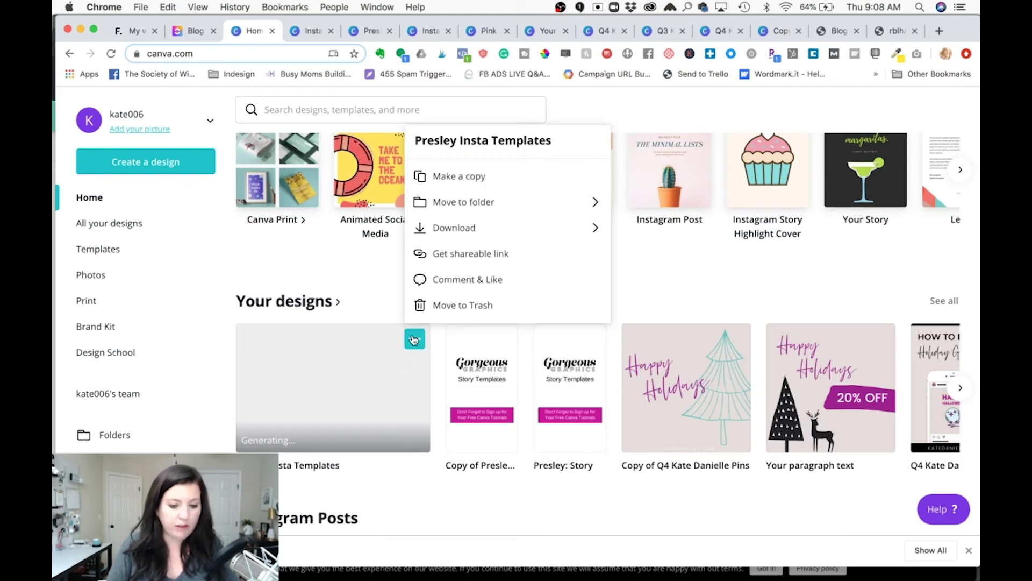
pyautogui.click(482, 202)
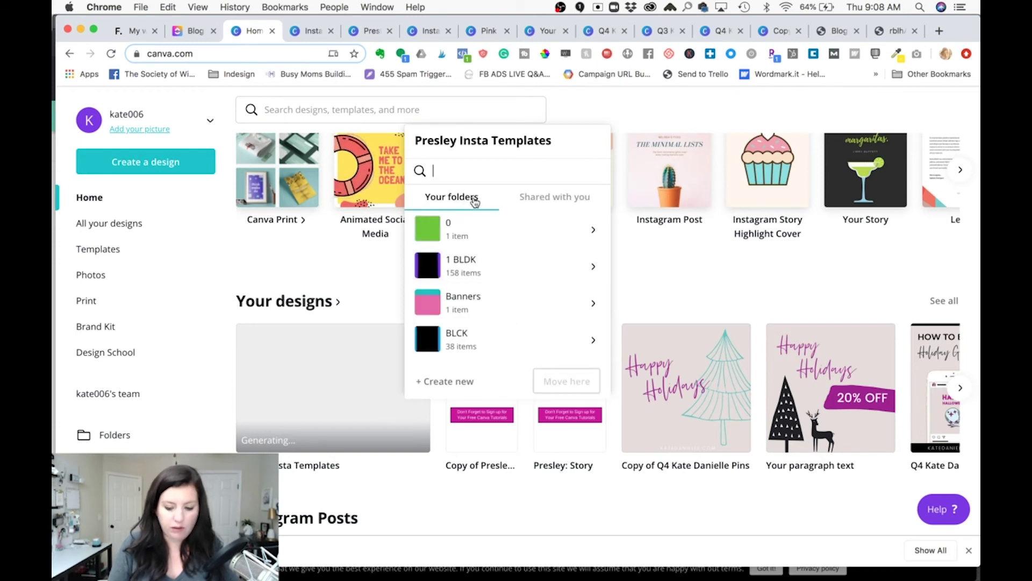
pyautogui.write('Presley')
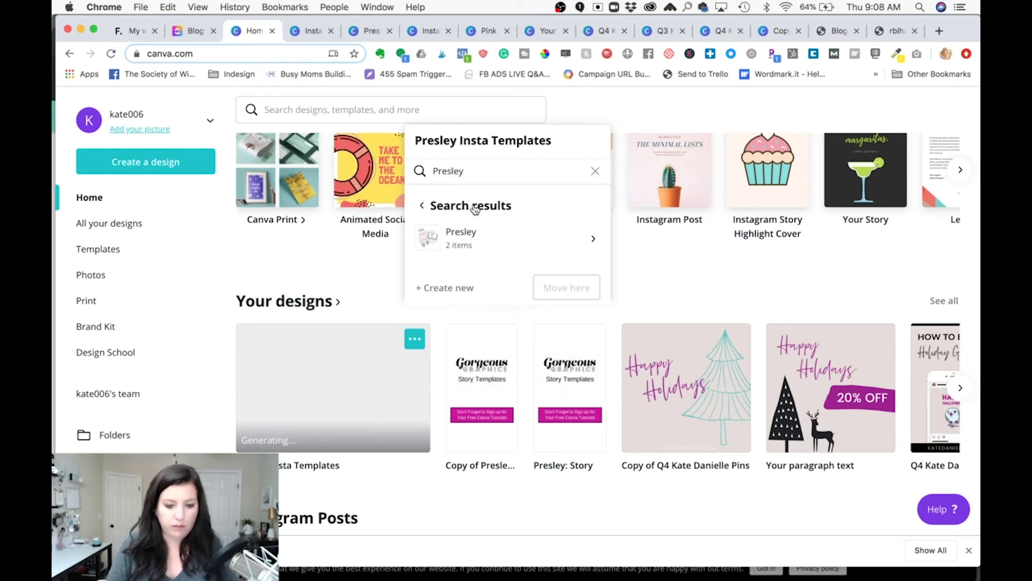
pyautogui.click(468, 236)
pyautogui.click(554, 288)
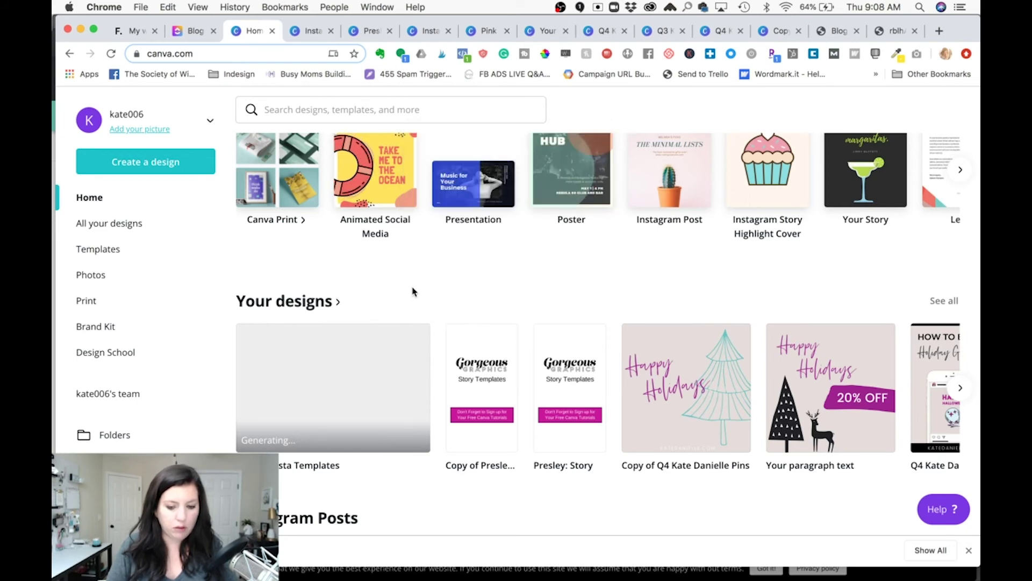
pyautogui.scroll(-1, 412, 291)
pyautogui.scroll(-7, 141, 376)
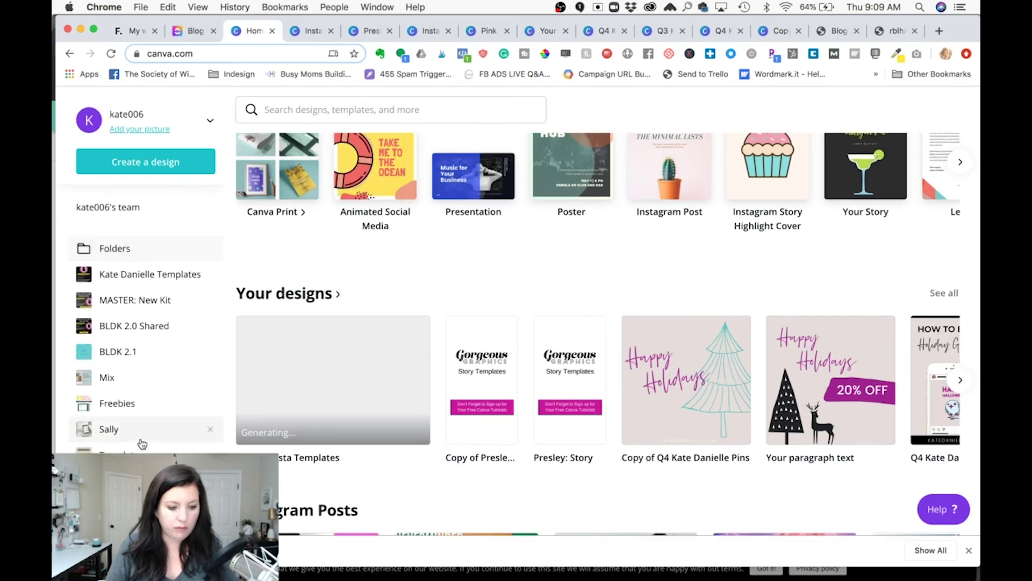
# - Open the Presley folder page, checking the Presley Insta Templates design along the way
pyautogui.click(338, 531)
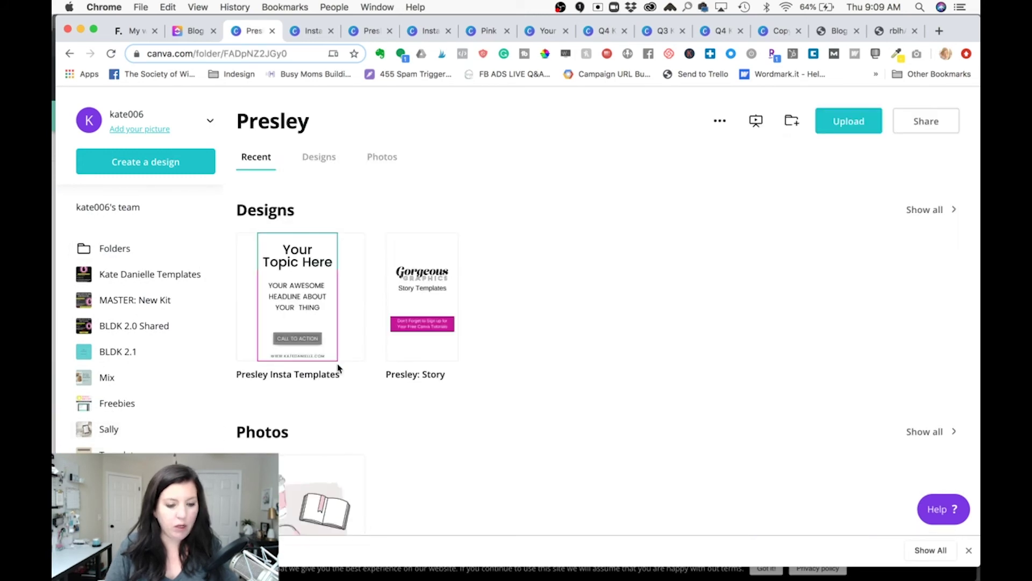
pyautogui.scroll(-4, 537, 317)
pyautogui.scroll(3, 540, 319)
pyautogui.scroll(1, 540, 320)
pyautogui.click(311, 31)
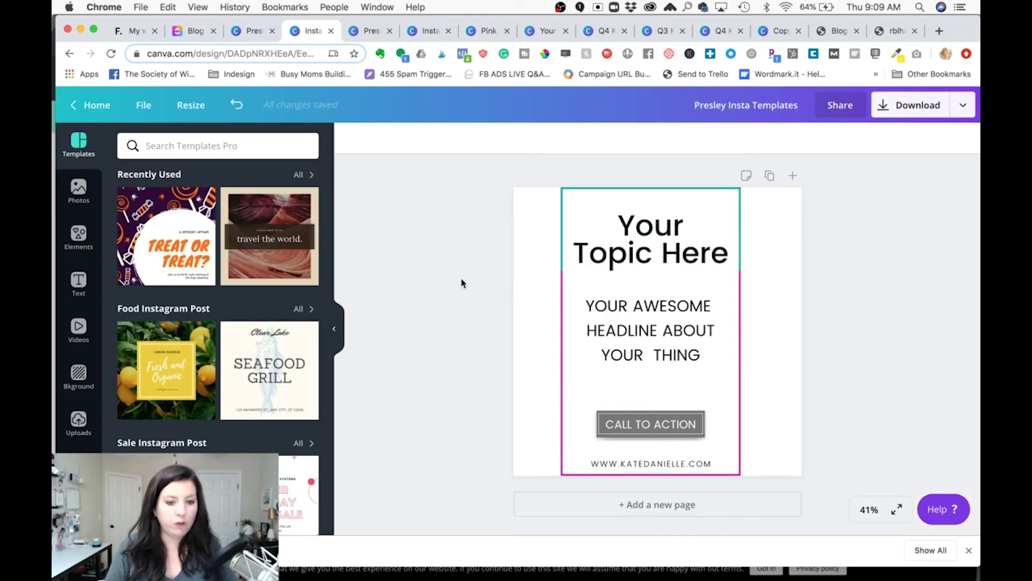
pyautogui.click(256, 31)
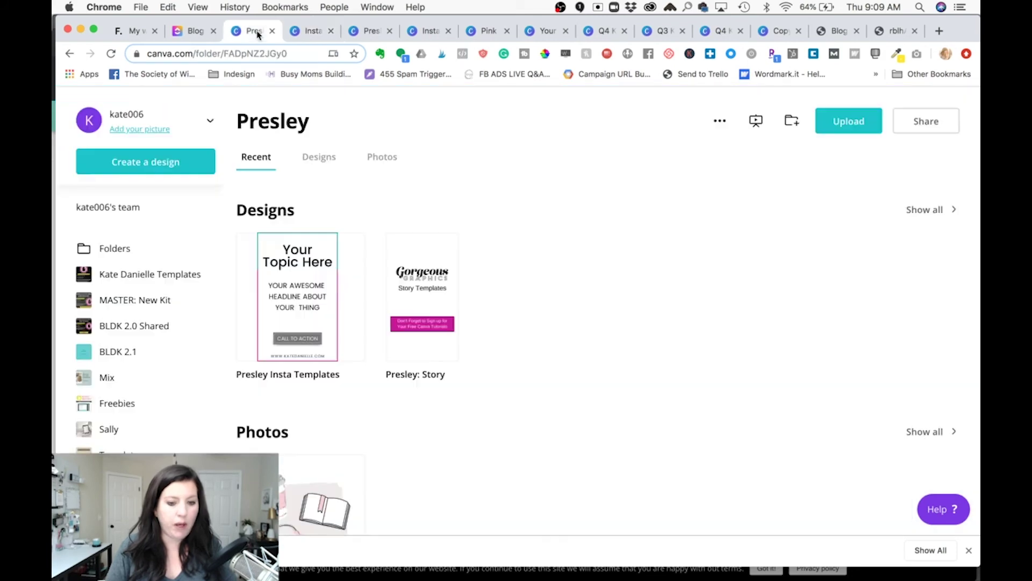
# - Create a new blank Facebook Post design from the Create a design list
pyautogui.click(187, 163)
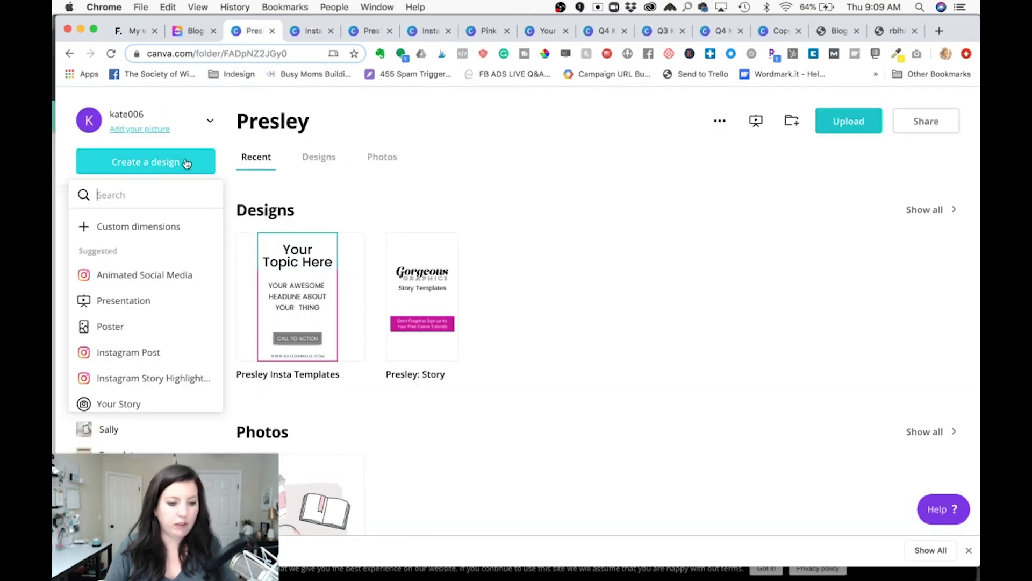
pyautogui.scroll(-3, 151, 311)
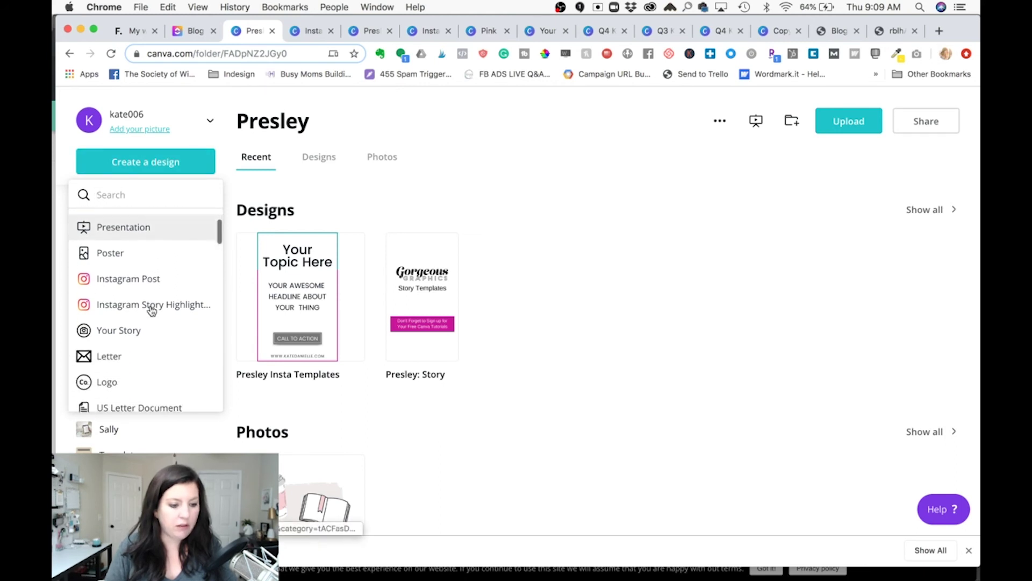
pyautogui.scroll(-5, 152, 311)
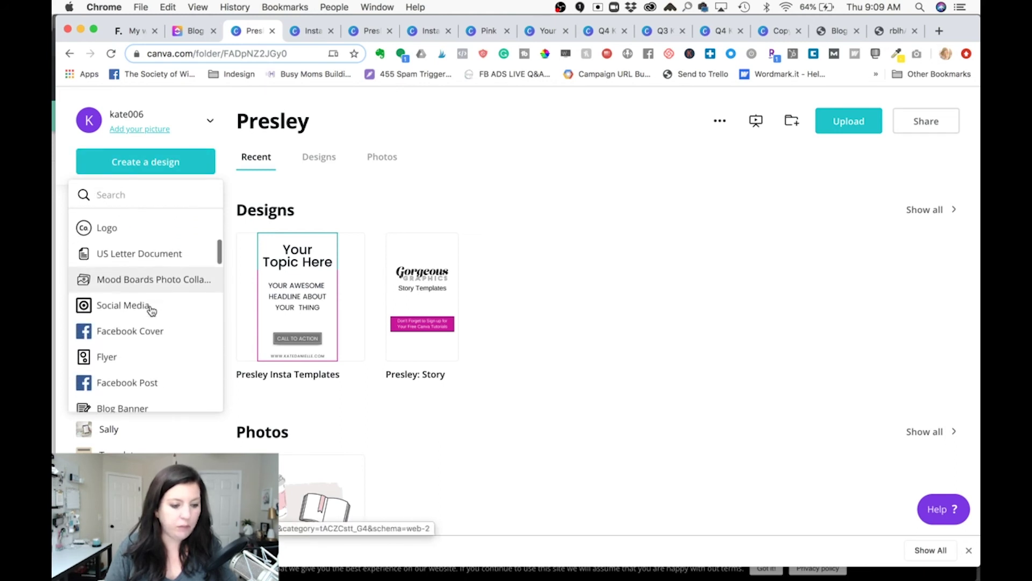
pyautogui.scroll(-1, 152, 311)
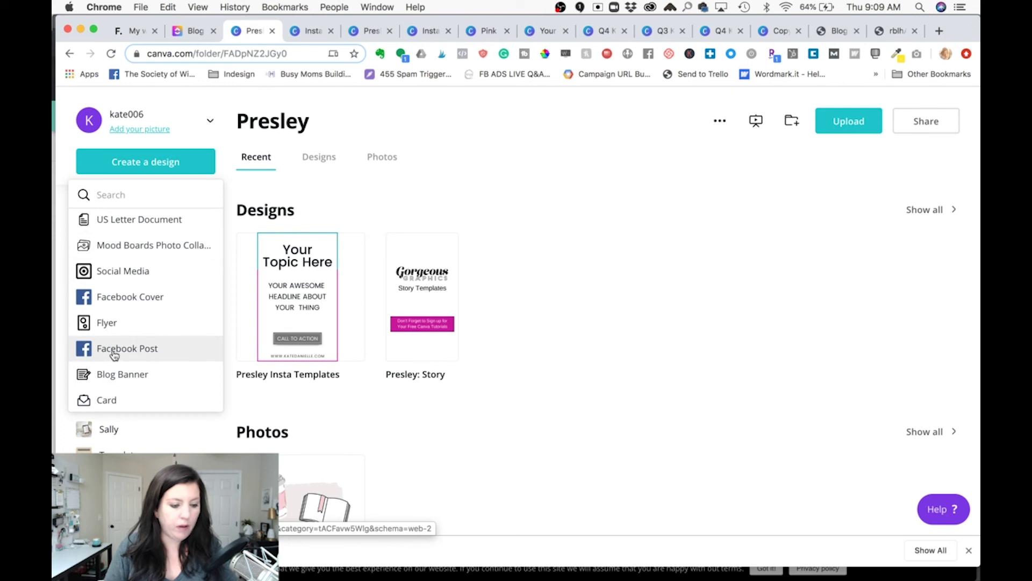
pyautogui.click(114, 354)
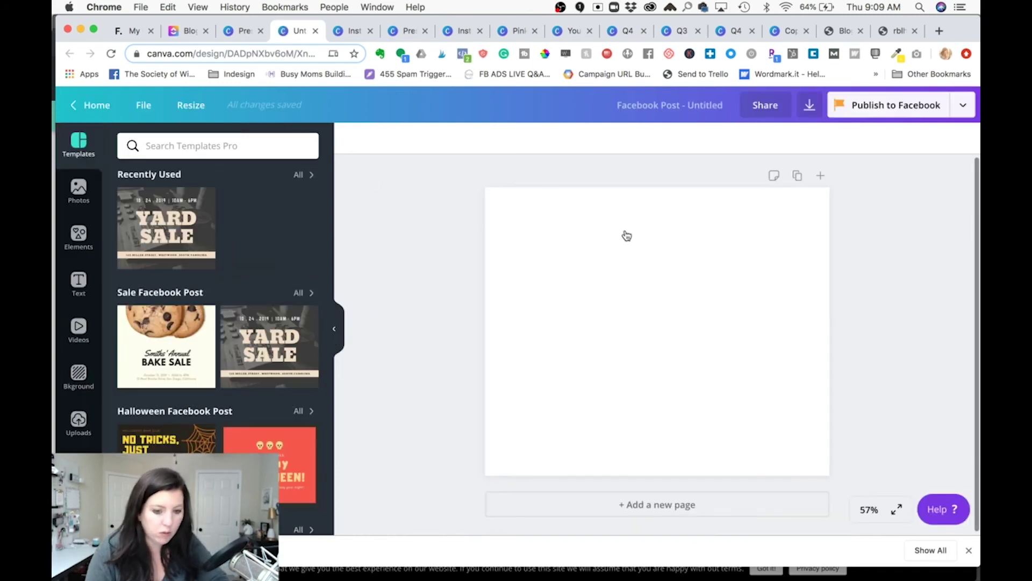
# - Show the Presley folder's two story designs and uploaded photo in the editor's Folders panel
pyautogui.click(78, 471)
pyautogui.scroll(-10, 277, 379)
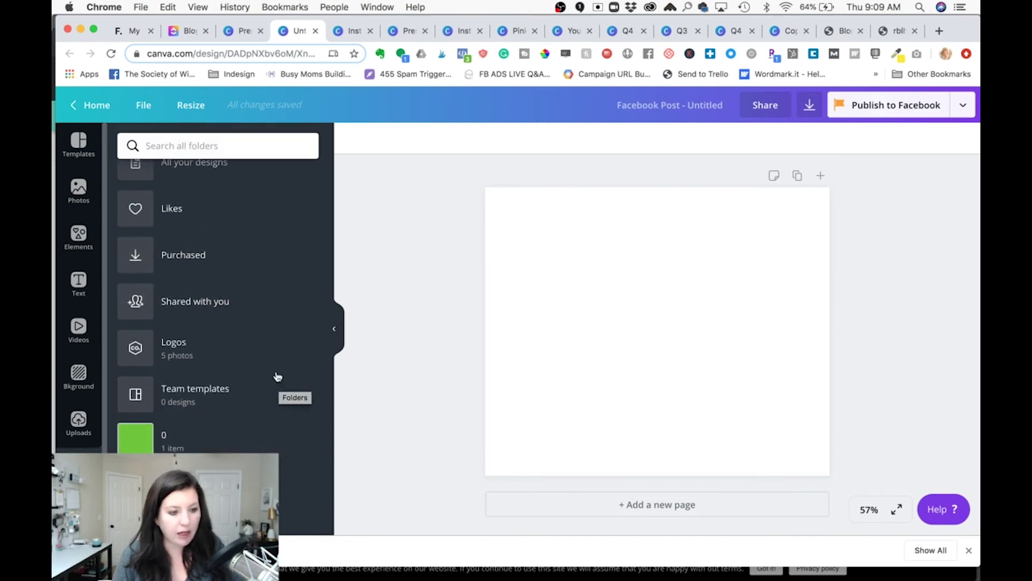
pyautogui.scroll(-15, 276, 370)
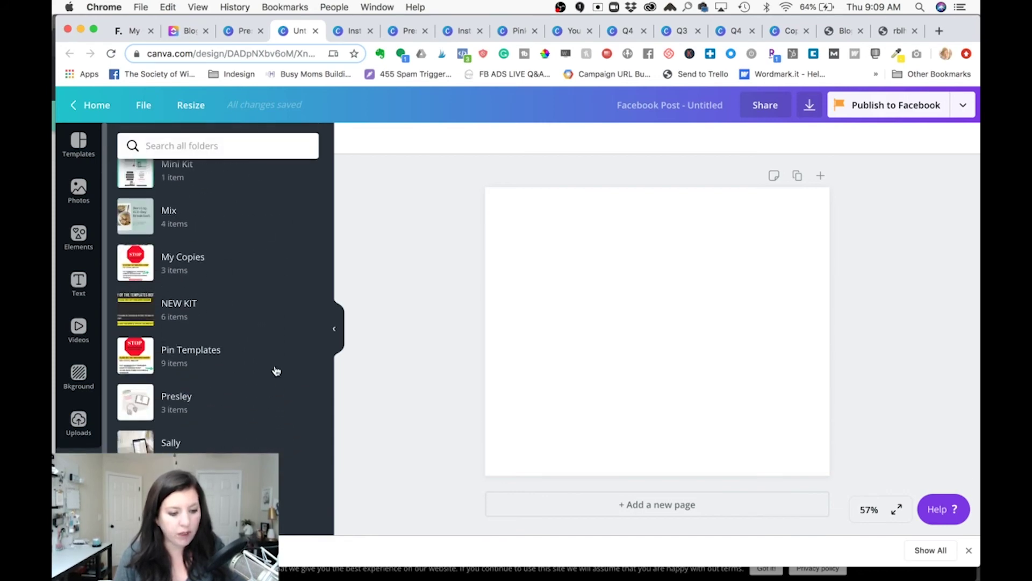
pyautogui.click(139, 320)
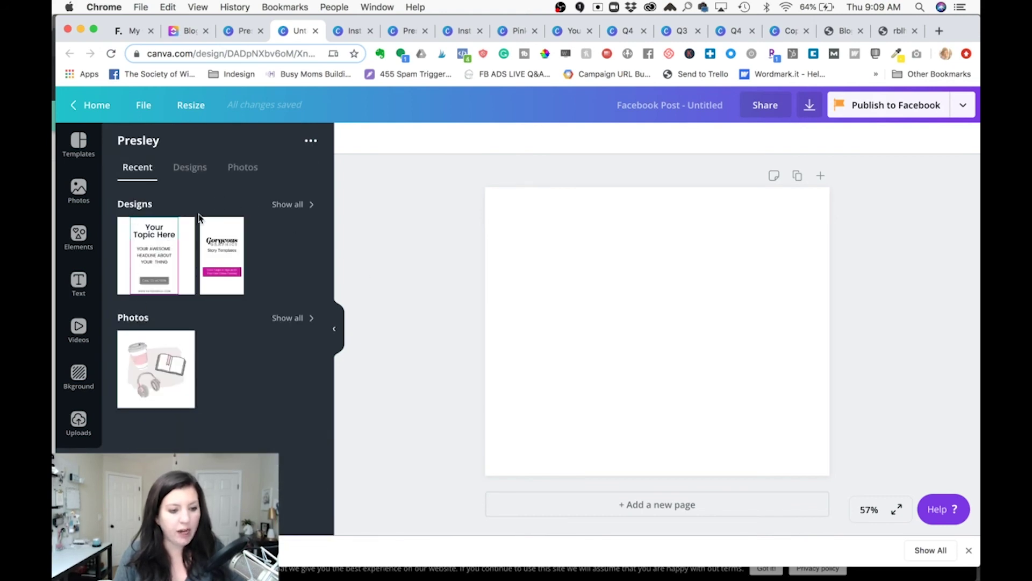
# - Place the Your Topic Here design, then delete its title, headline, call to action, URL and teal line
pyautogui.click(163, 255)
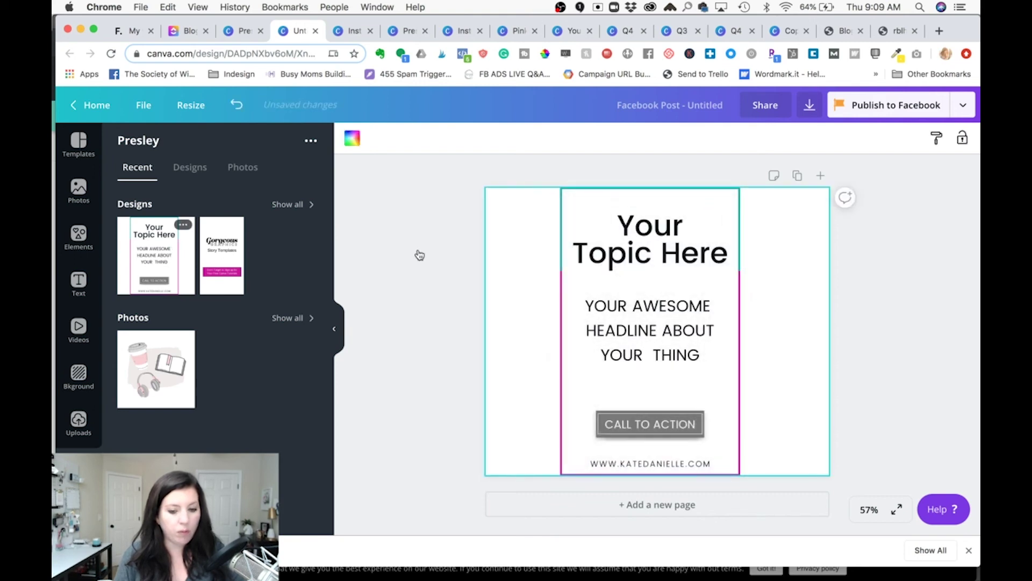
pyautogui.moveTo(420, 234); pyautogui.dragTo(624, 363)
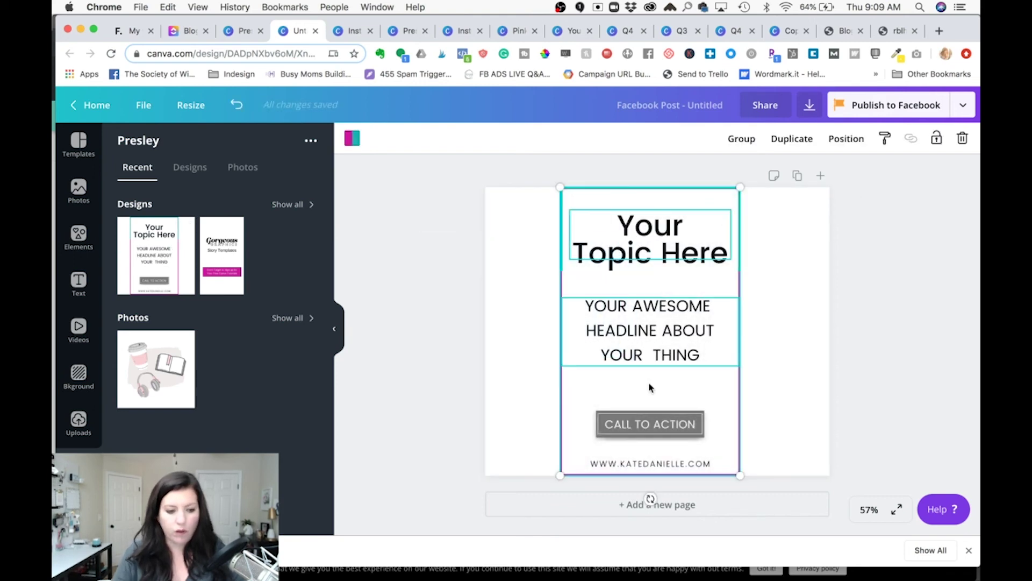
pyautogui.press('BackSpace')
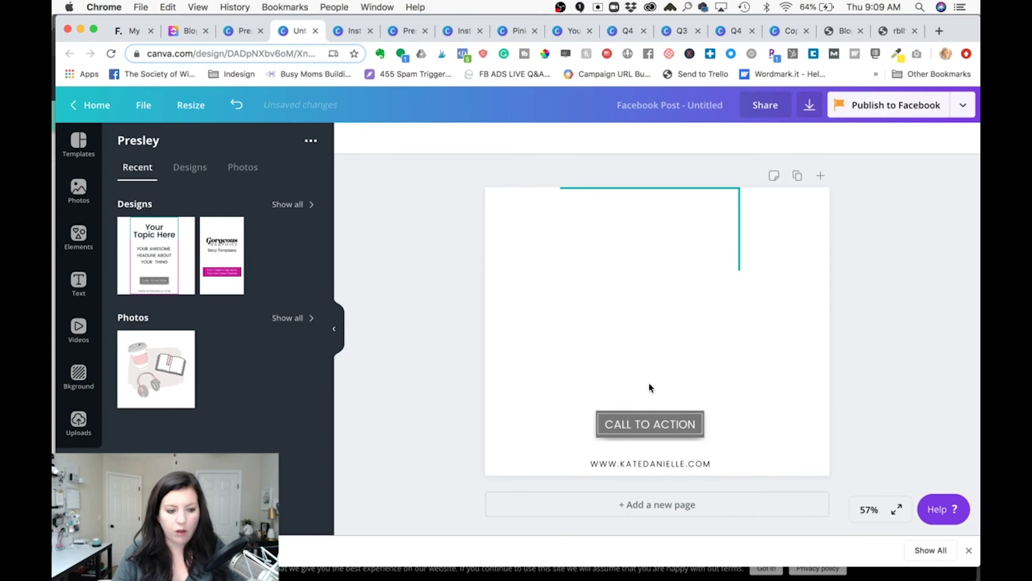
pyautogui.click(216, 248)
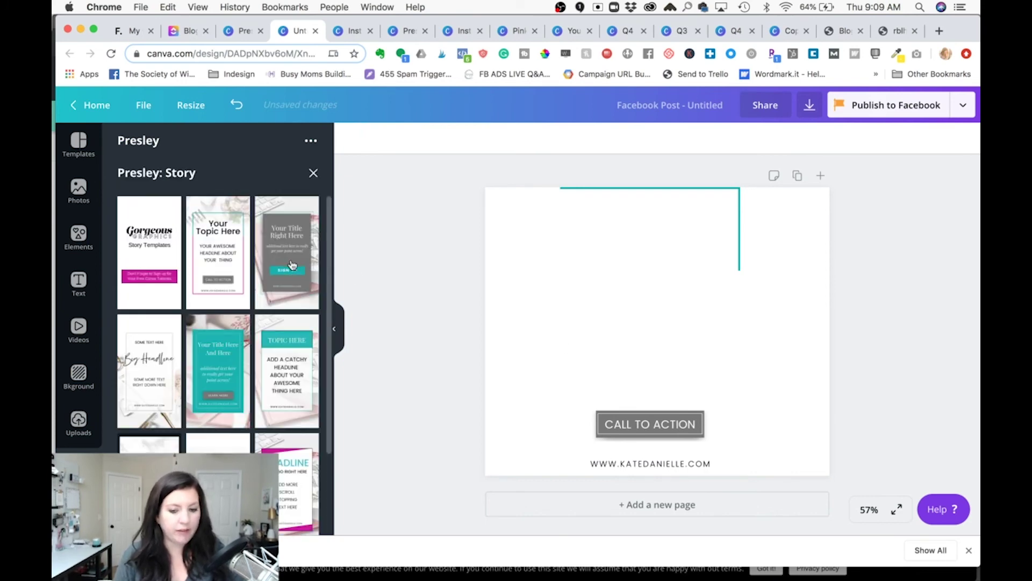
pyautogui.moveTo(456, 180); pyautogui.dragTo(732, 487)
pyautogui.press('BackSpace')
pyautogui.click(740, 218)
pyautogui.press('BackSpace')
# - Apply the teal Your Title Here template from Presley: Story and select its title box
pyautogui.scroll(-3, 127, 330)
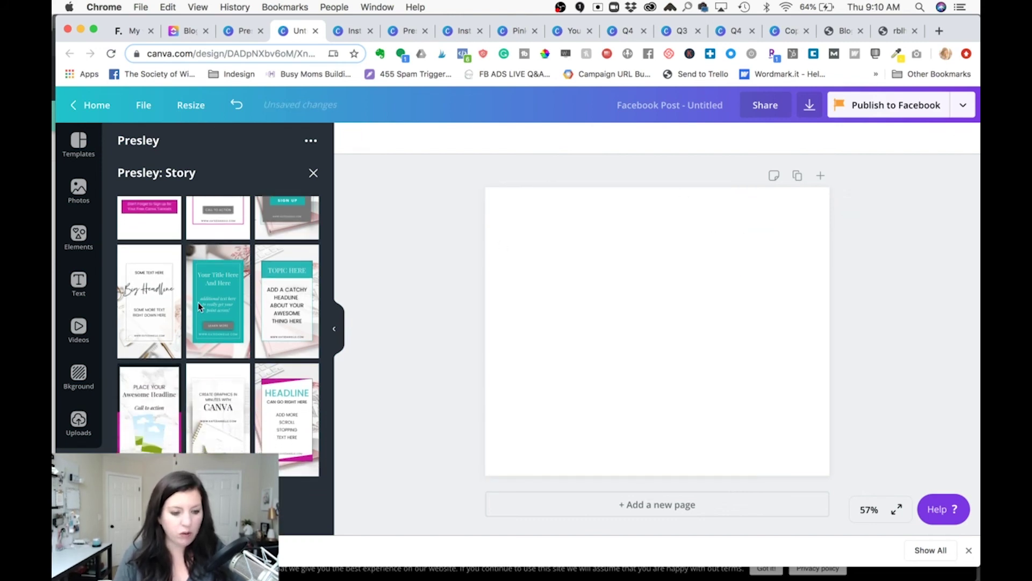
pyautogui.click(215, 298)
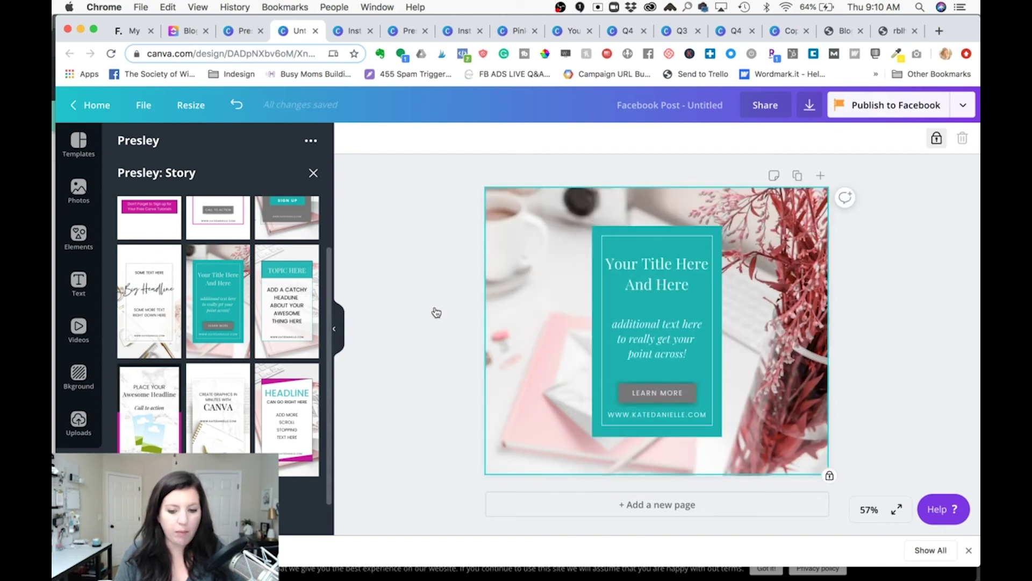
pyautogui.click(621, 233)
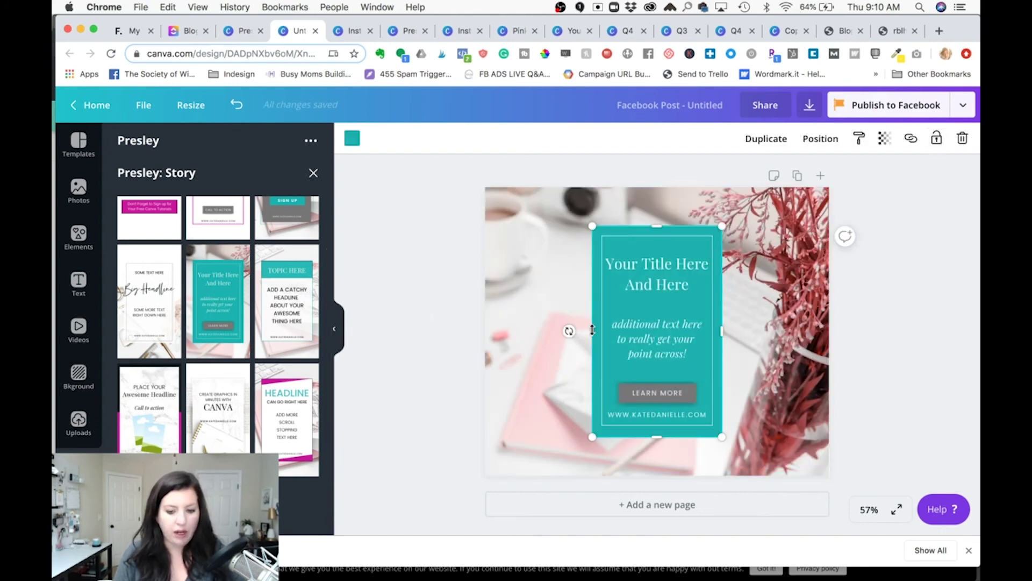